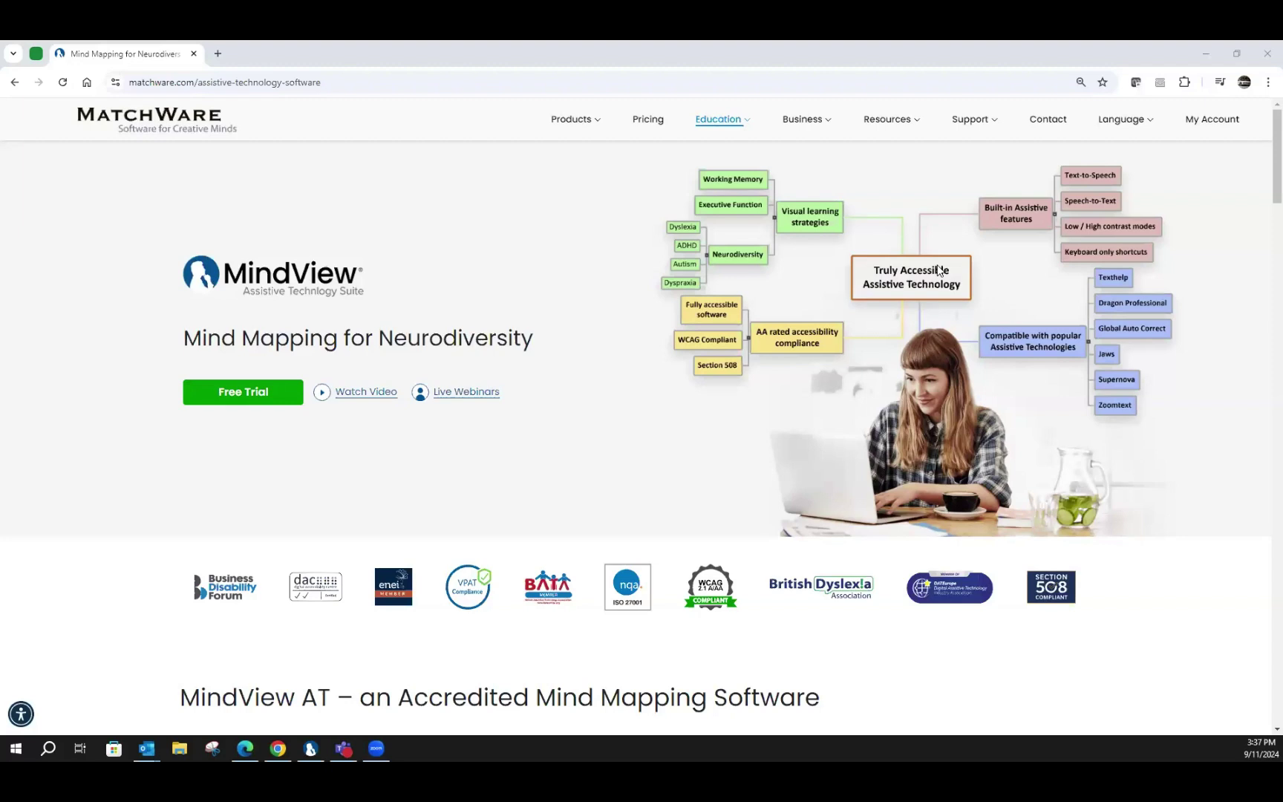
Switch to MindView AT and rename the central topic to "Famous Authors"
{"action": "left_click", "coordinate": [311, 750]}
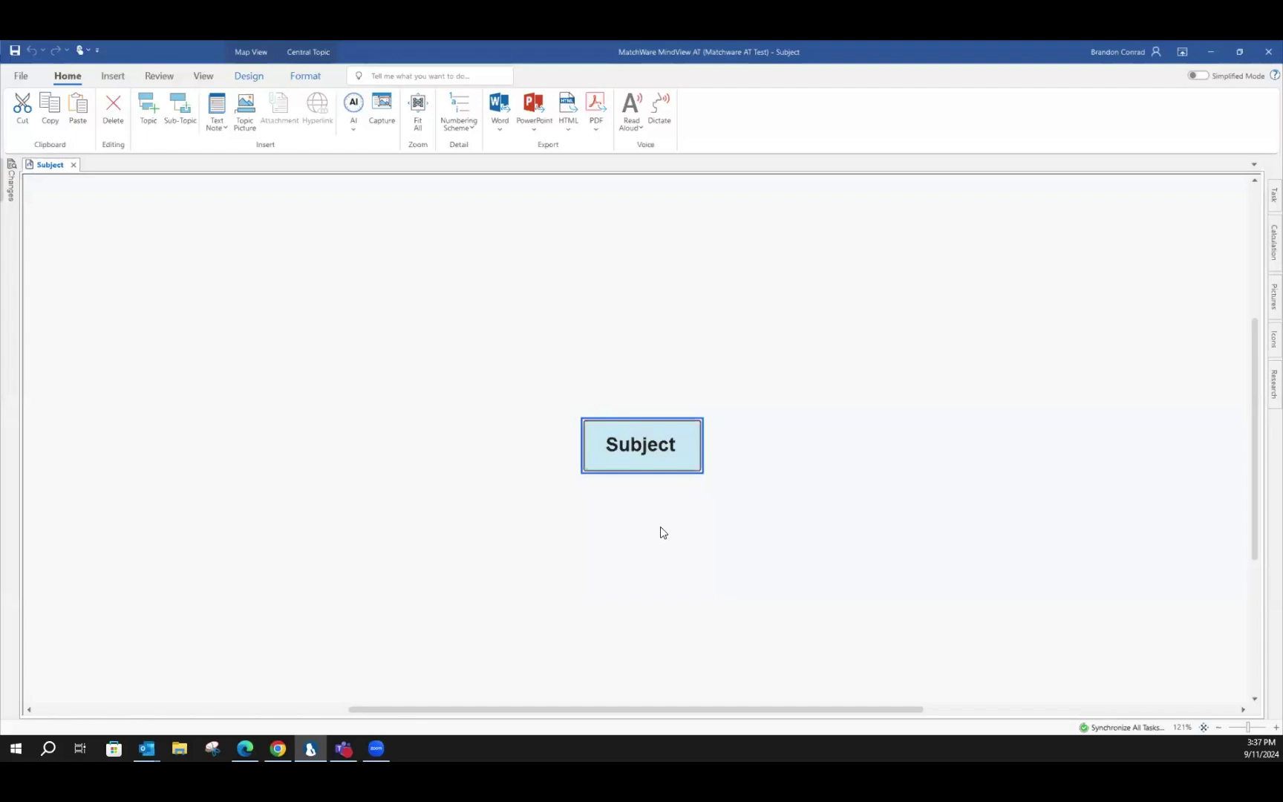
{"action": "left_click", "coordinate": [649, 455]}
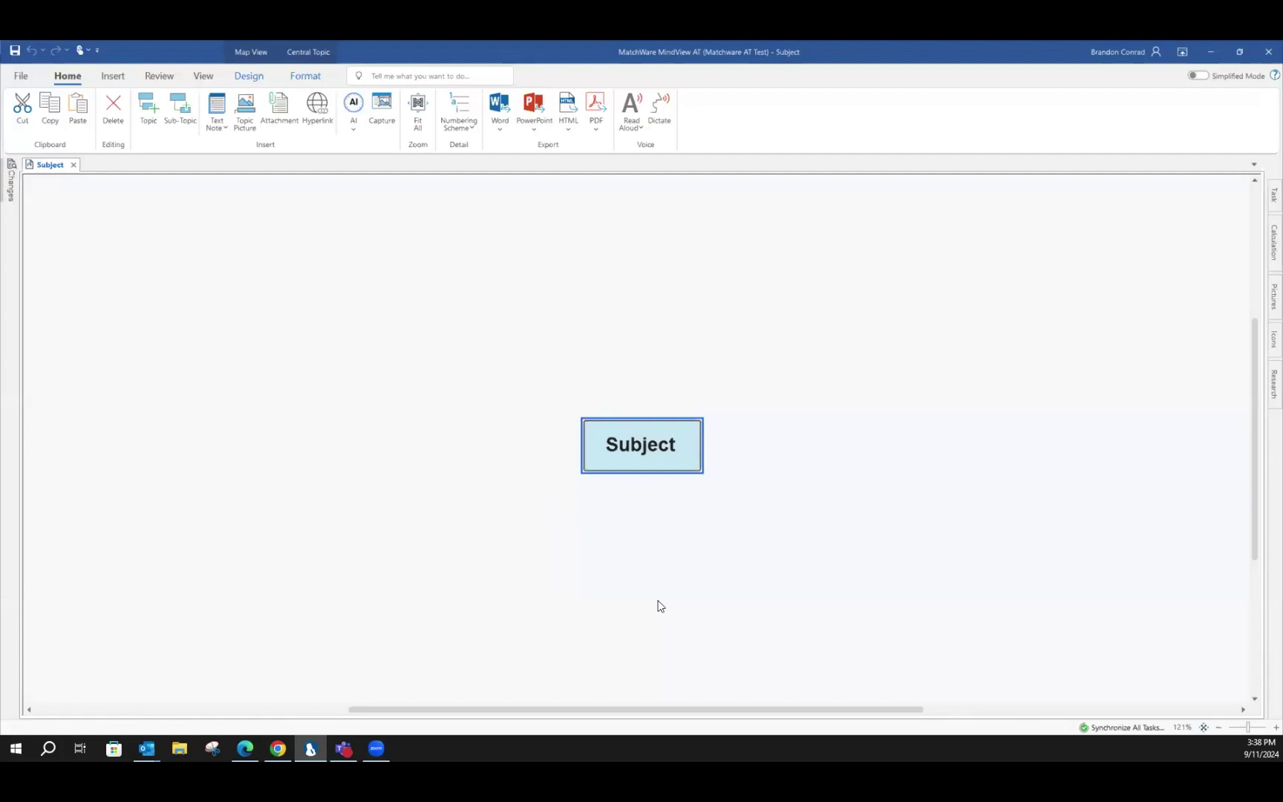
{"action": "type", "text": "Famous "}
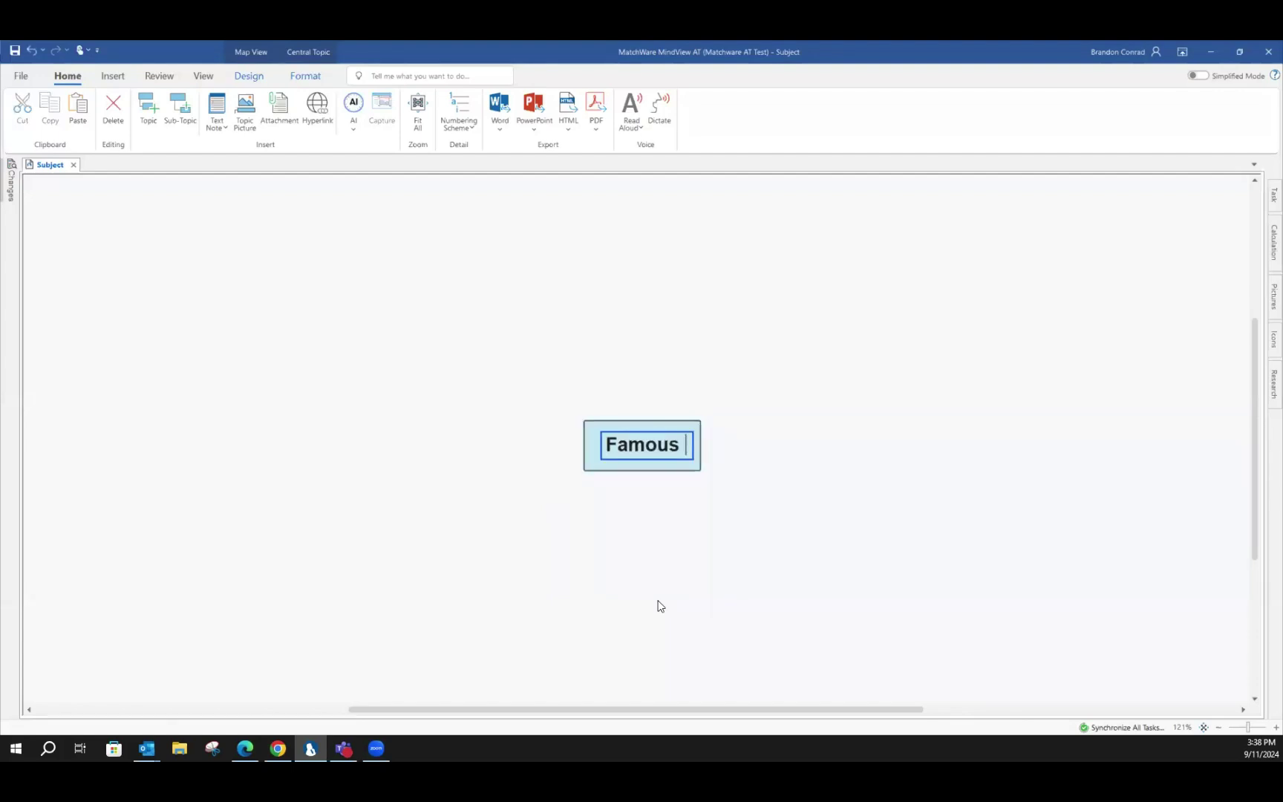
{"action": "type", "text": "Authors"}
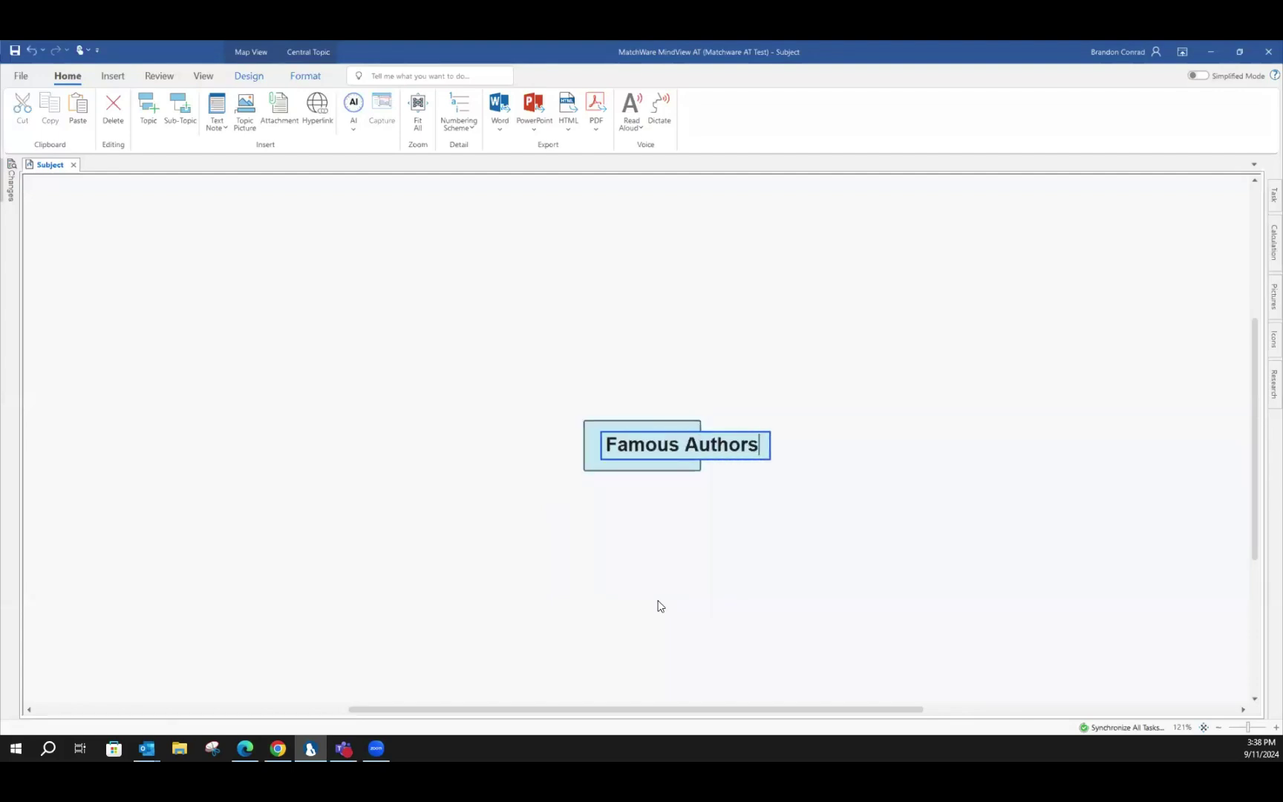
{"action": "key", "text": "Return"}
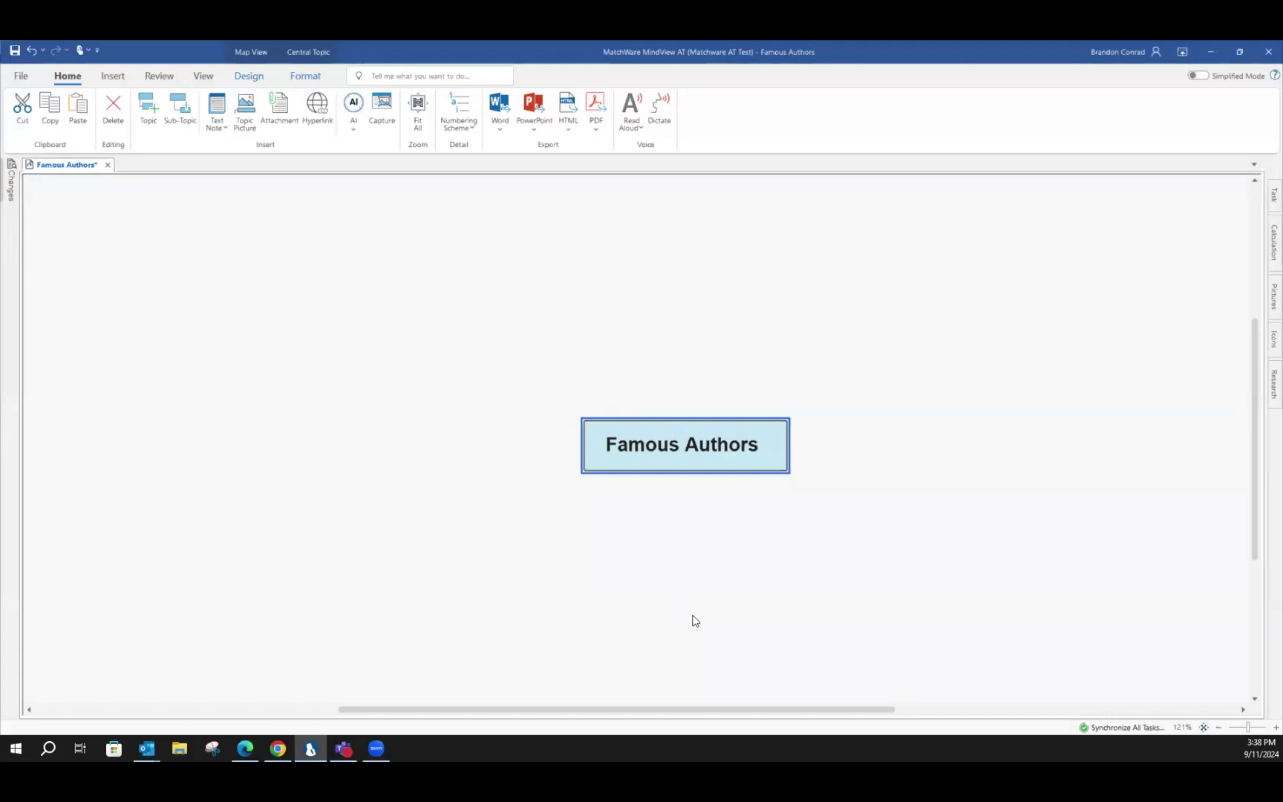
Add a floating topic "Dickens" above the central topic, with the sub-topics "Early years" and "Famous Works"
{"action": "double_click", "coordinate": [822, 286]}
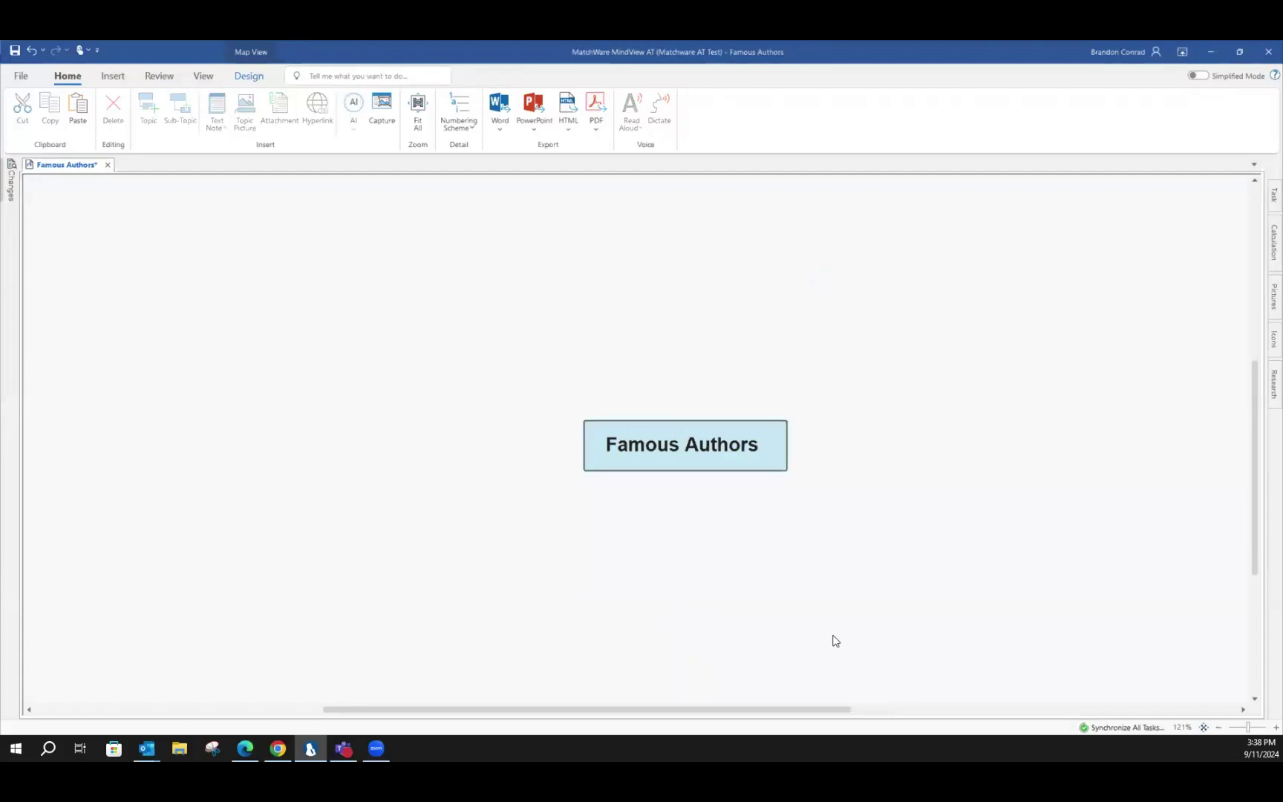
{"action": "type", "text": "Dickens"}
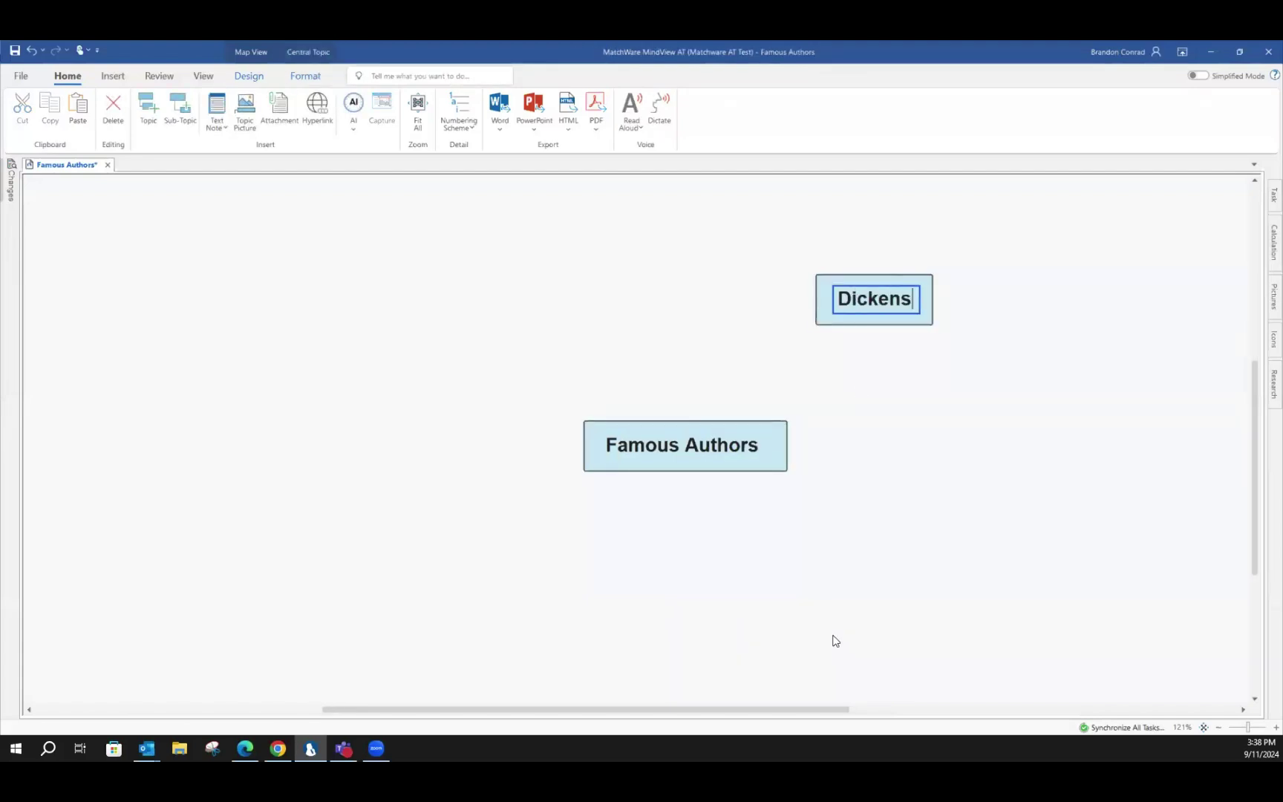
{"action": "key", "text": "Return"}
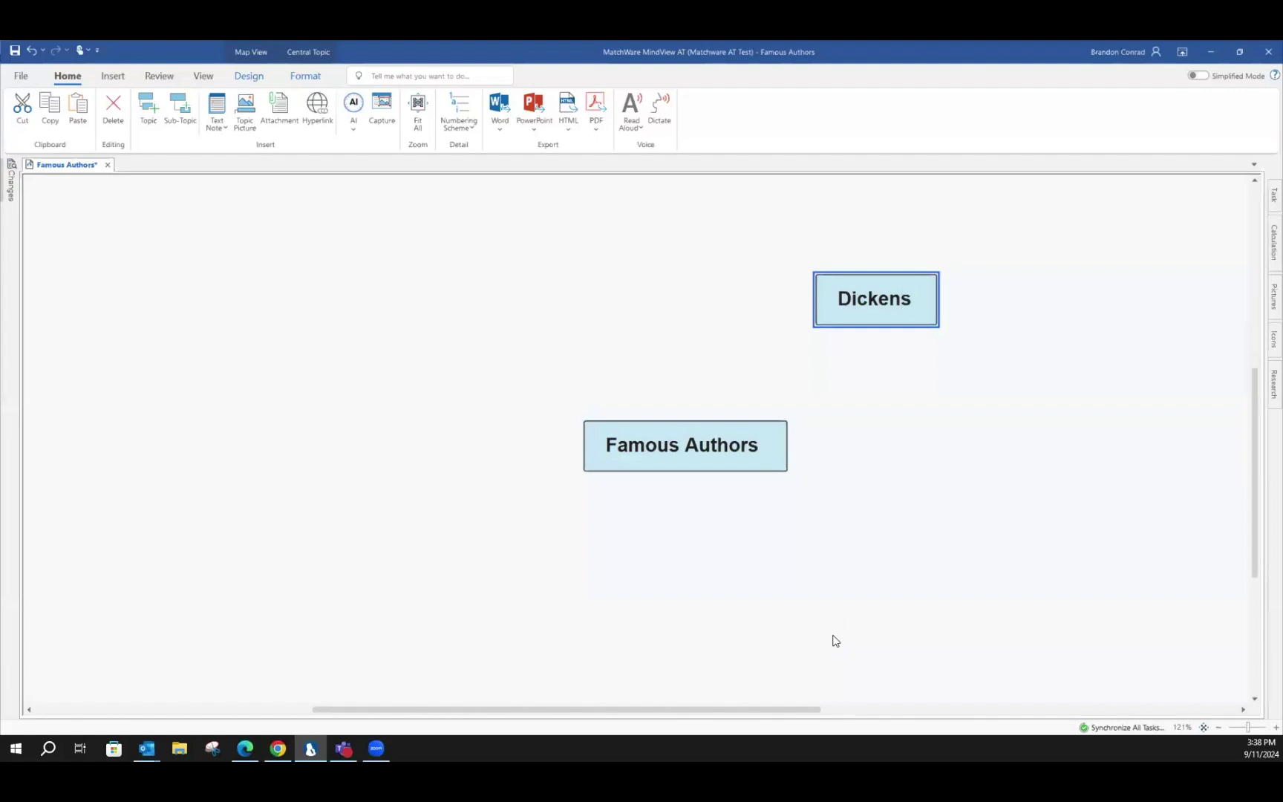
{"action": "key", "text": "Insert"}
{"action": "type", "text": "Early years"}
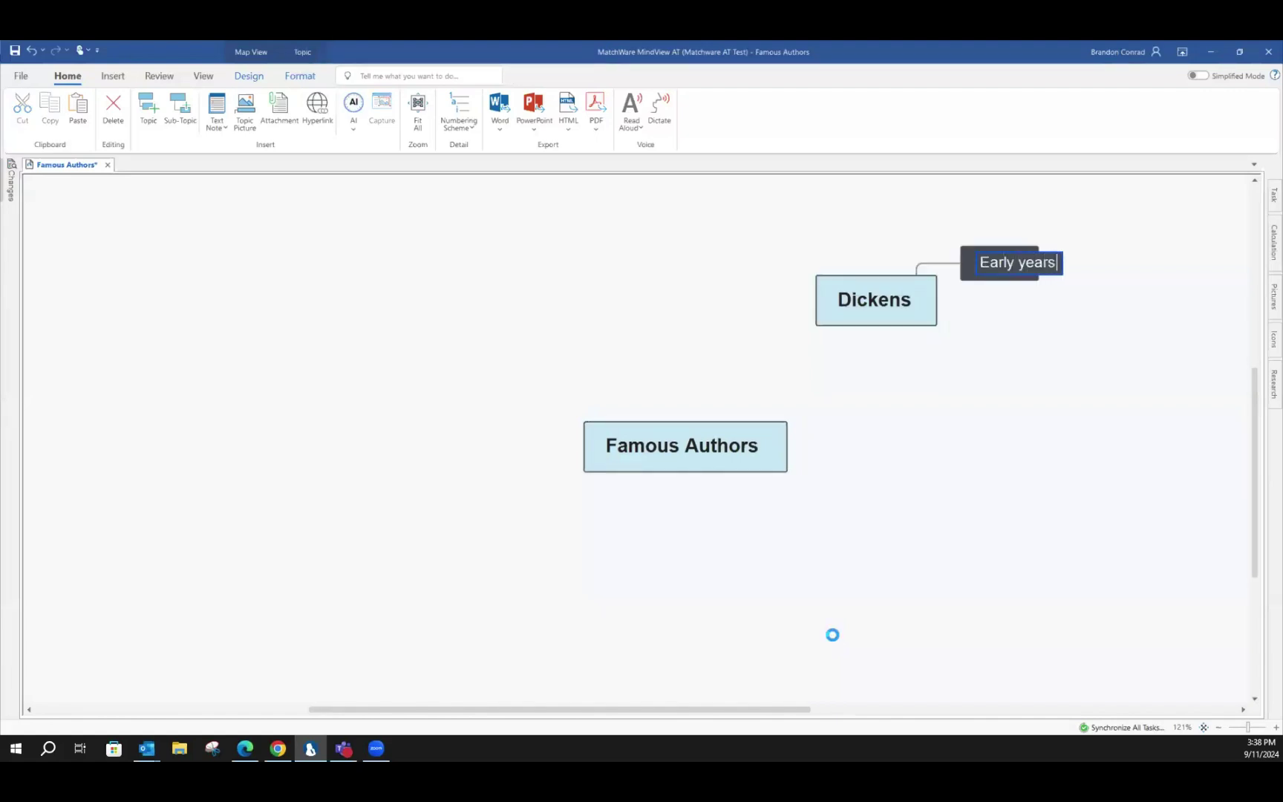
{"action": "key", "text": "Return"}
{"action": "type", "text": "famous Works"}
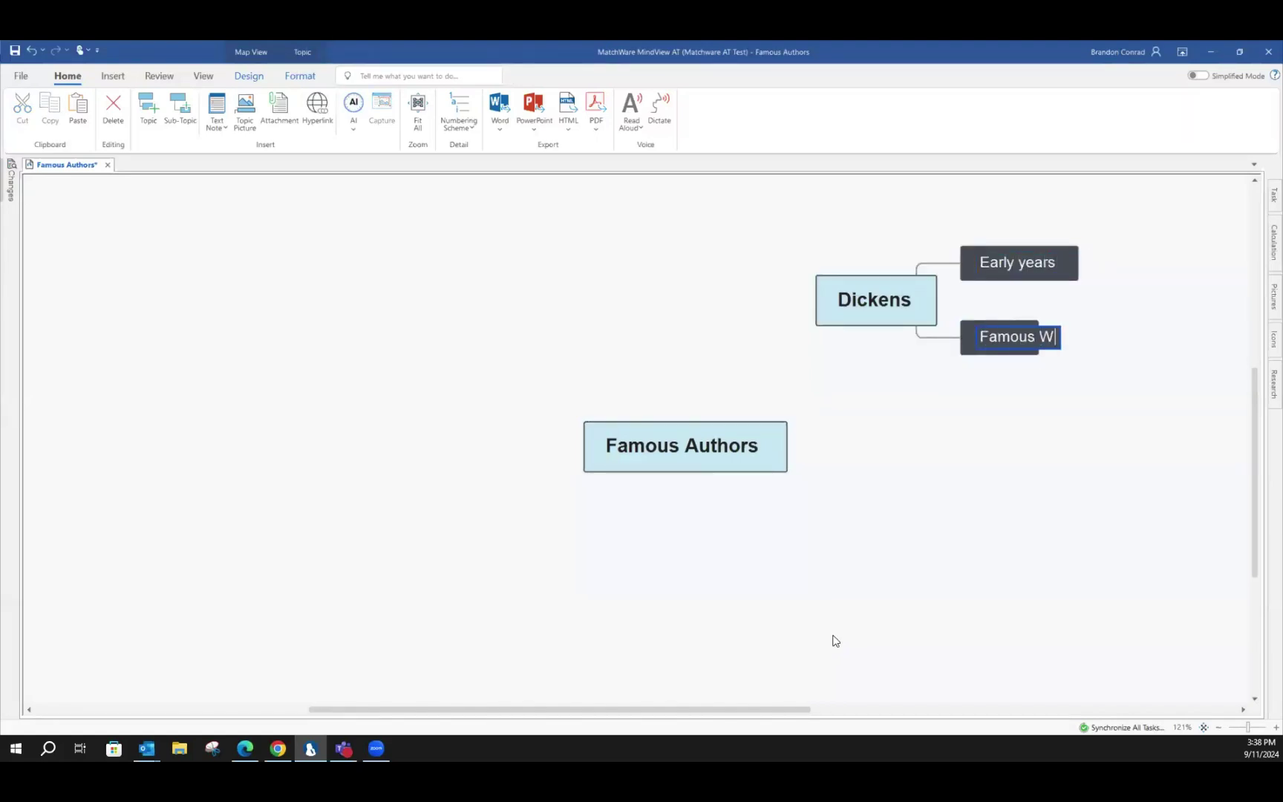
Add three more floating topics around the central topic, named "Hemingway", "Joyce" and "Hughes"
{"action": "double_click", "coordinate": [247, 318]}
{"action": "type", "text": "Hemingway"}
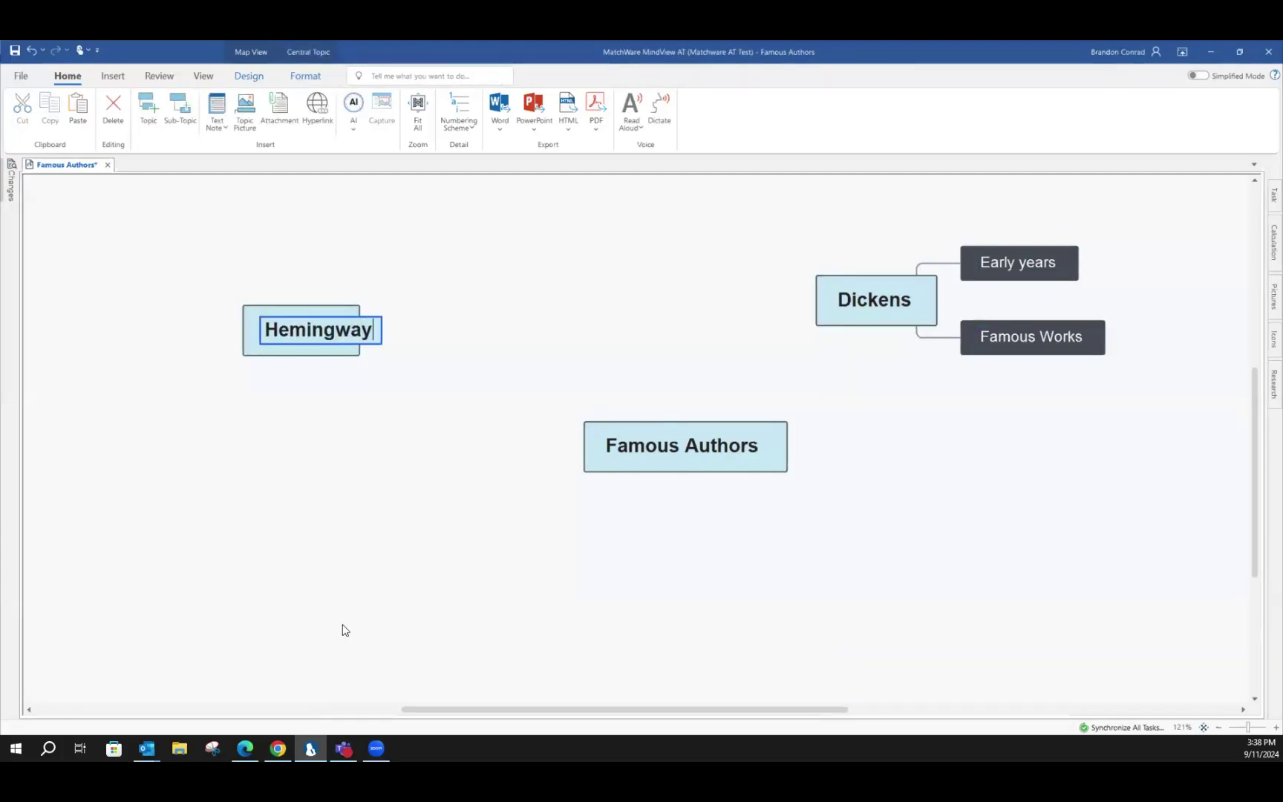
{"action": "double_click", "coordinate": [253, 529]}
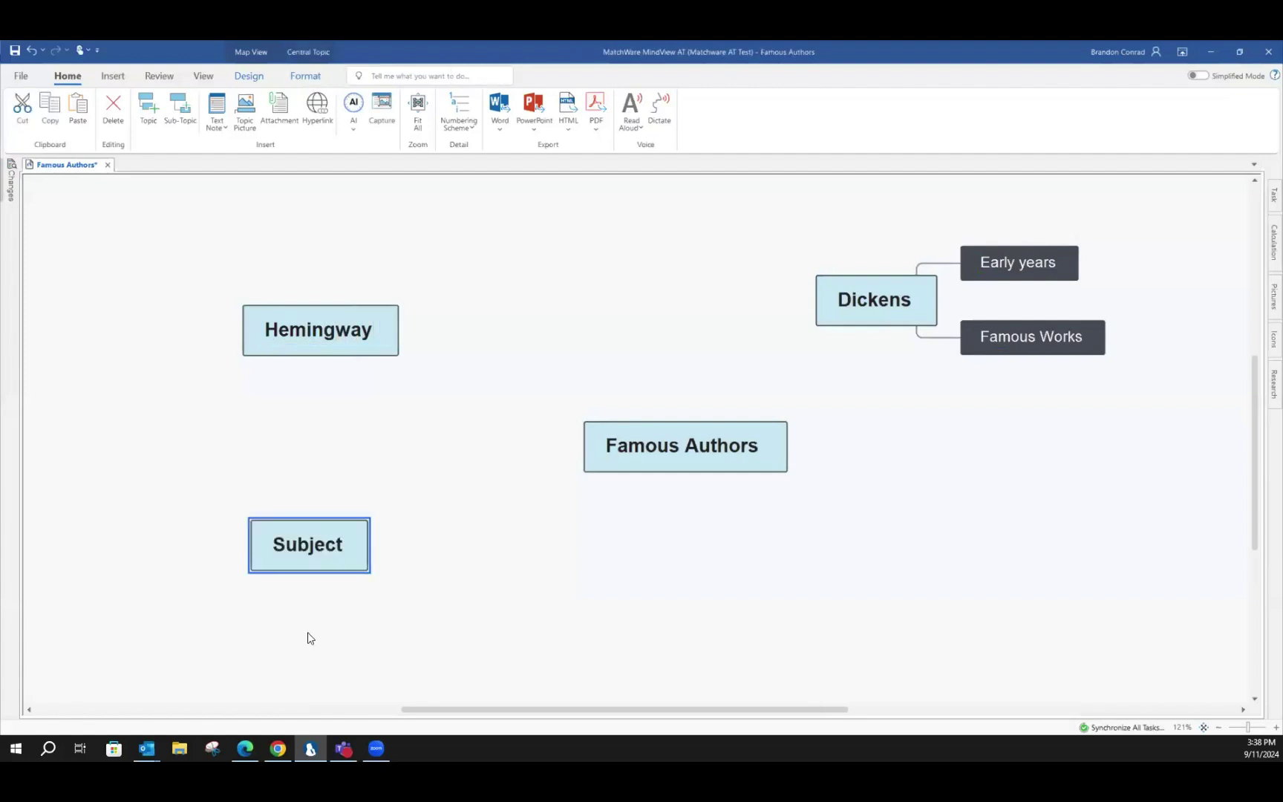
{"action": "type", "text": "Joyce"}
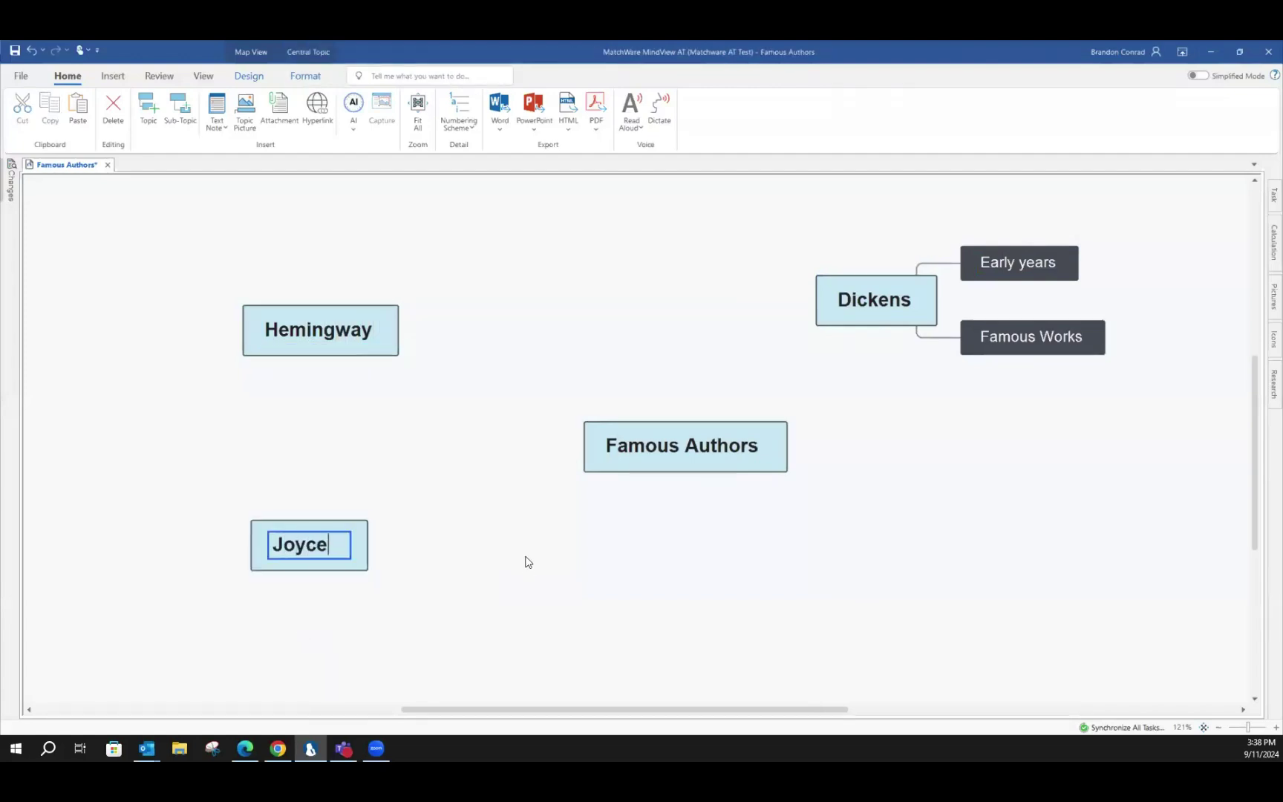
{"action": "left_click", "coordinate": [522, 598]}
{"action": "type", "text": "Hughes"}
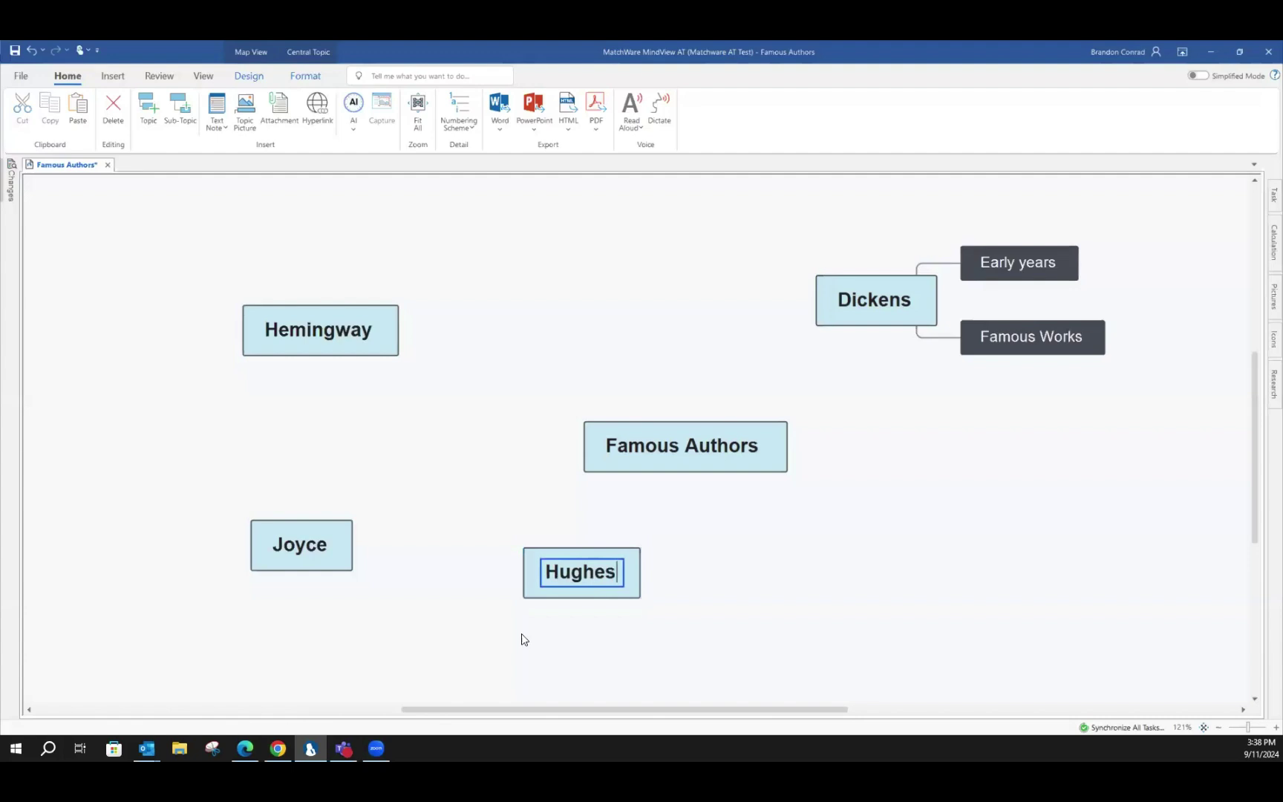
{"action": "key", "text": "Return"}
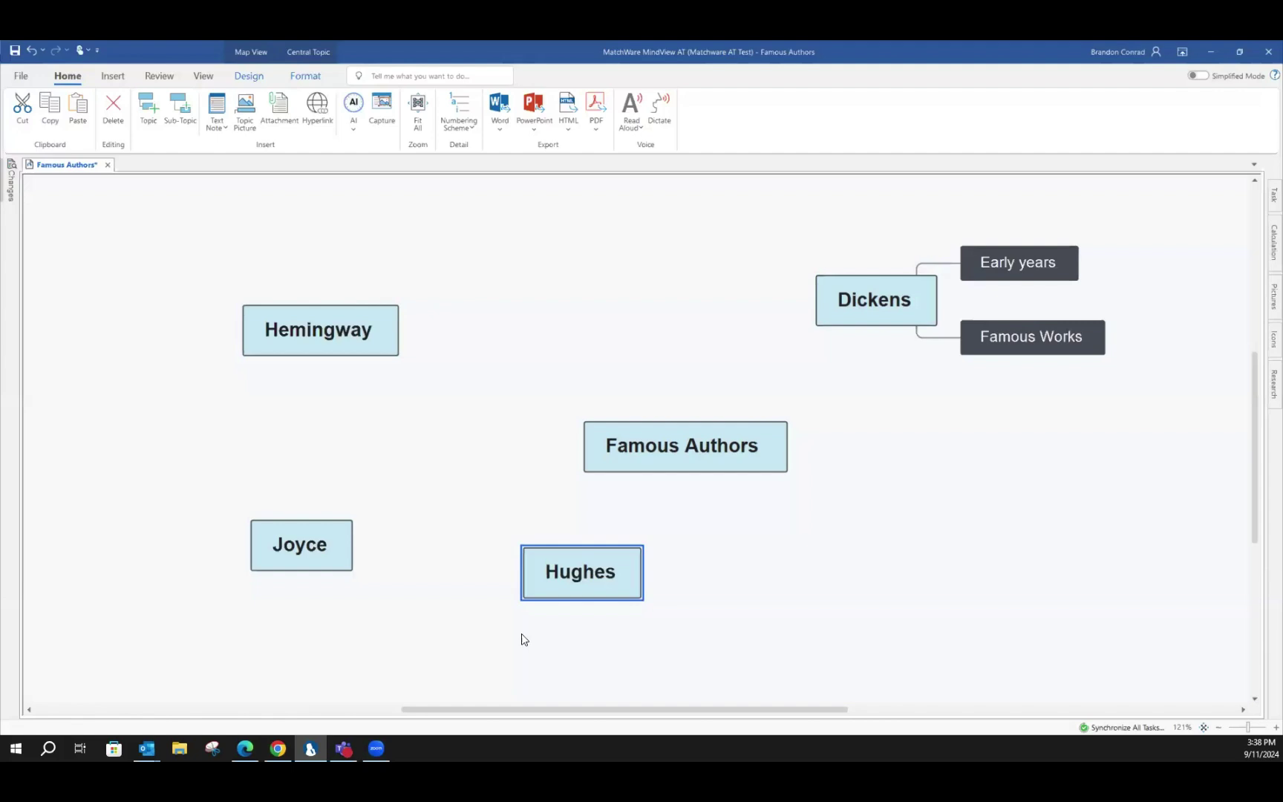
{"action": "left_click", "coordinate": [760, 638]}
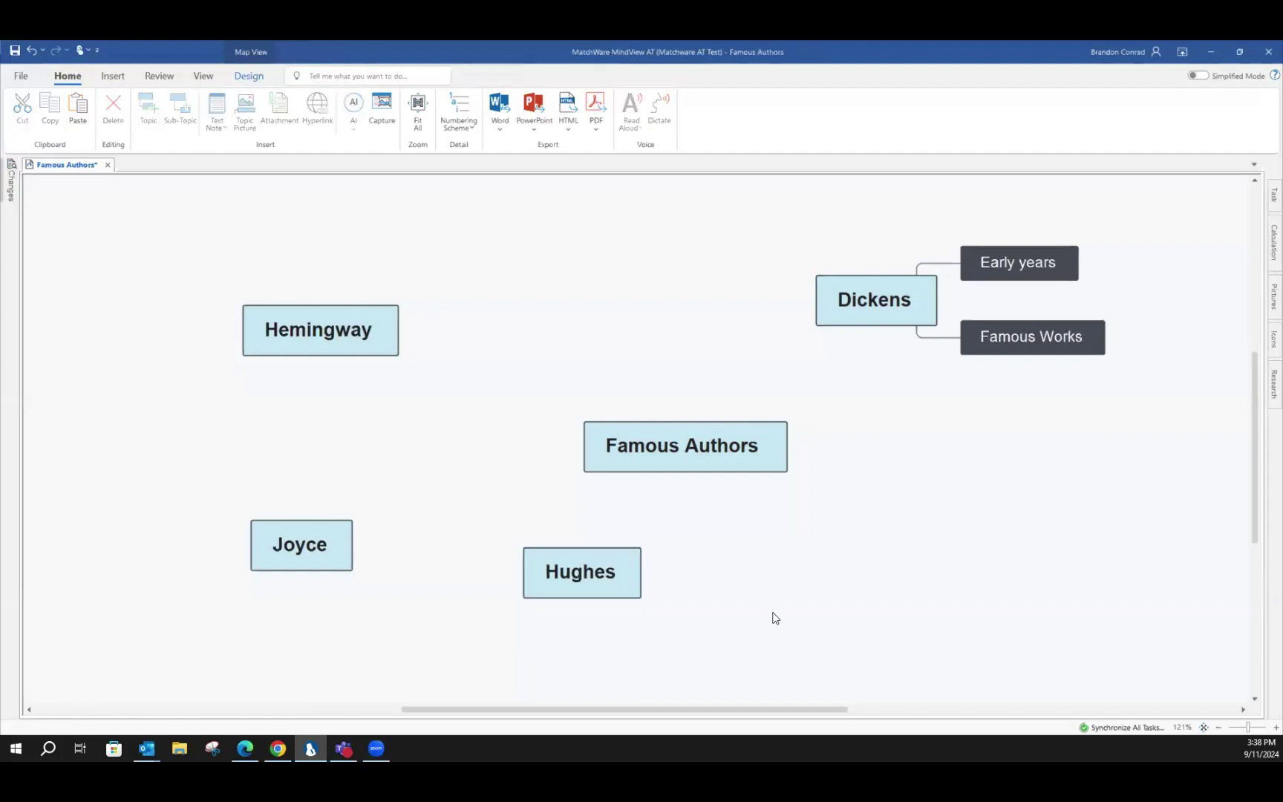
Attach the floating topics Dickens, Hemingway, Joyce and Hughes to the Famous Authors central topic as branches
{"action": "left_click", "coordinate": [661, 453]}
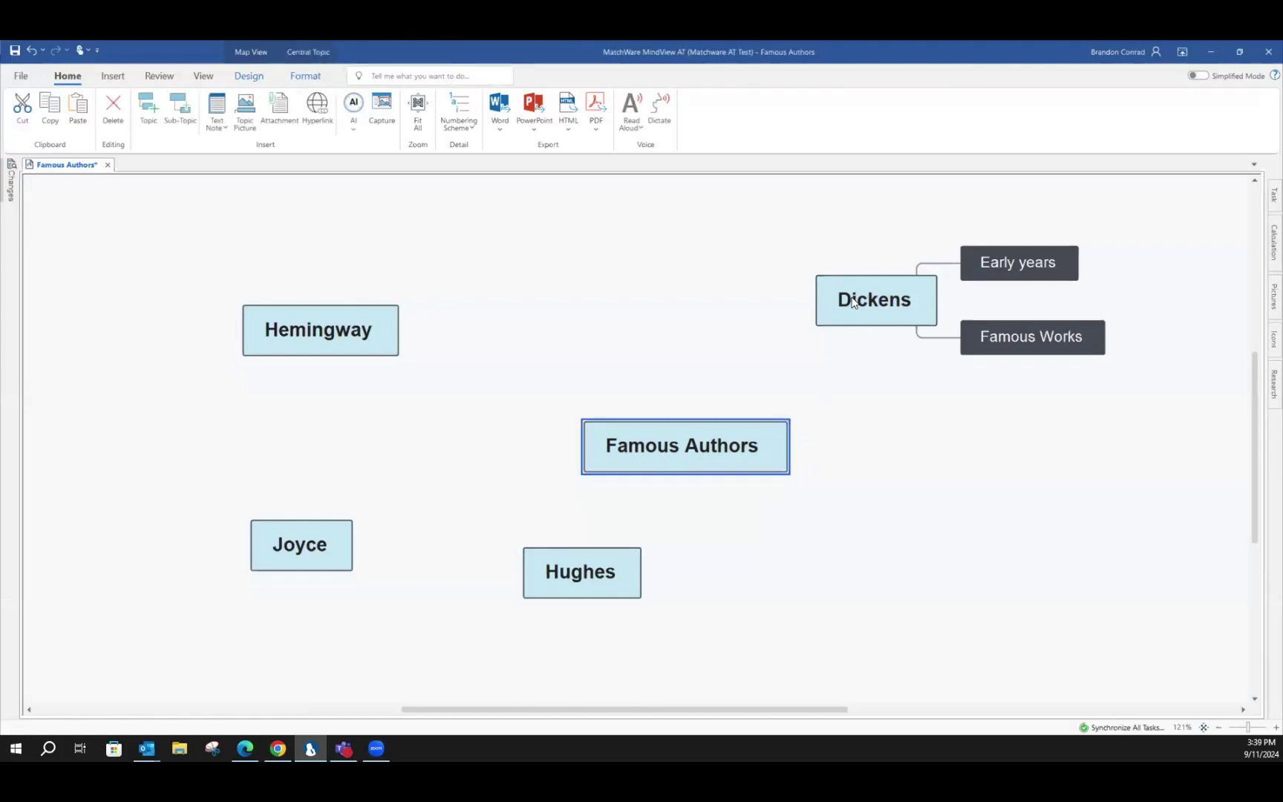
{"action": "left_click_drag", "start_coordinate": [861, 297], "coordinate": [660, 429]}
{"action": "left_click_drag", "start_coordinate": [355, 330], "coordinate": [691, 447]}
{"action": "left_click_drag", "start_coordinate": [331, 545], "coordinate": [624, 456]}
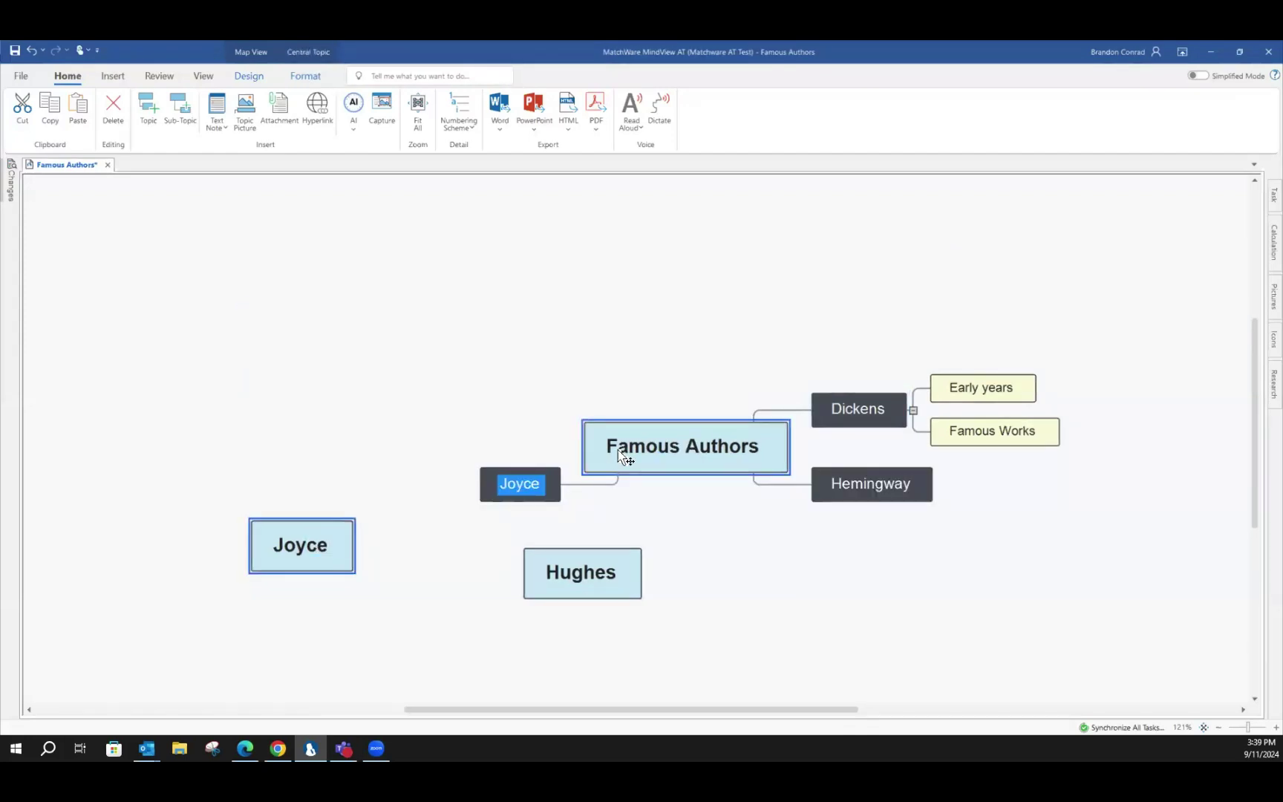
{"action": "left_click_drag", "start_coordinate": [587, 578], "coordinate": [594, 453]}
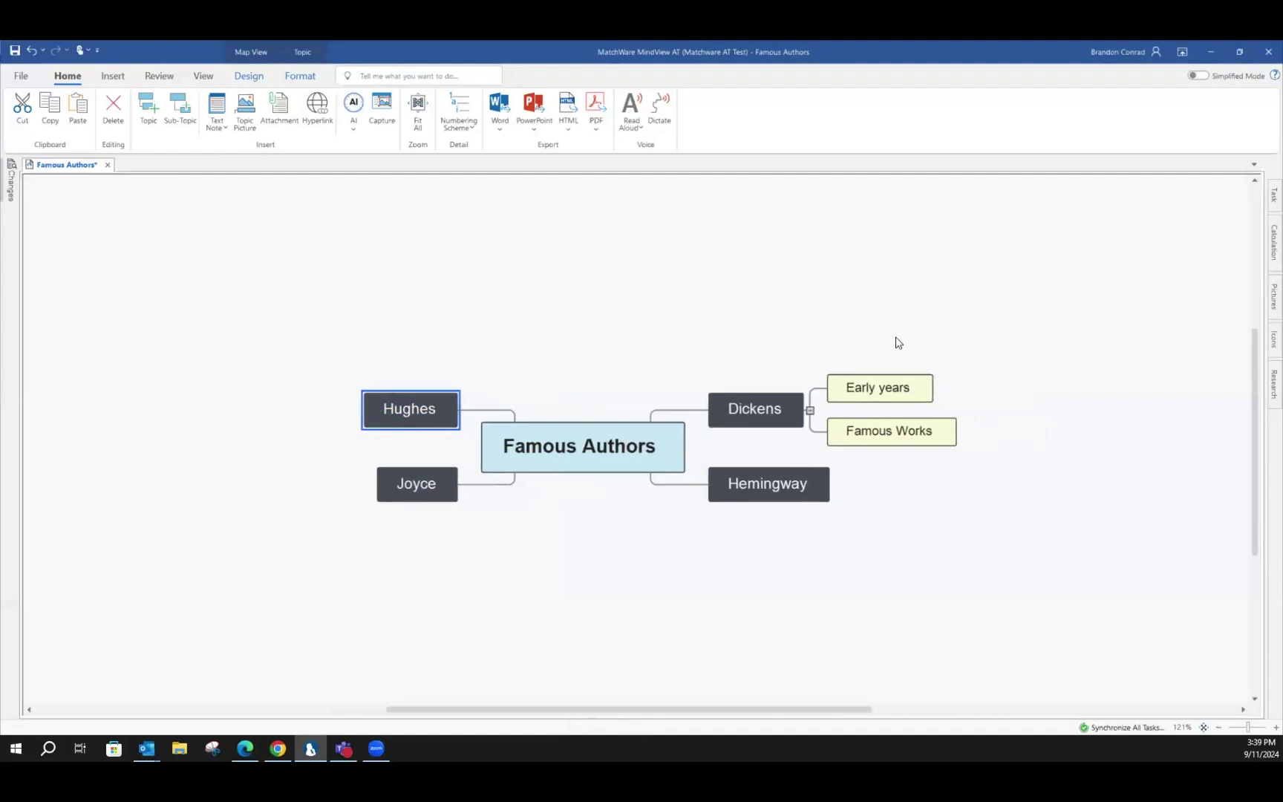
Copy Dickens' two sub-topics, Early years and Famous Works, and paste them under Hemingway
{"action": "left_click_drag", "start_coordinate": [896, 327], "coordinate": [906, 490]}
{"action": "left_click_drag", "start_coordinate": [988, 700], "coordinate": [987, 700]}
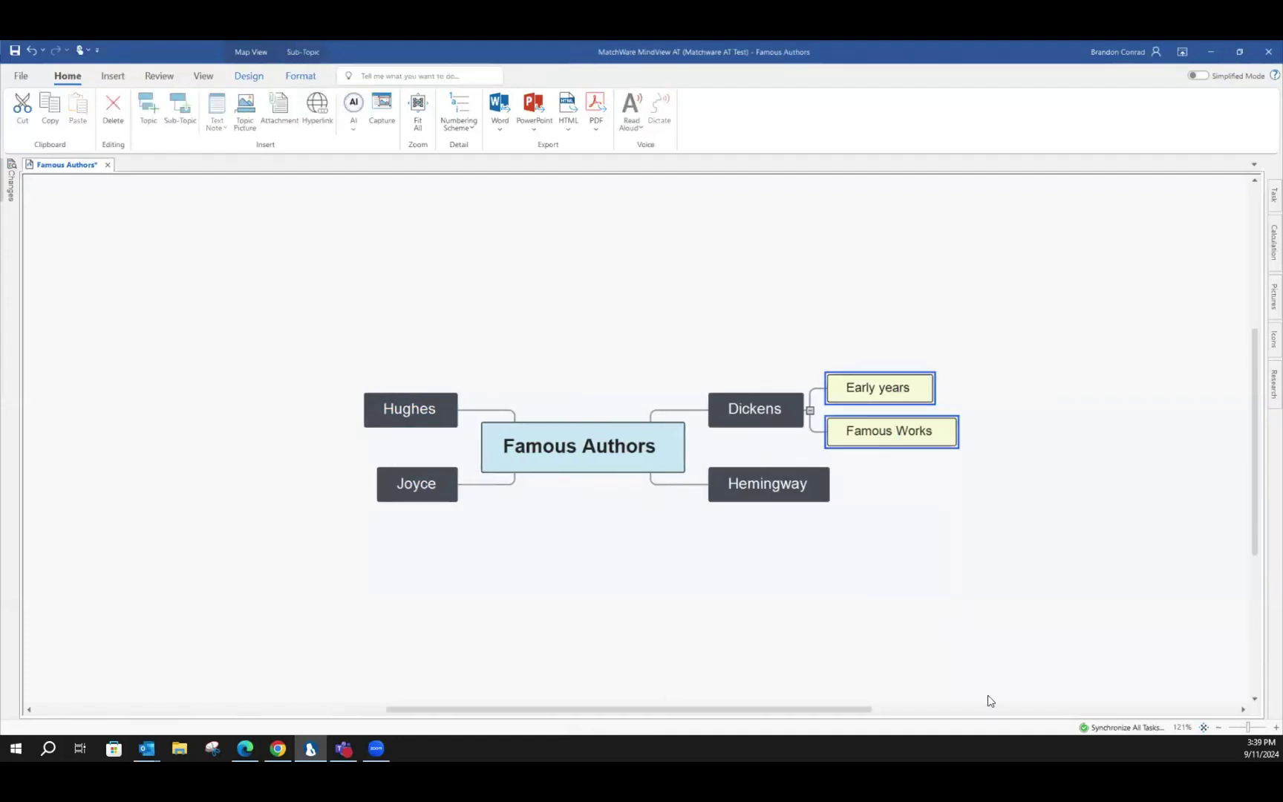
{"action": "key", "text": "ctrl+c"}
{"action": "key", "text": "Down"}
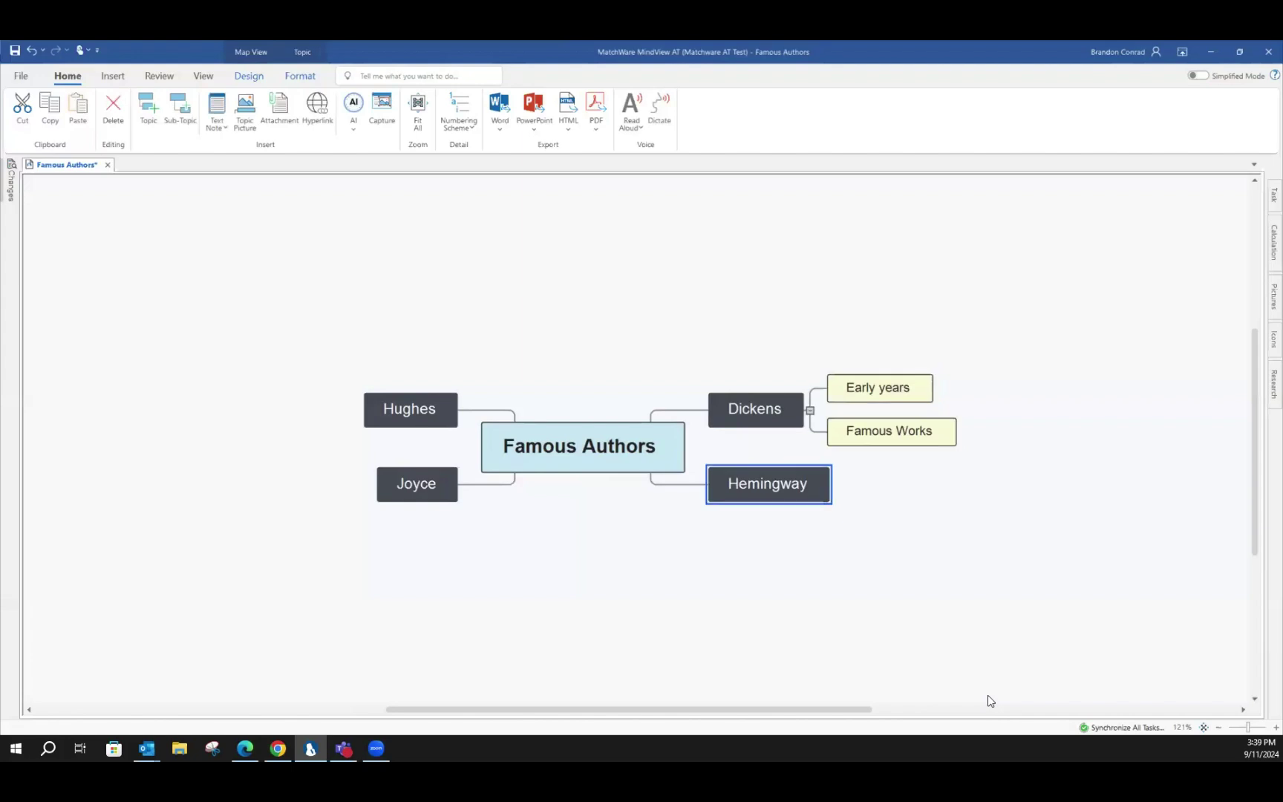
{"action": "key", "text": "ctrl+v"}
Paste the copied Early years and Famous Works sub-topics under both Joyce and Hughes
{"action": "key", "text": "Left"}
{"action": "key", "text": "Left"}
{"action": "key", "text": "Left"}
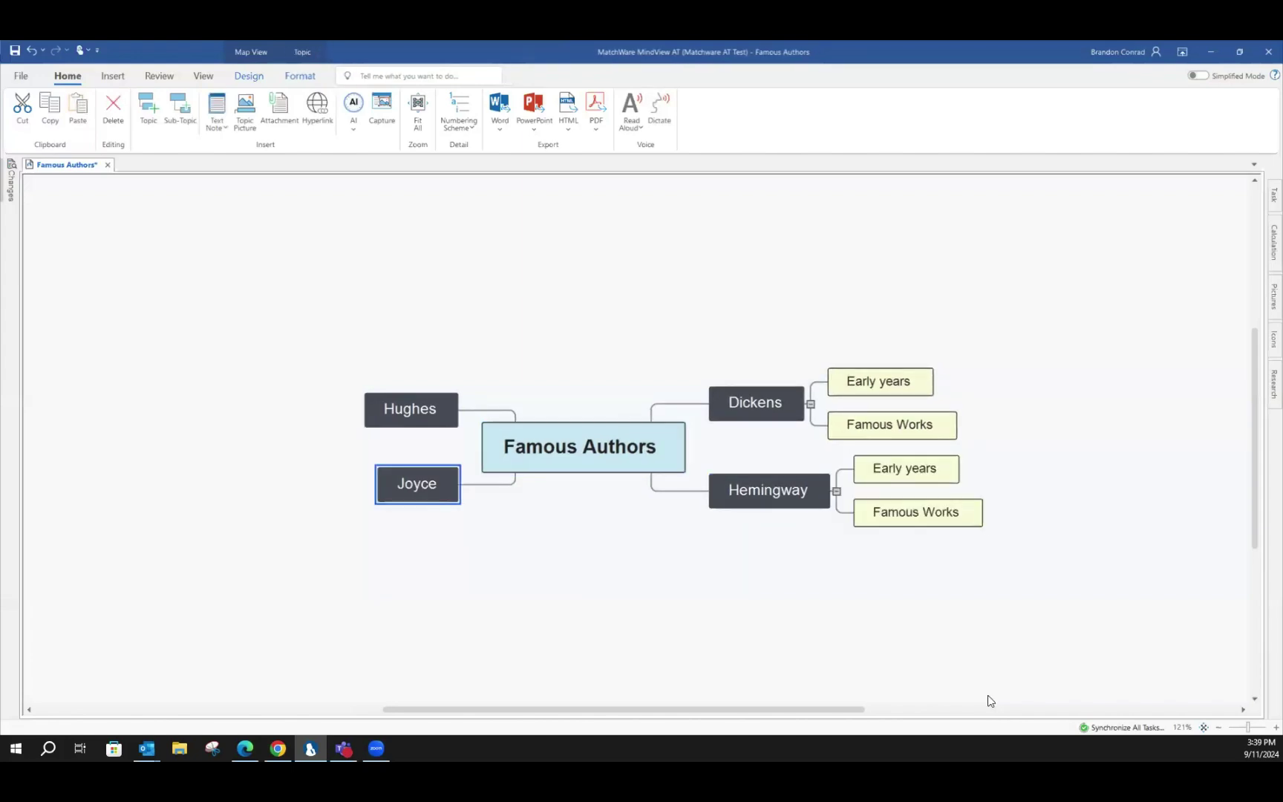
{"action": "key", "text": "ctrl+v"}
{"action": "key", "text": "Right"}
{"action": "key", "text": "Up"}
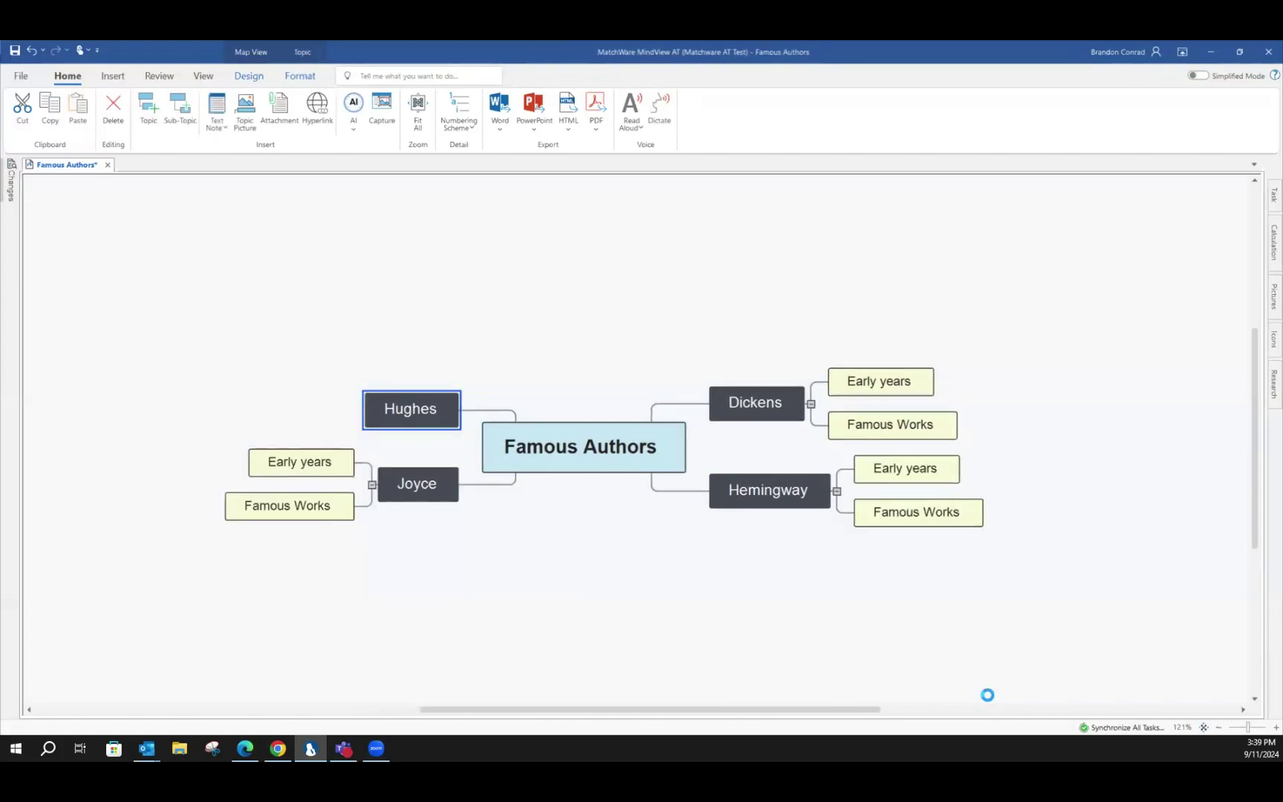
{"action": "key", "text": "ctrl+v"}
{"action": "key", "text": "F4"}
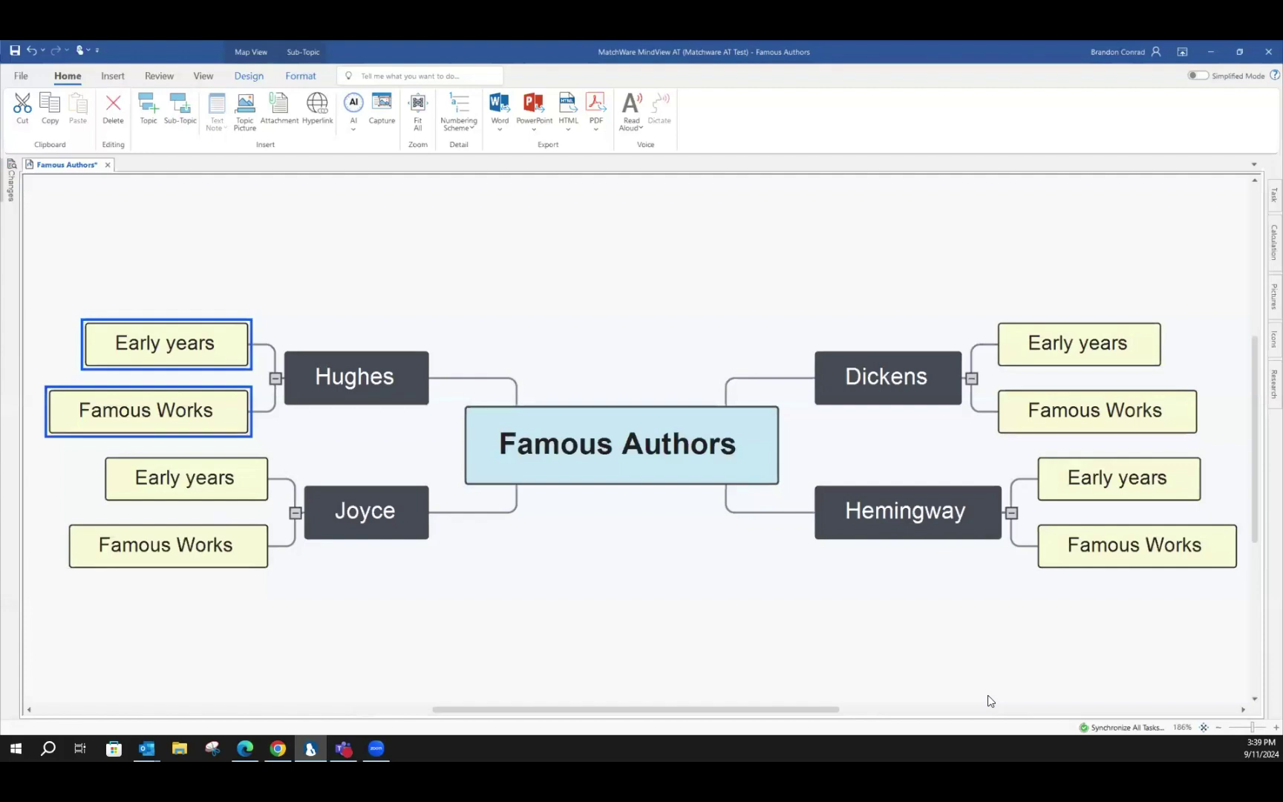
Set the page color of the mind map to a light blue
{"action": "left_click", "coordinate": [569, 286]}
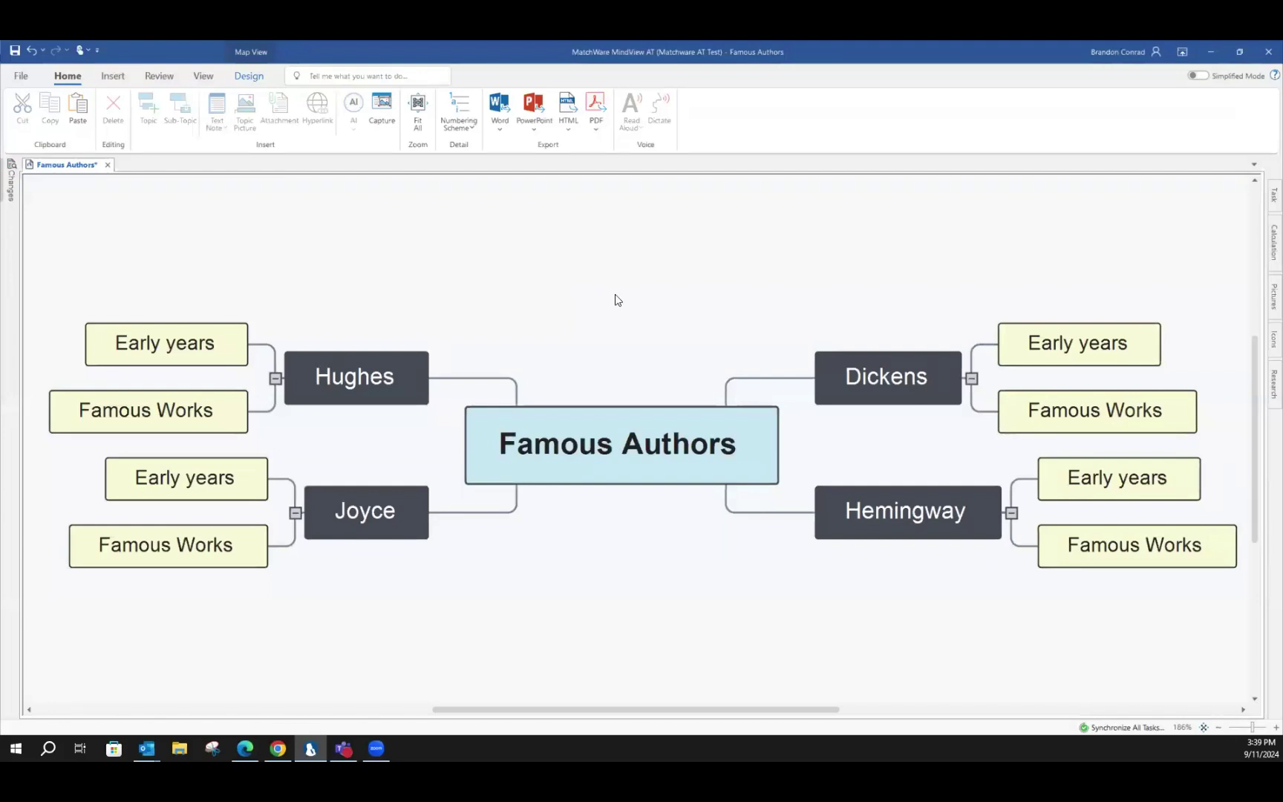
{"action": "left_click", "coordinate": [248, 77]}
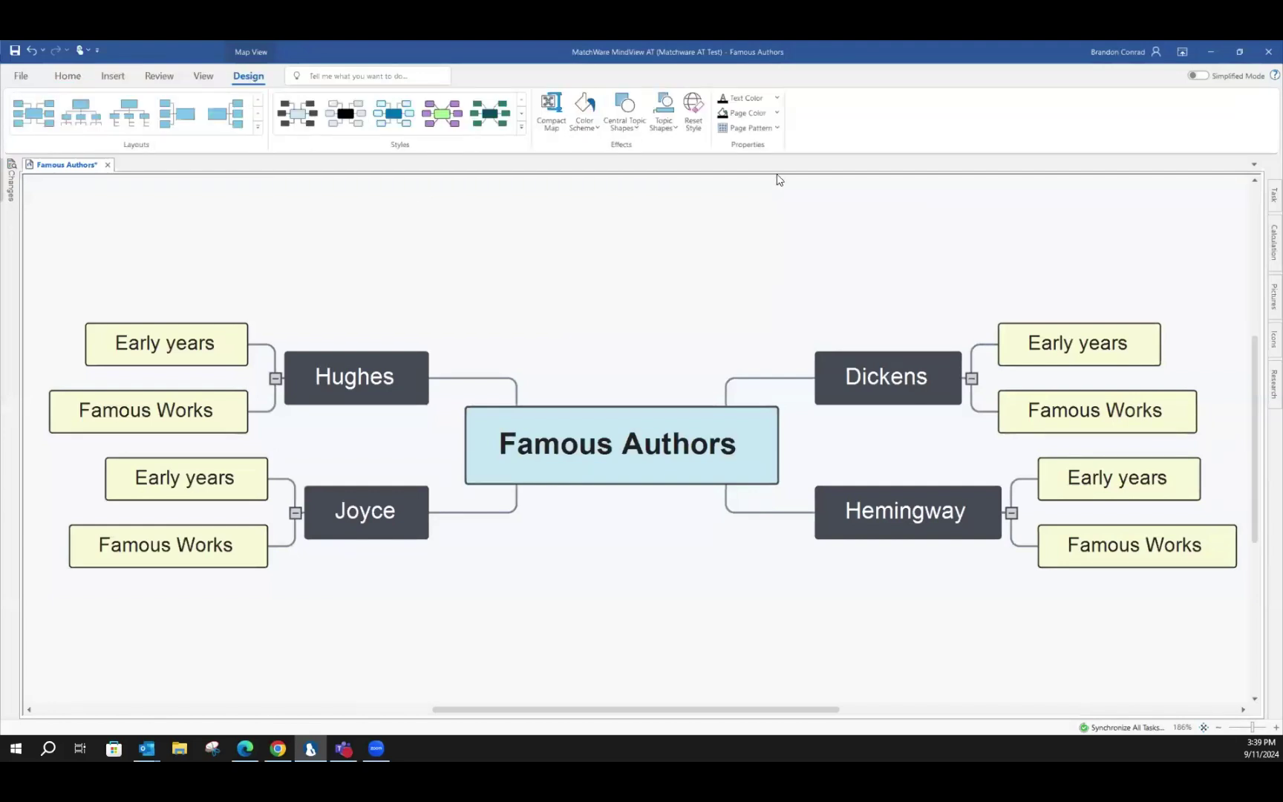
{"action": "left_click", "coordinate": [777, 113]}
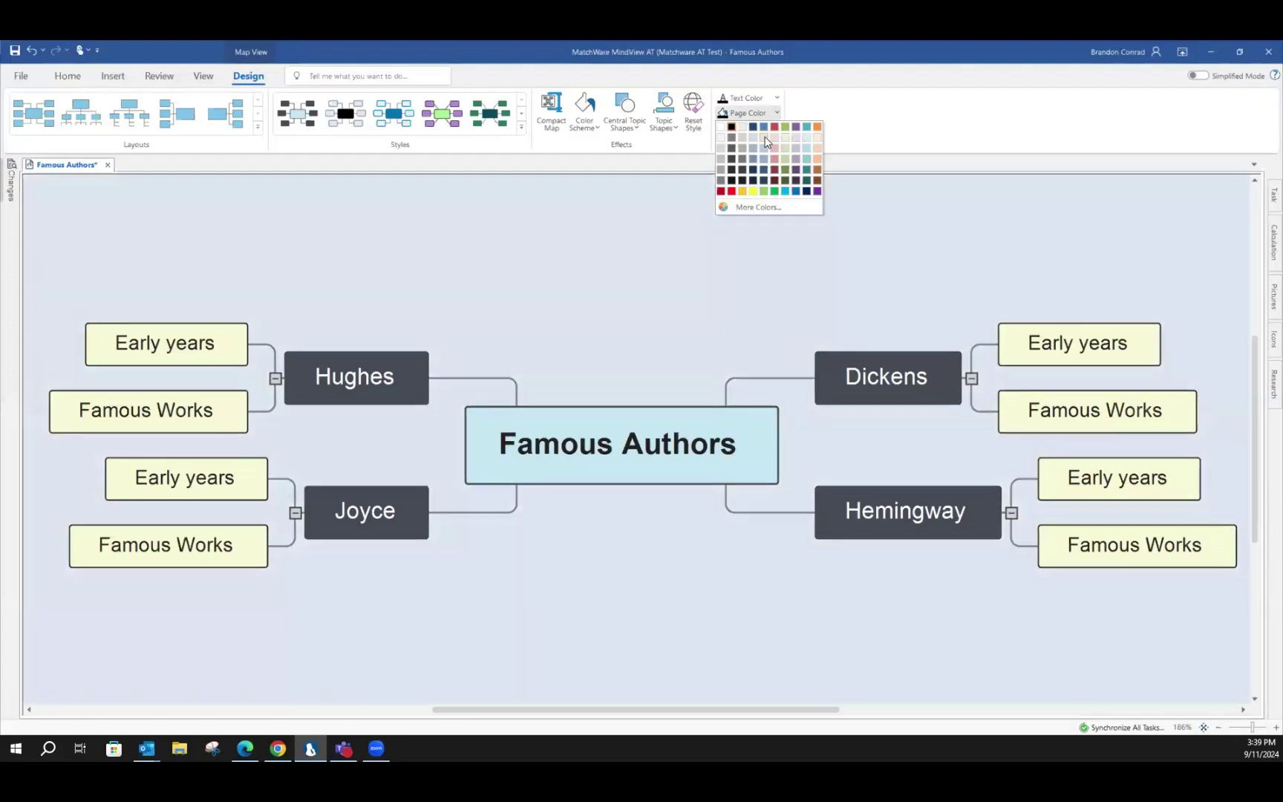
{"action": "left_click", "coordinate": [765, 138]}
View the custom color options available for the page background, and close them
{"action": "left_click", "coordinate": [775, 113]}
{"action": "left_click", "coordinate": [737, 214]}
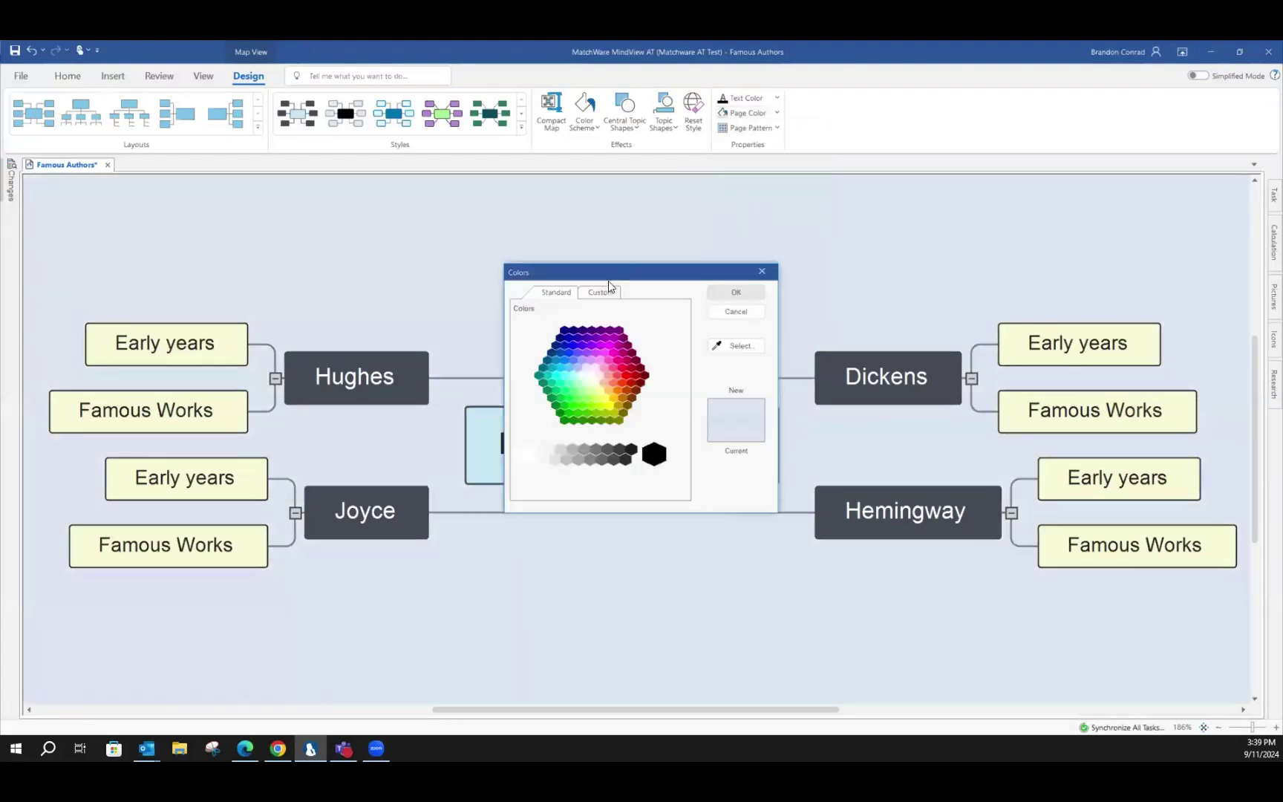
{"action": "left_click", "coordinate": [601, 292]}
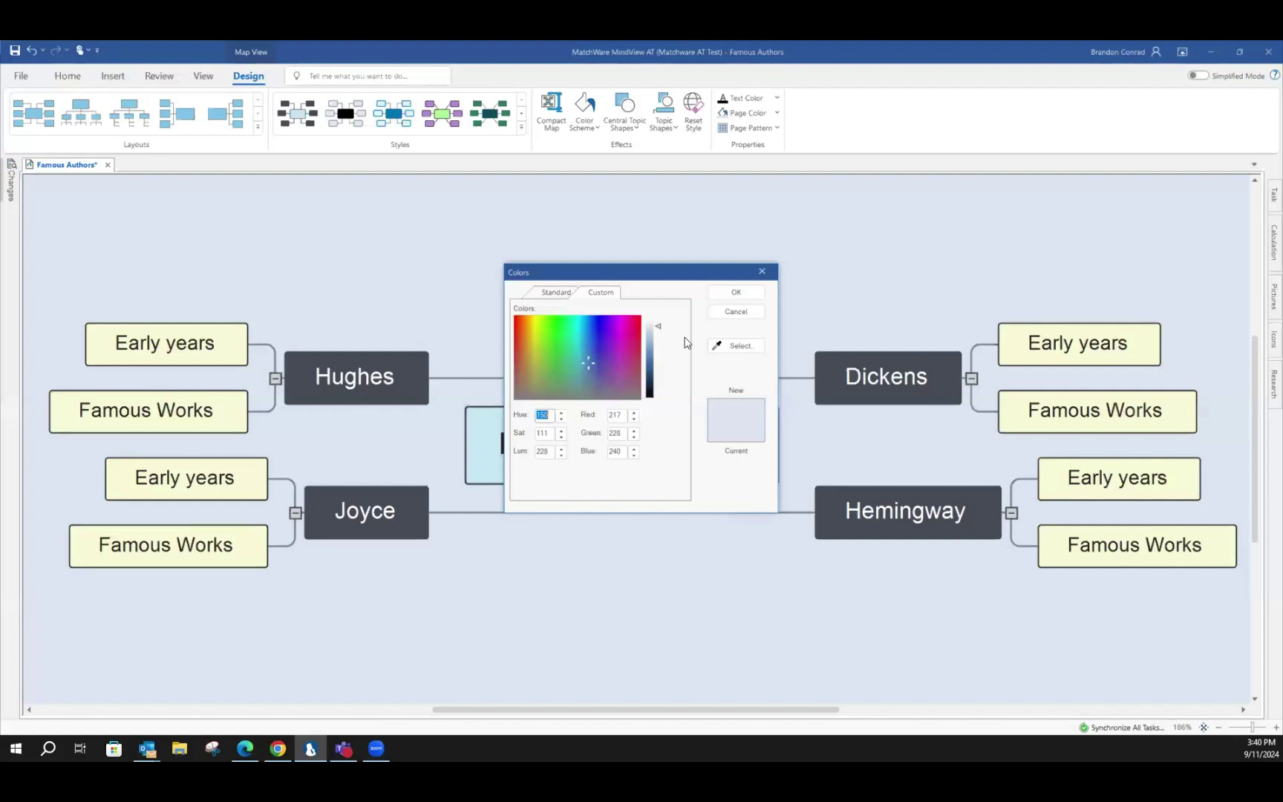
{"action": "left_click", "coordinate": [765, 275]}
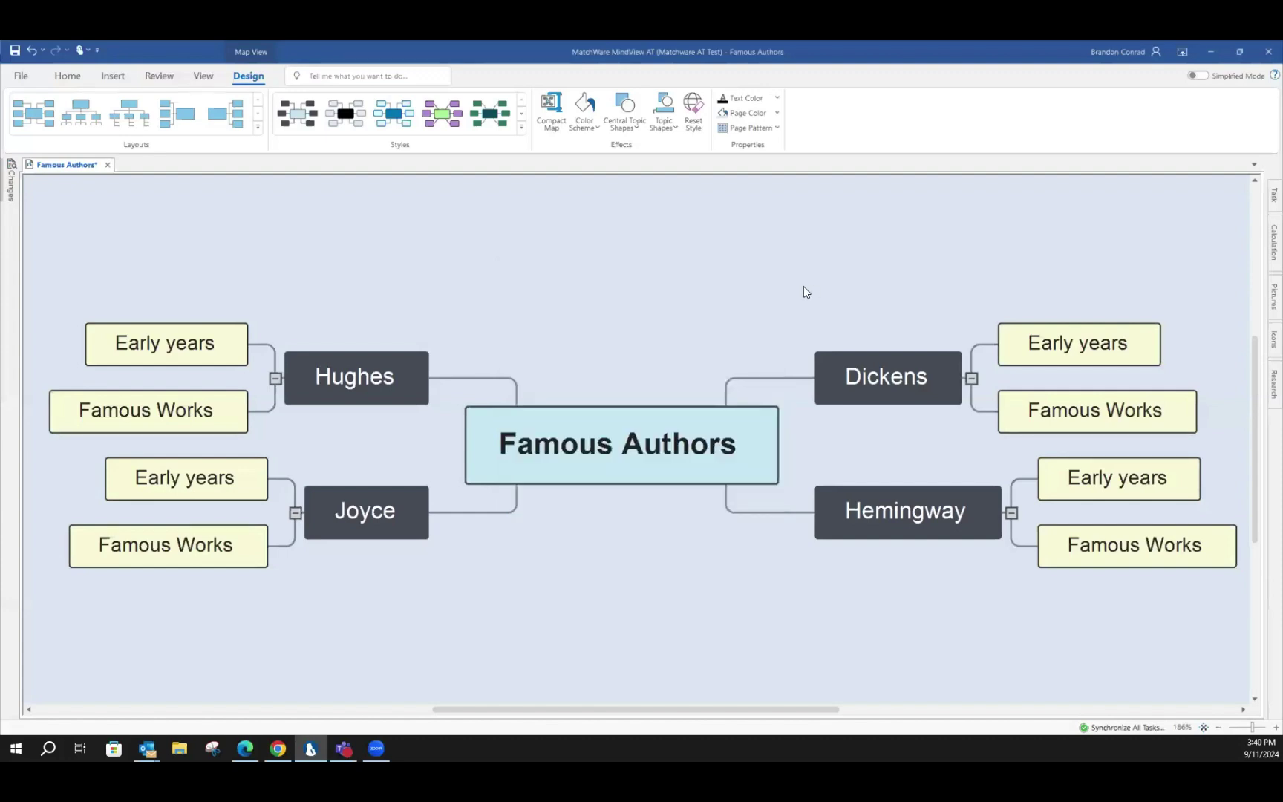
Apply the decimal numbering scheme (1., 1.1, 1.2) to all branches and sub-topics of the map
{"action": "left_click", "coordinate": [66, 77]}
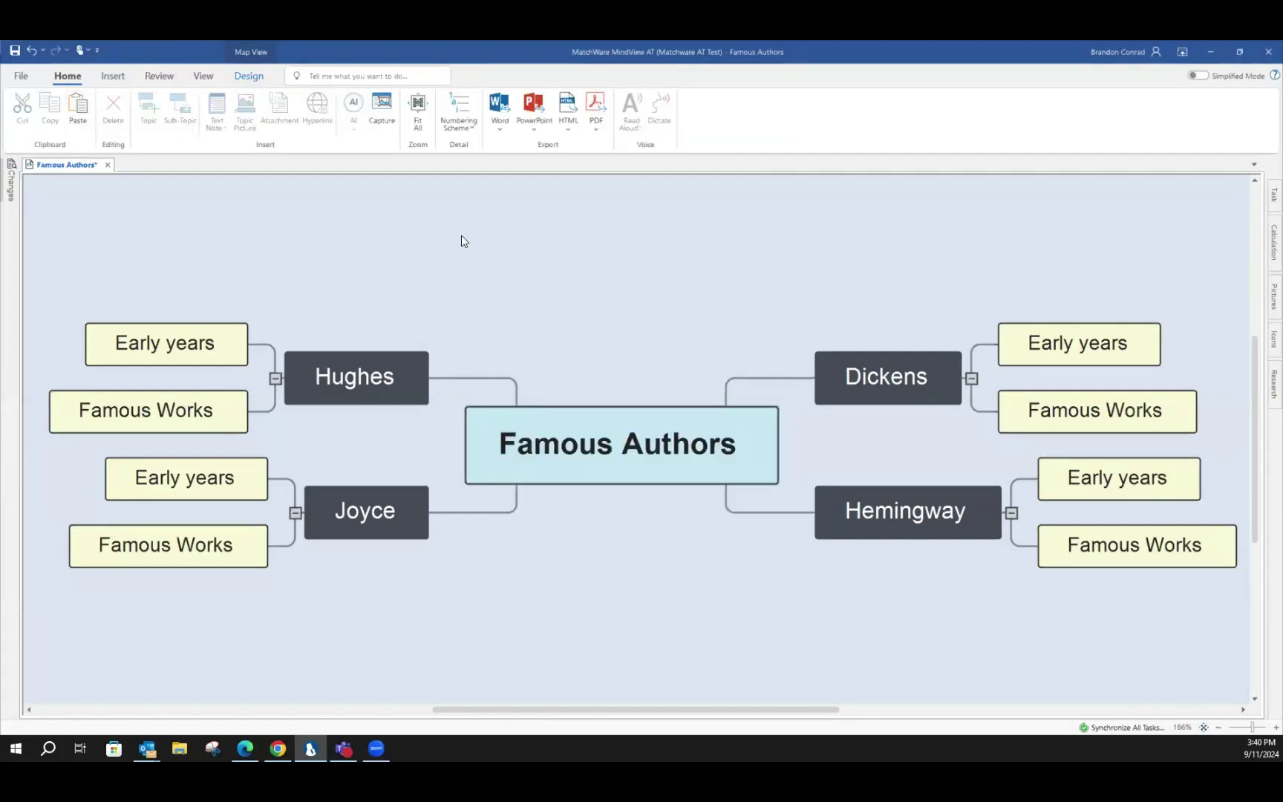
{"action": "left_click", "coordinate": [459, 127]}
{"action": "left_click", "coordinate": [494, 159]}
{"action": "scroll", "coordinate": [600, 324], "scroll_direction": "down", "scroll_amount": 1}
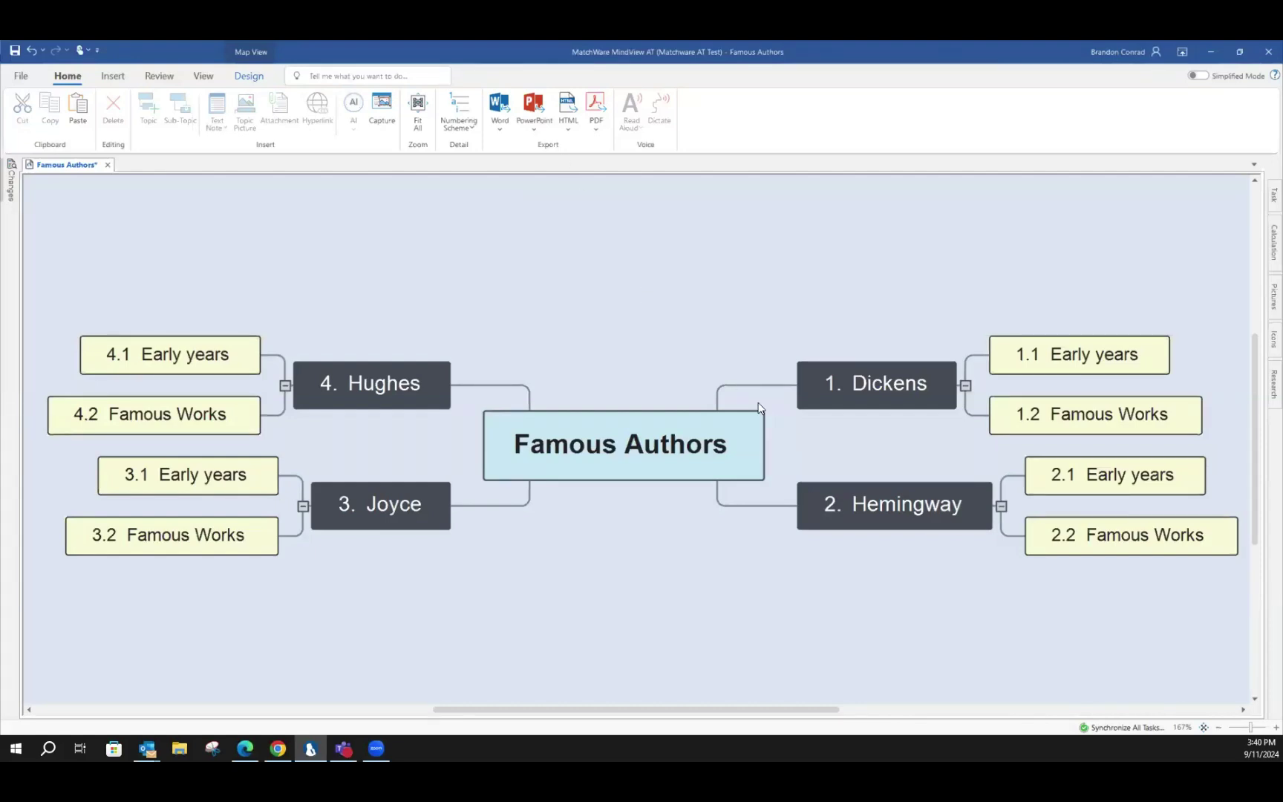
{"action": "left_click", "coordinate": [855, 396]}
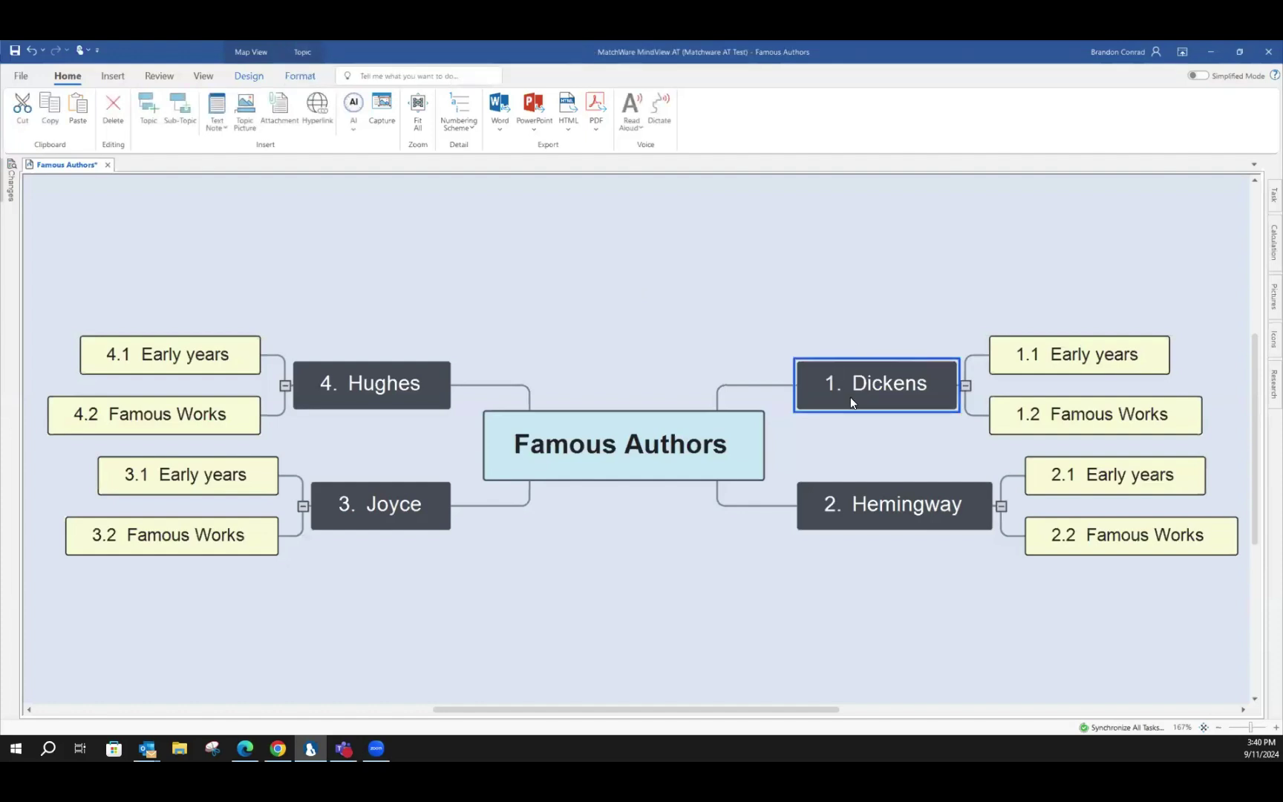
{"action": "left_click", "coordinate": [1032, 364]}
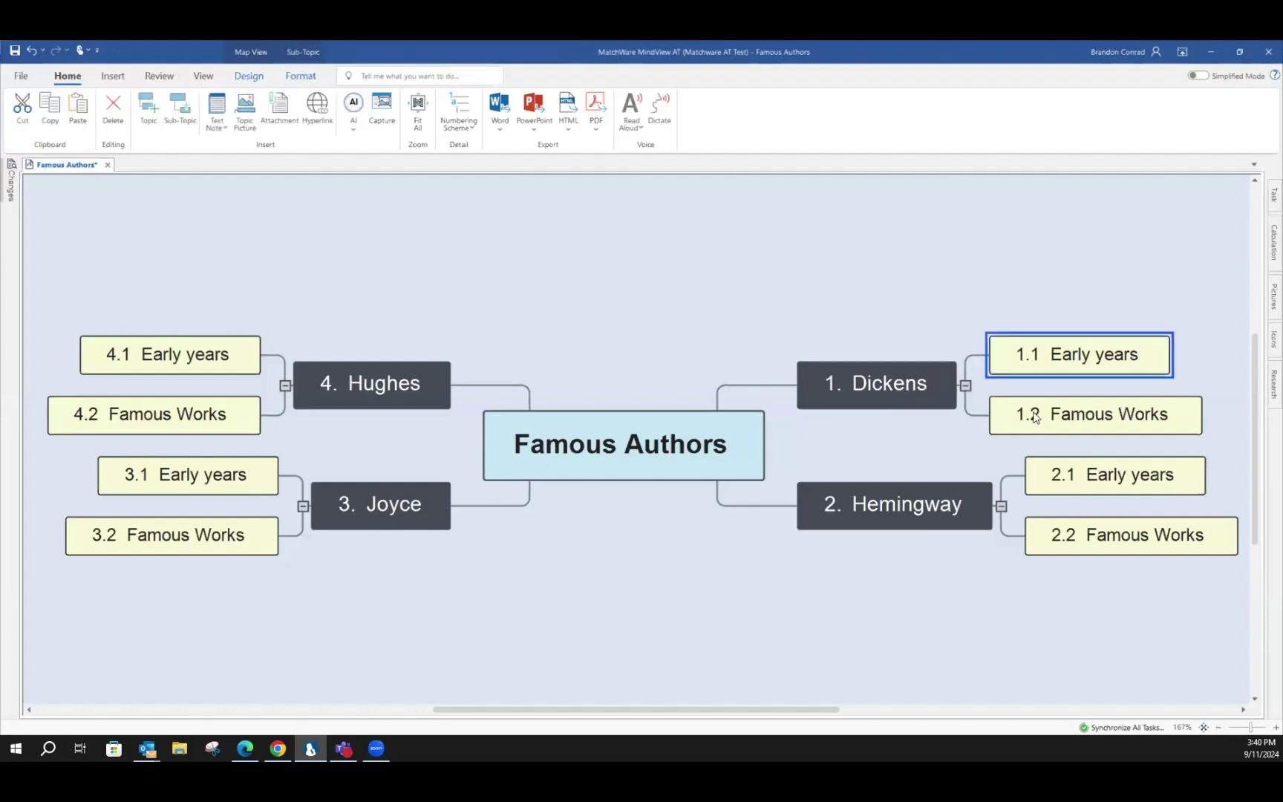
{"action": "left_click", "coordinate": [1035, 417]}
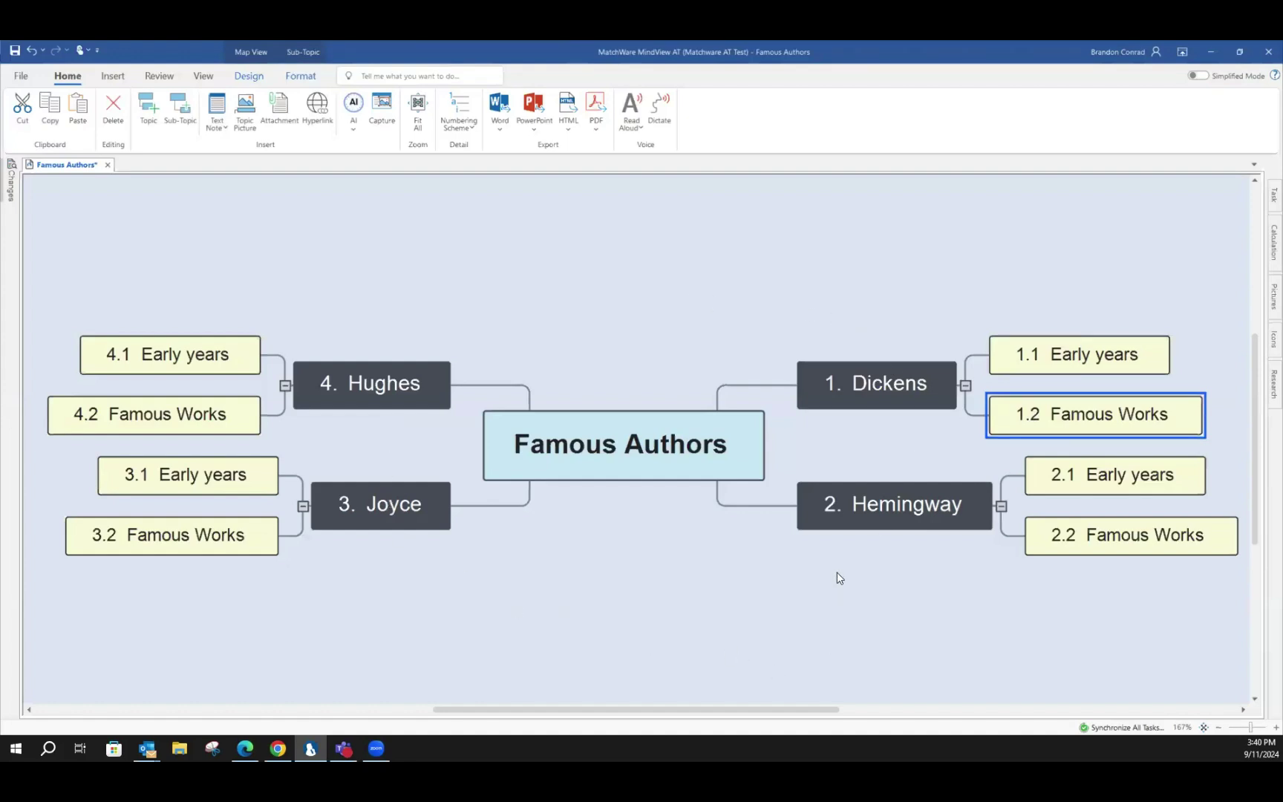
Swap the Hemingway and Hughes branches so that Hughes becomes branch 2 and Hemingway becomes branch 4
{"action": "left_click_drag", "start_coordinate": [848, 517], "coordinate": [906, 547]}
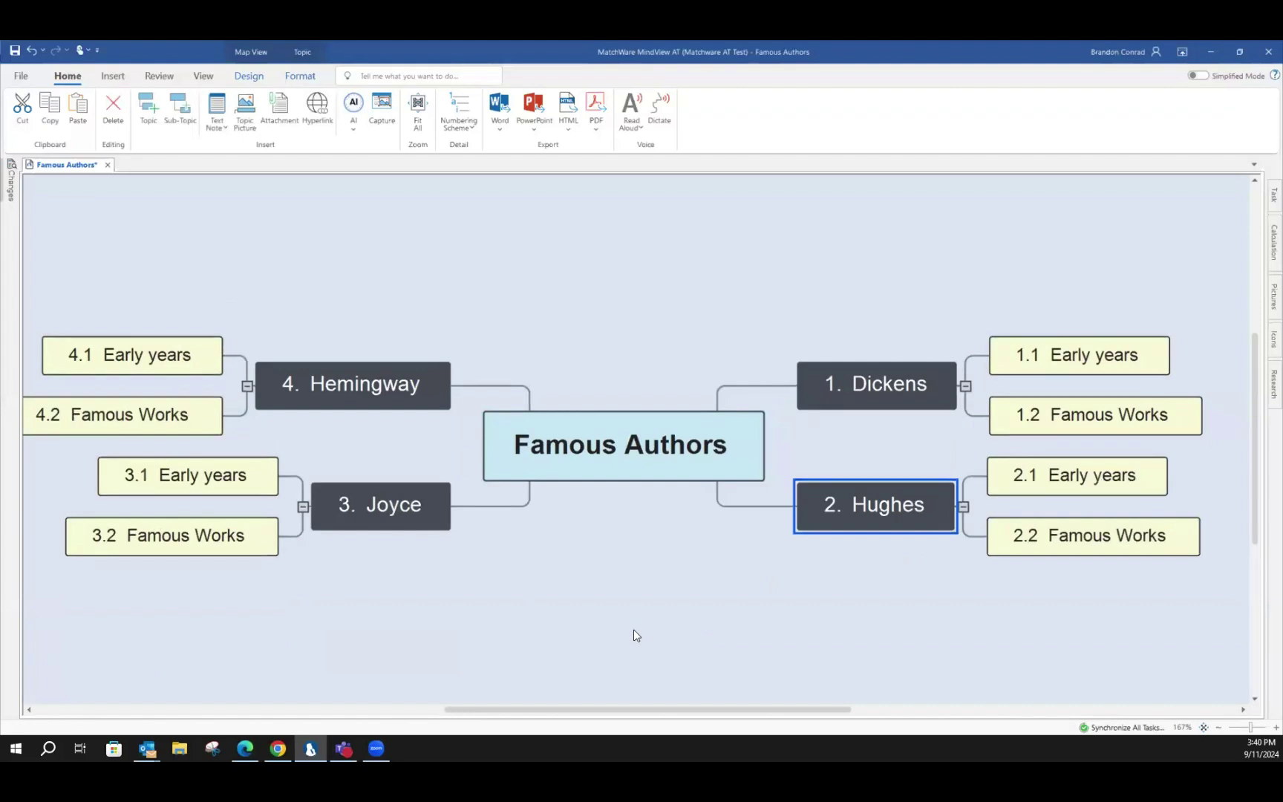
{"action": "left_click", "coordinate": [634, 635]}
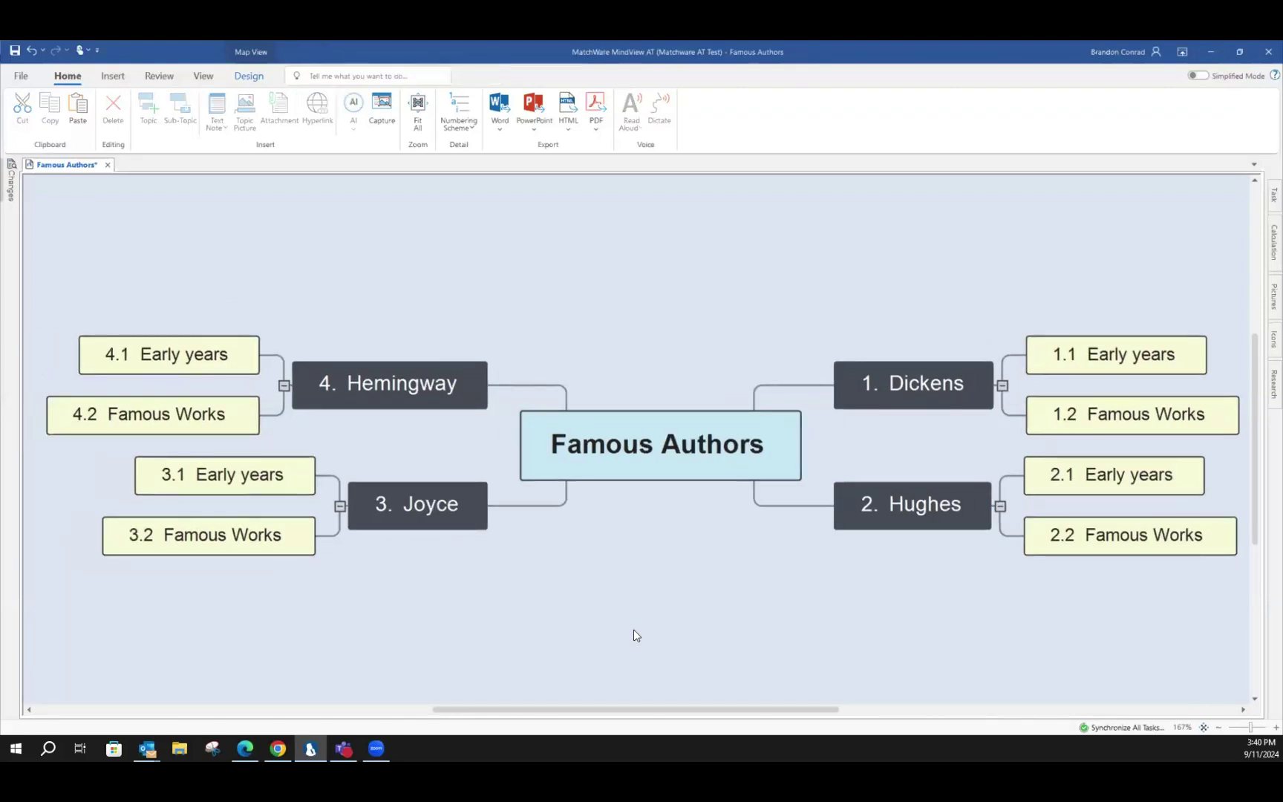
View the full gallery of design styles available for the mind map, and close it without applying one
{"action": "left_click", "coordinate": [390, 406]}
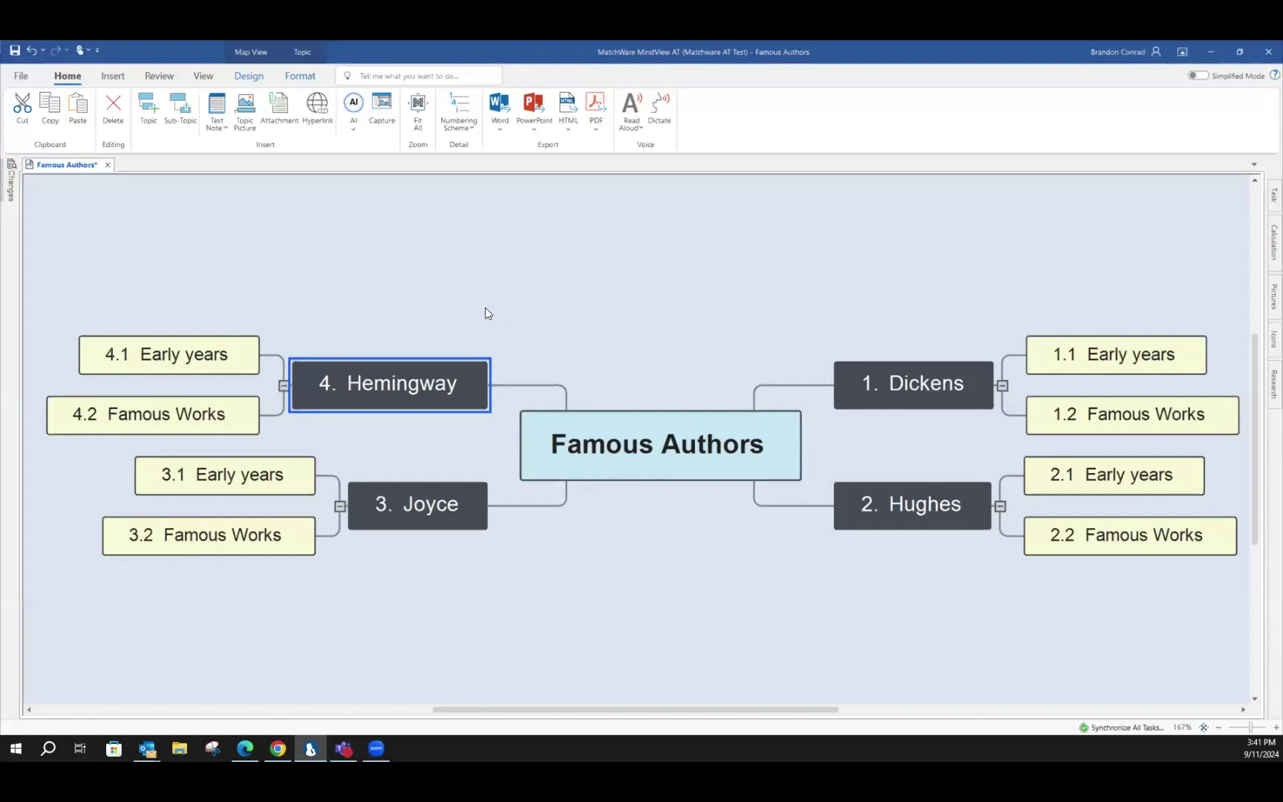
{"action": "left_click", "coordinate": [257, 75]}
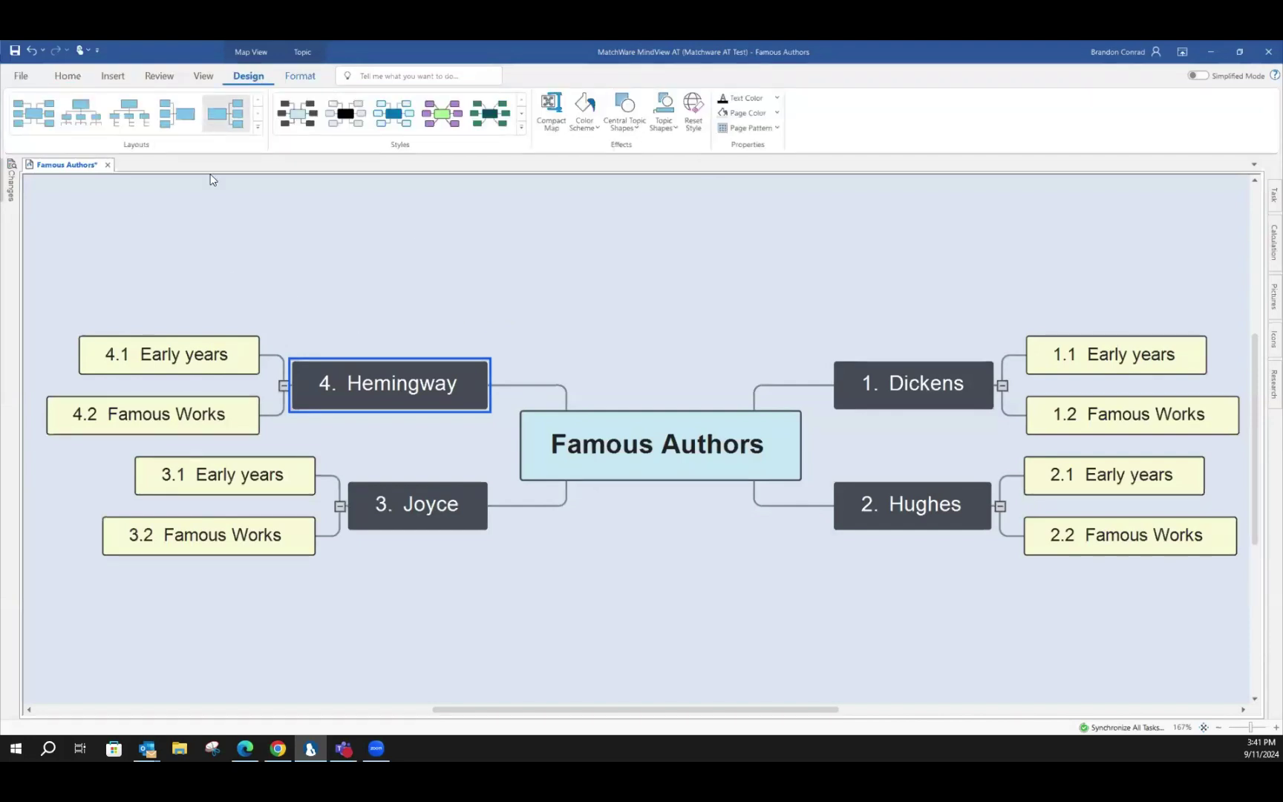
{"action": "left_click", "coordinate": [521, 126]}
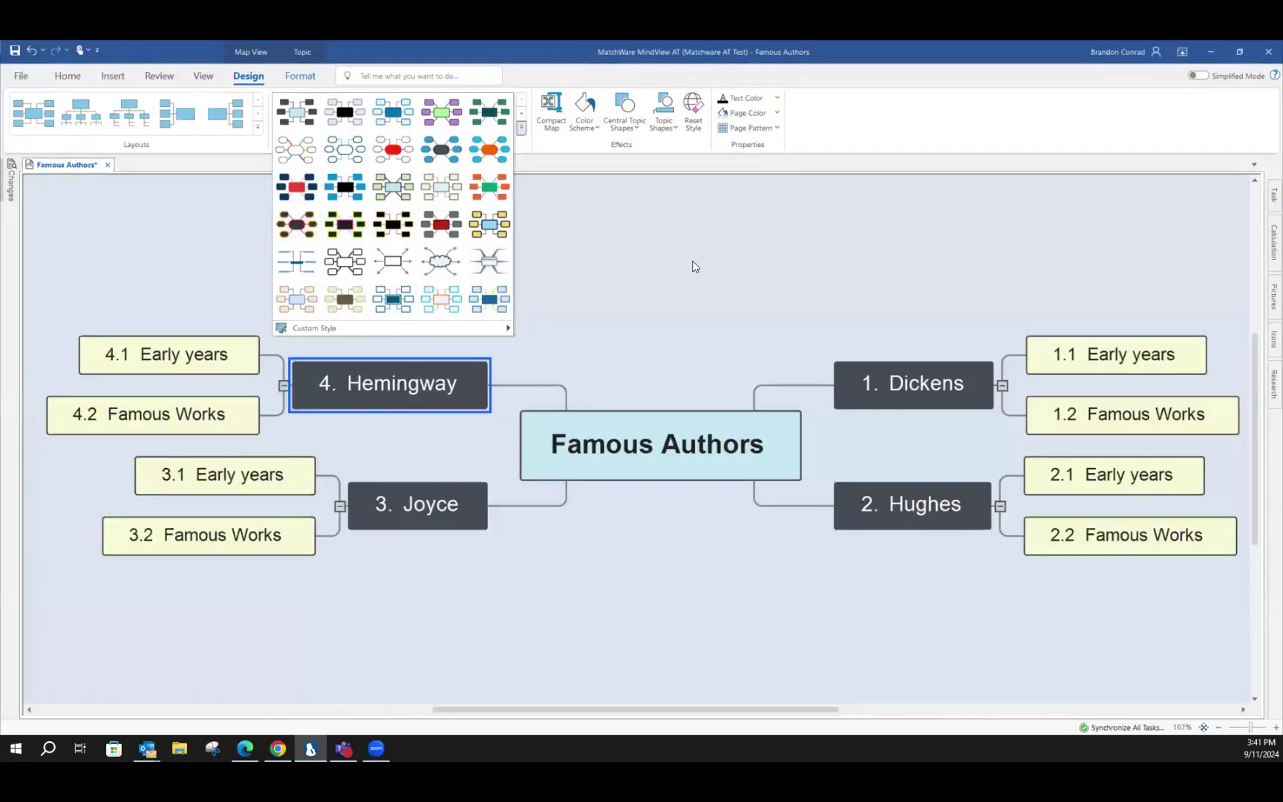
{"action": "key", "text": "Escape"}
{"action": "left_click", "coordinate": [67, 76]}
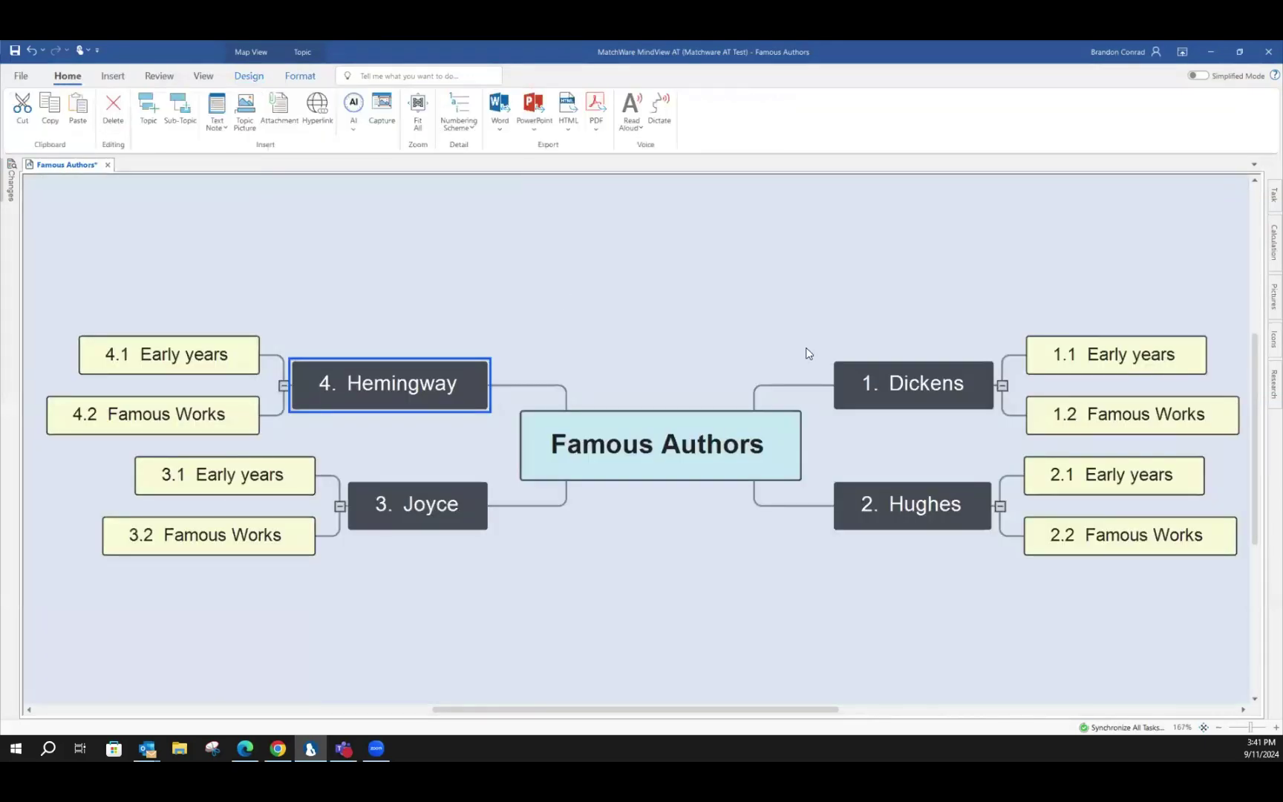
Apply topic focus to the Dickens branch to view it alone, and clear the focus again
{"action": "left_click", "coordinate": [937, 383]}
{"action": "left_click", "coordinate": [202, 74]}
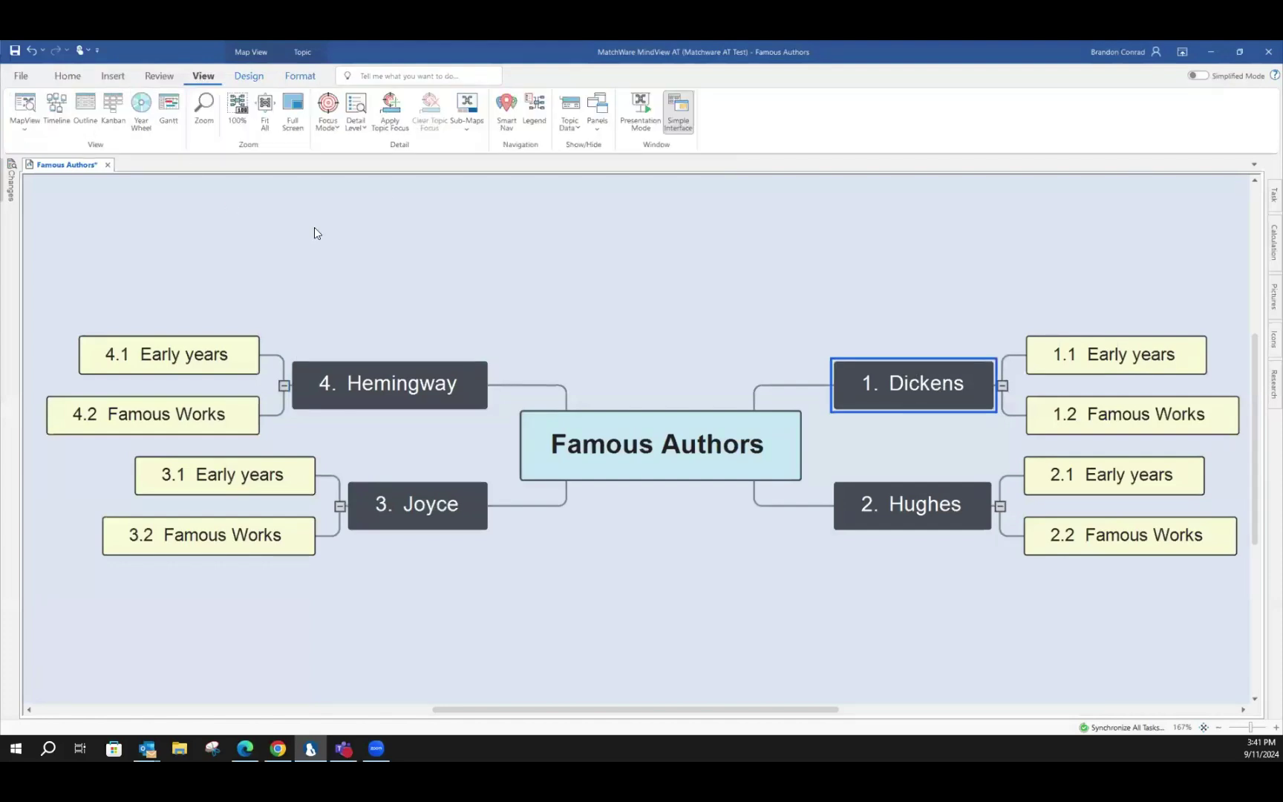
{"action": "left_click", "coordinate": [390, 112]}
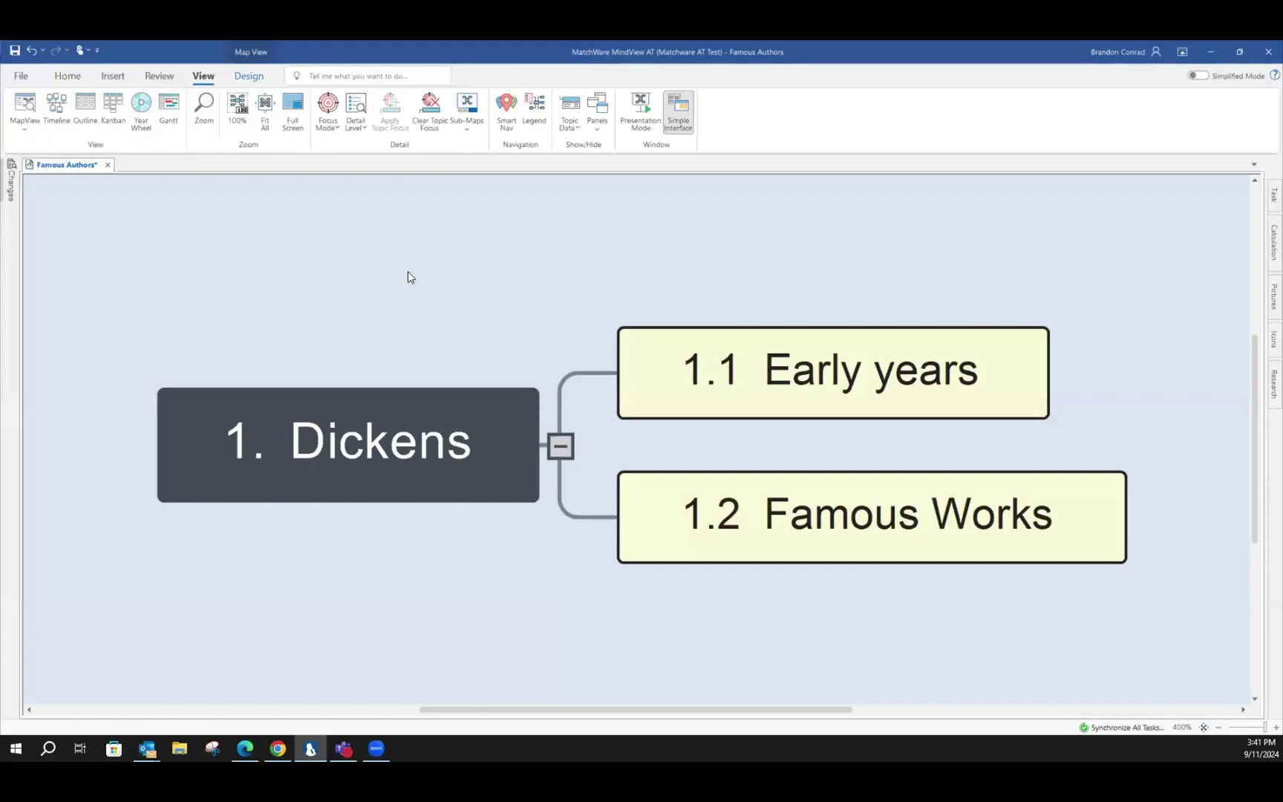
{"action": "left_click", "coordinate": [429, 111]}
Look over the proofing and voice tools available for the Early years sub-topic of Dickens
{"action": "left_click", "coordinate": [1109, 364]}
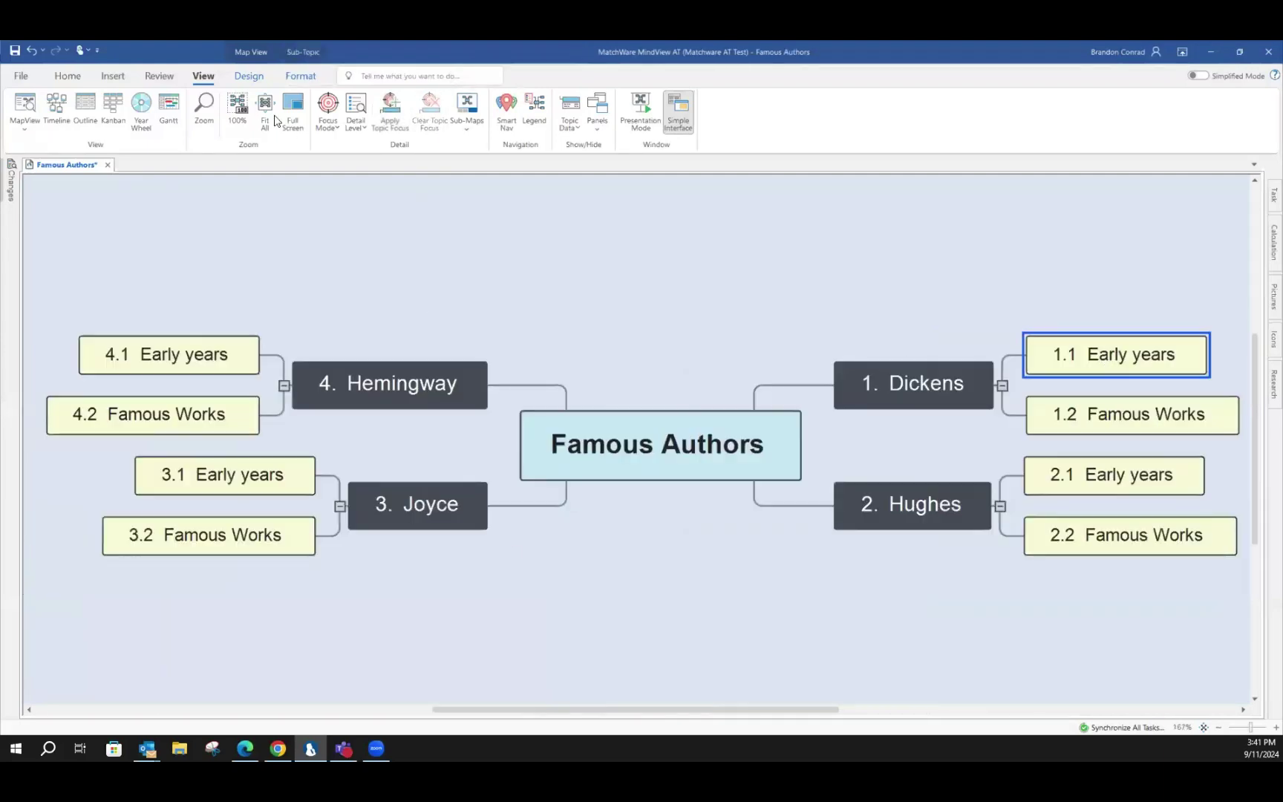
{"action": "left_click", "coordinate": [159, 75]}
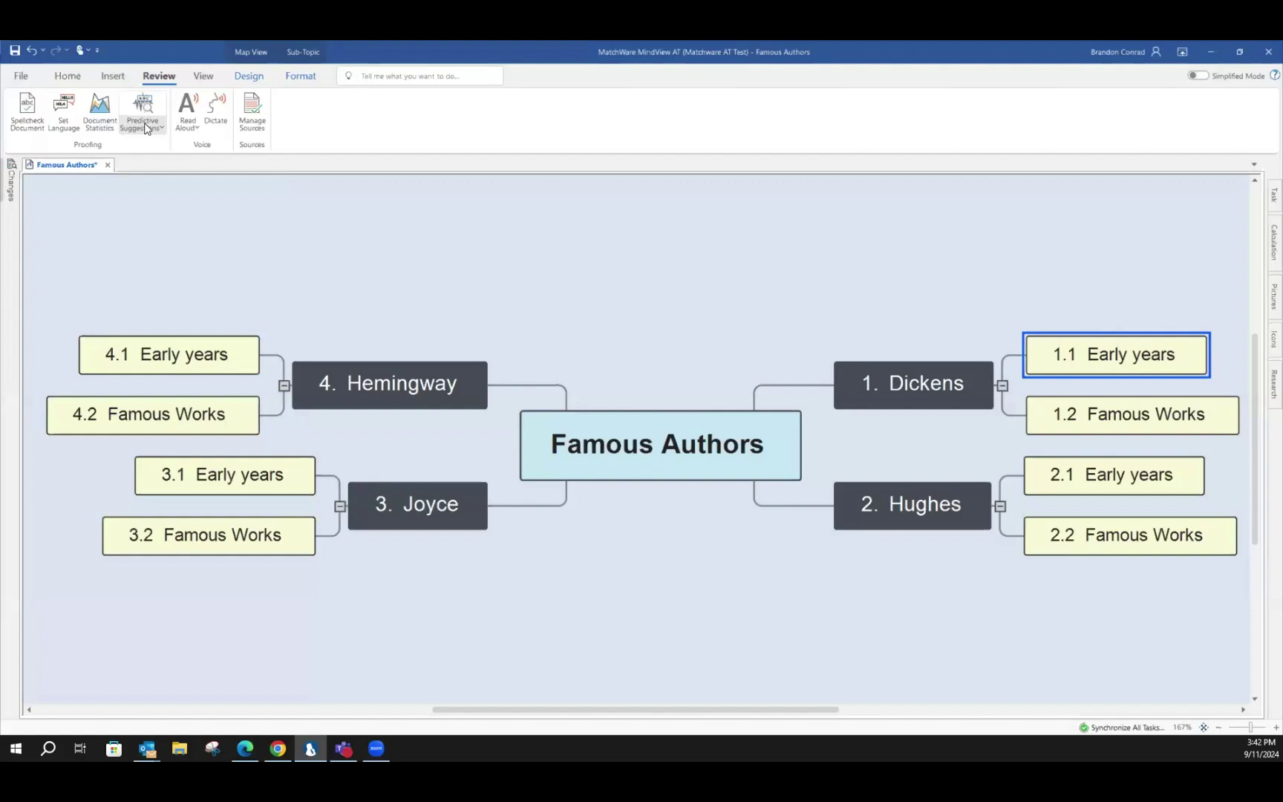
{"action": "left_click", "coordinate": [67, 76]}
Delete all four author branches with their sub-topics, keeping only the Famous Authors central topic
{"action": "left_click", "coordinate": [623, 339]}
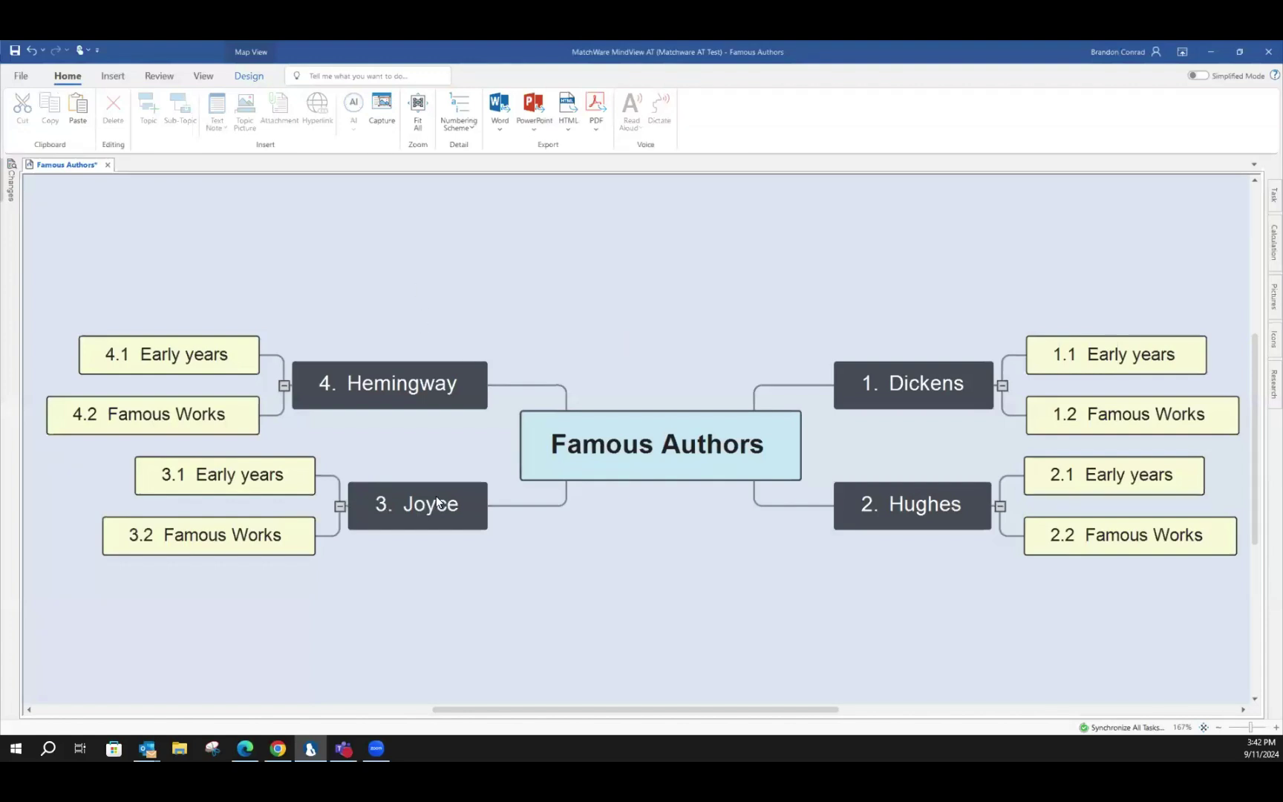
{"action": "left_click_drag", "start_coordinate": [417, 284], "coordinate": [444, 596]}
{"action": "key", "text": "Delete"}
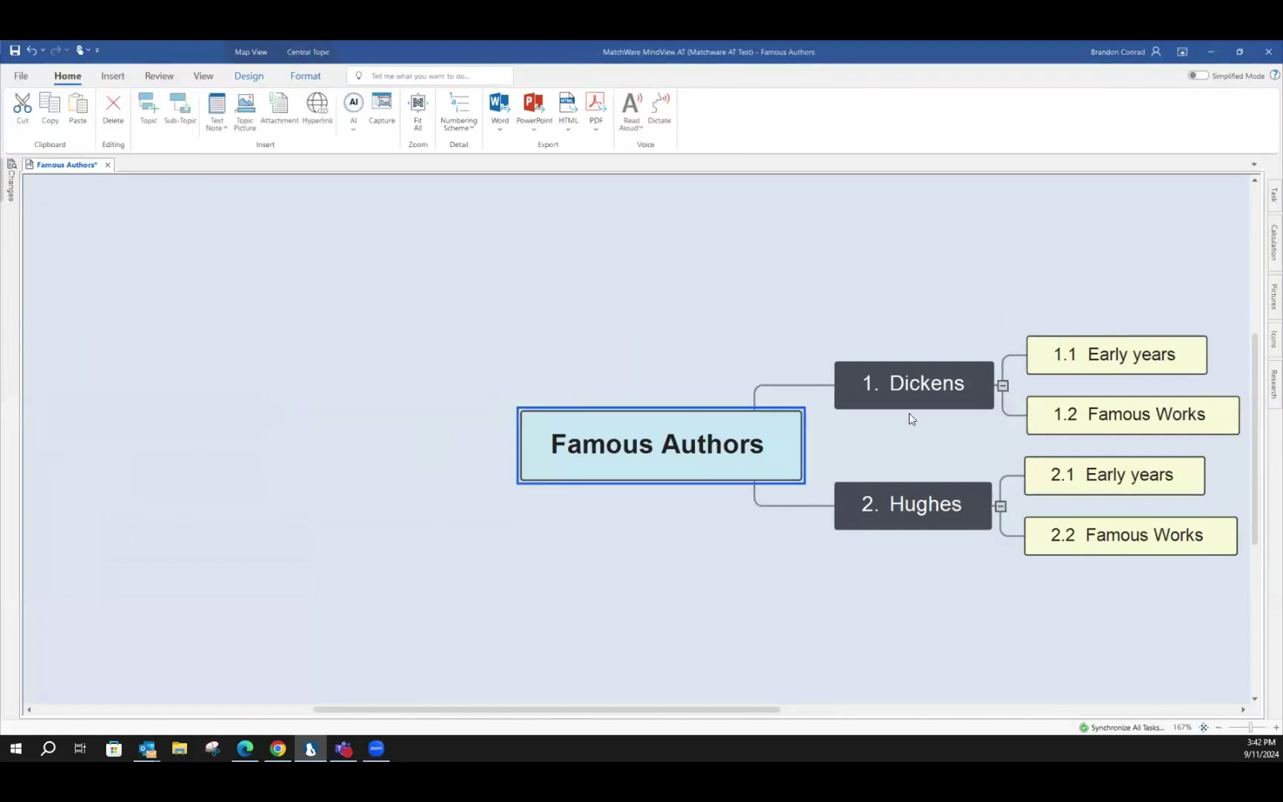
{"action": "left_click_drag", "start_coordinate": [909, 285], "coordinate": [909, 573]}
{"action": "key", "text": "Delete"}
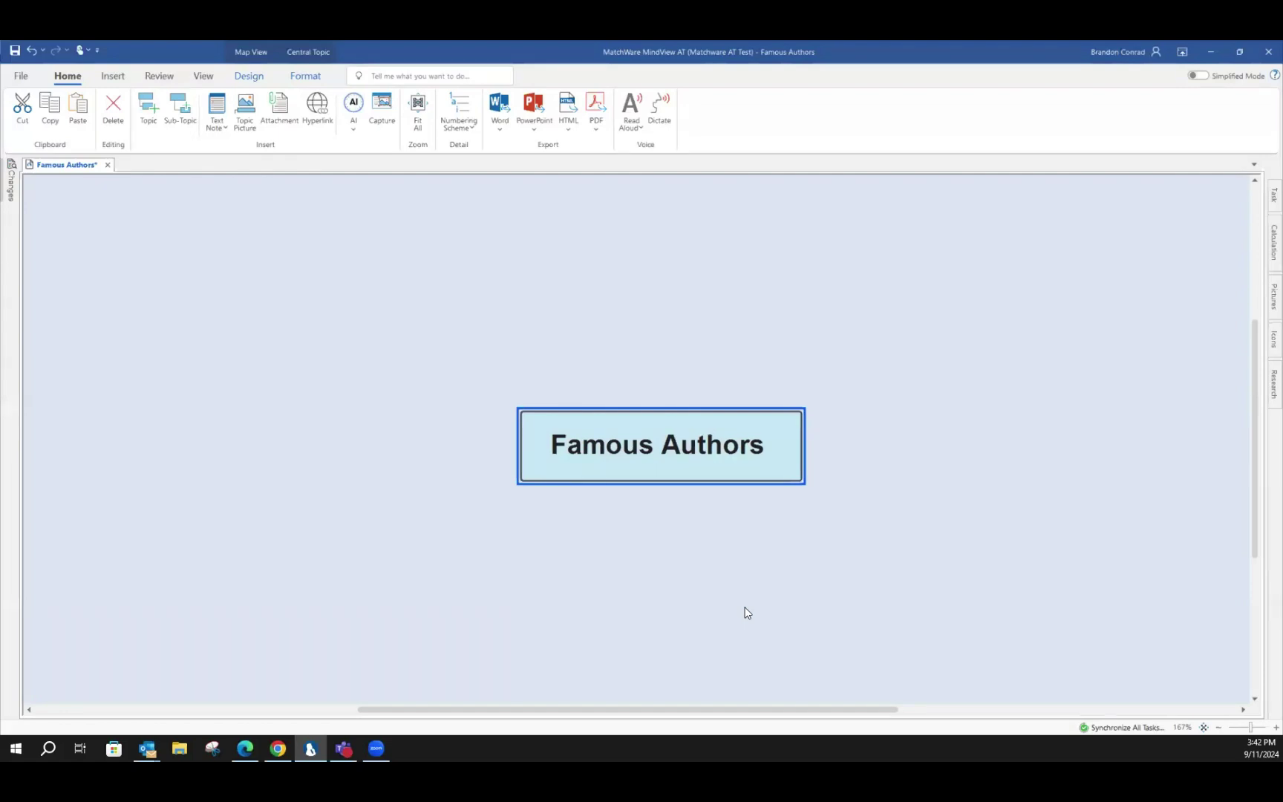
Generate topics and sub-topics for the Famous Authors central topic with the AI Brainstorm option
{"action": "left_click", "coordinate": [354, 119]}
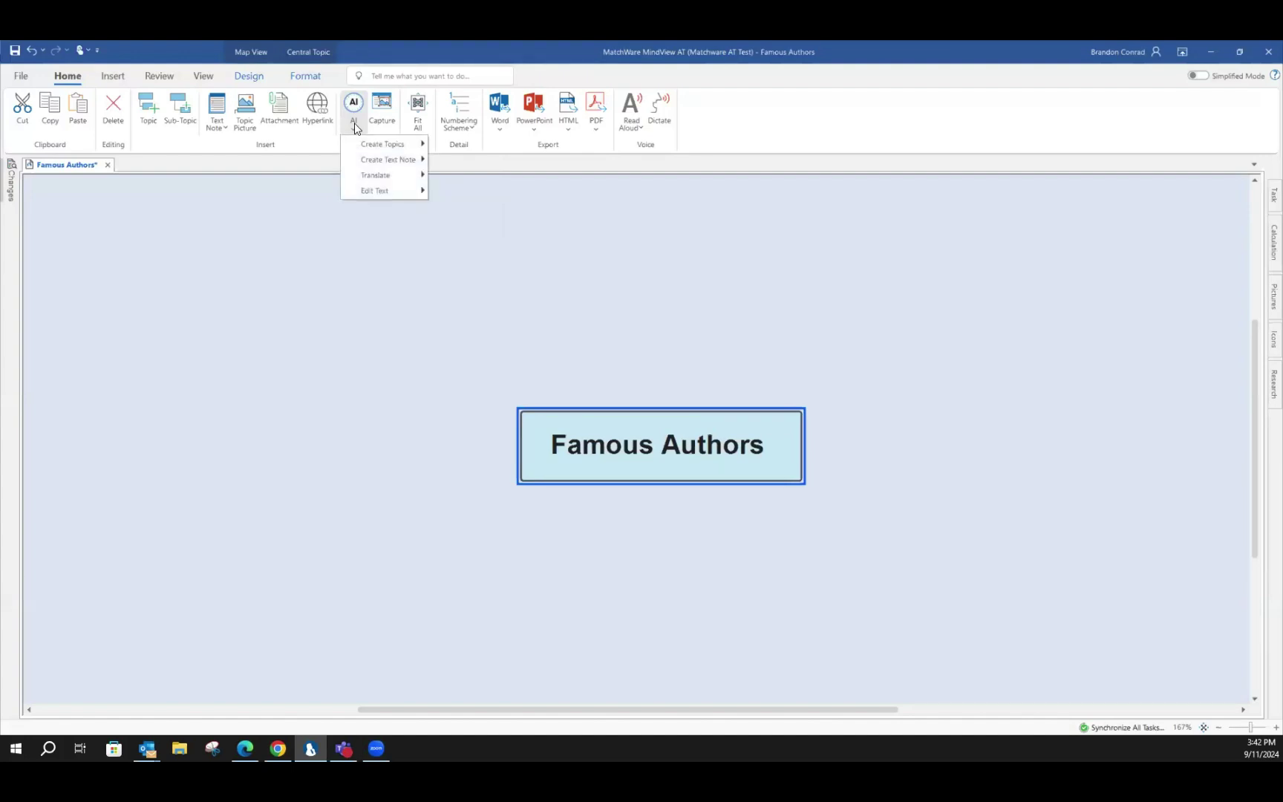
{"action": "mouse_move", "coordinate": [375, 144]}
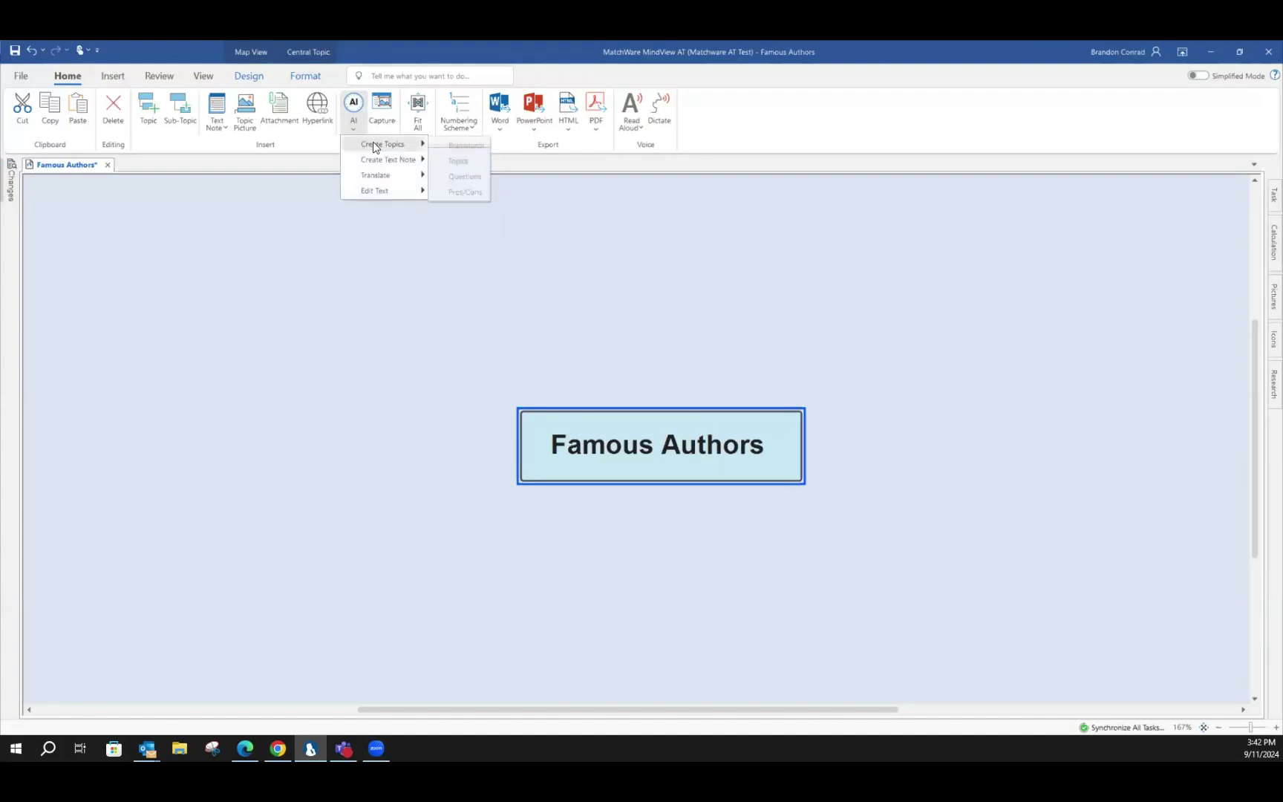
{"action": "left_click", "coordinate": [465, 145]}
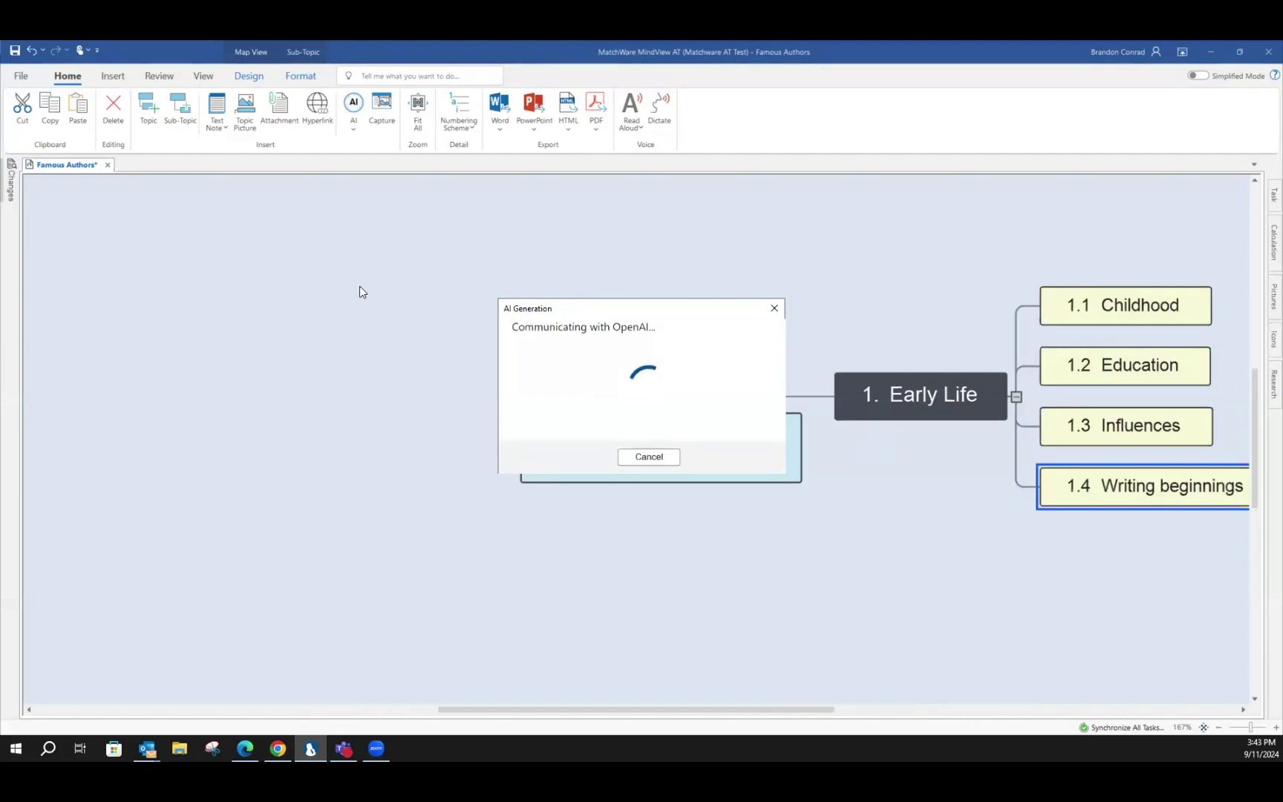
{"action": "left_click", "coordinate": [570, 288]}
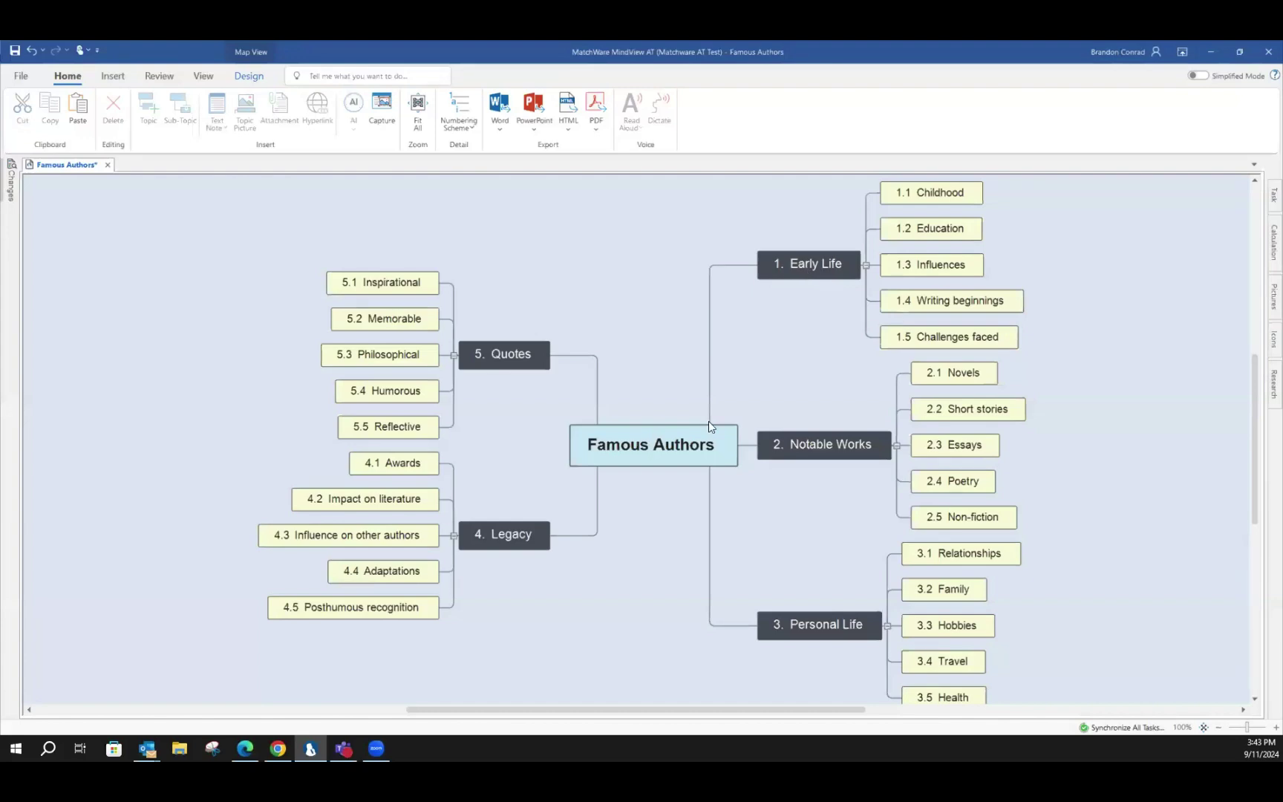
View the AI options for creating text notes, translating and editing text on the central topic, and close them
{"action": "left_click", "coordinate": [668, 460]}
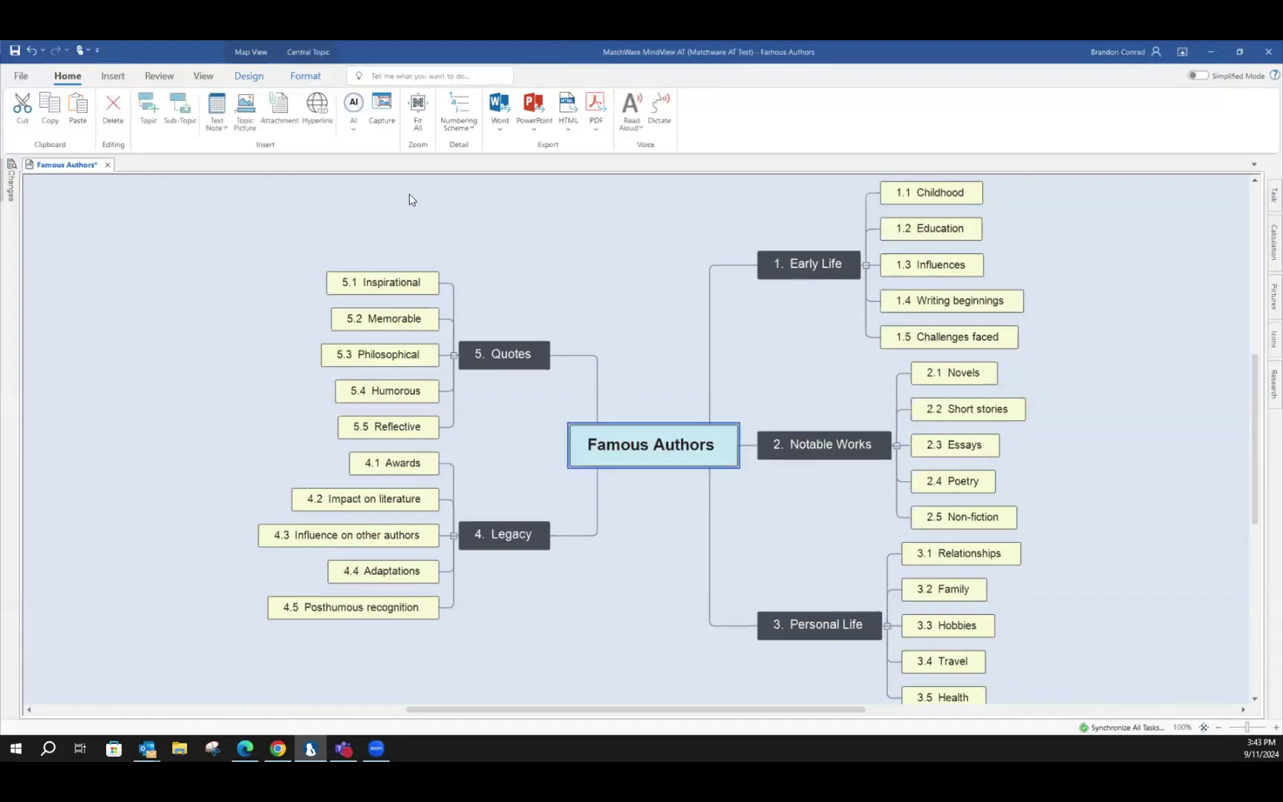
{"action": "left_click", "coordinate": [354, 125]}
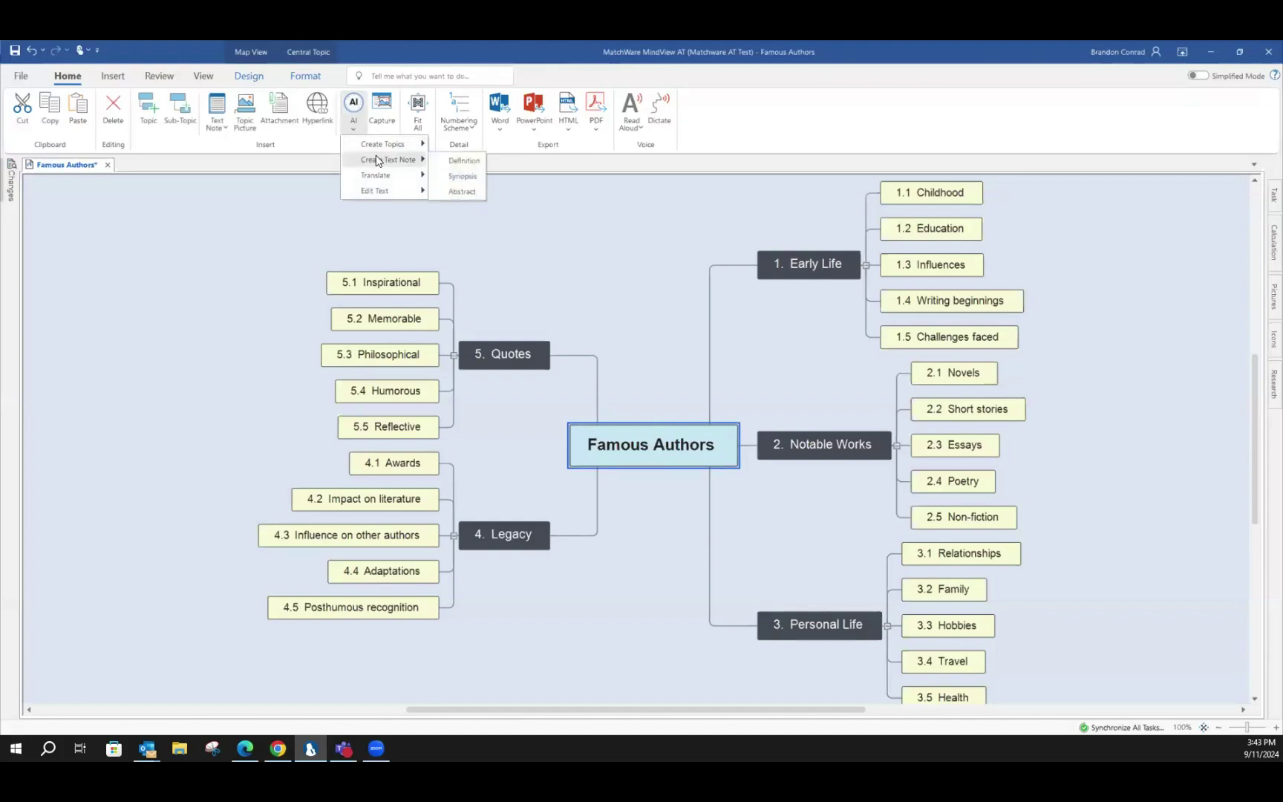
{"action": "mouse_move", "coordinate": [375, 175]}
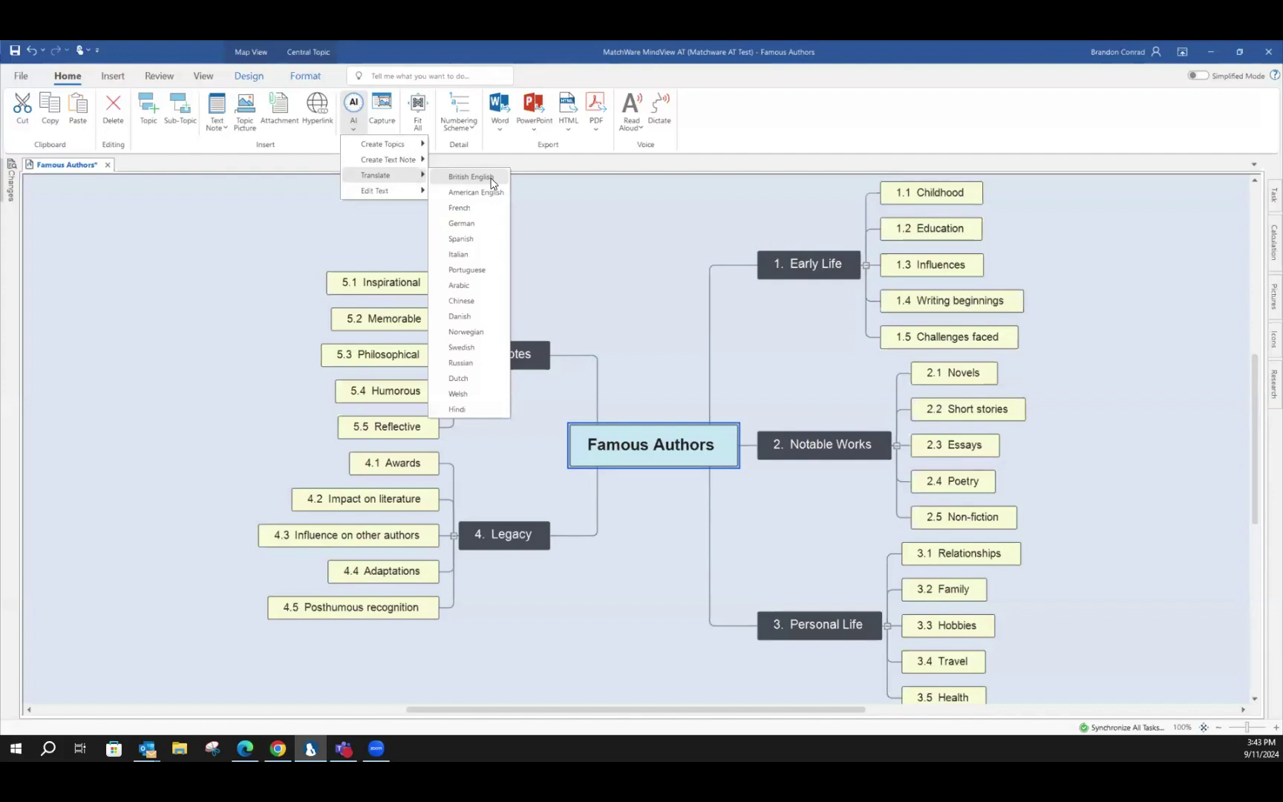
{"action": "mouse_move", "coordinate": [417, 190]}
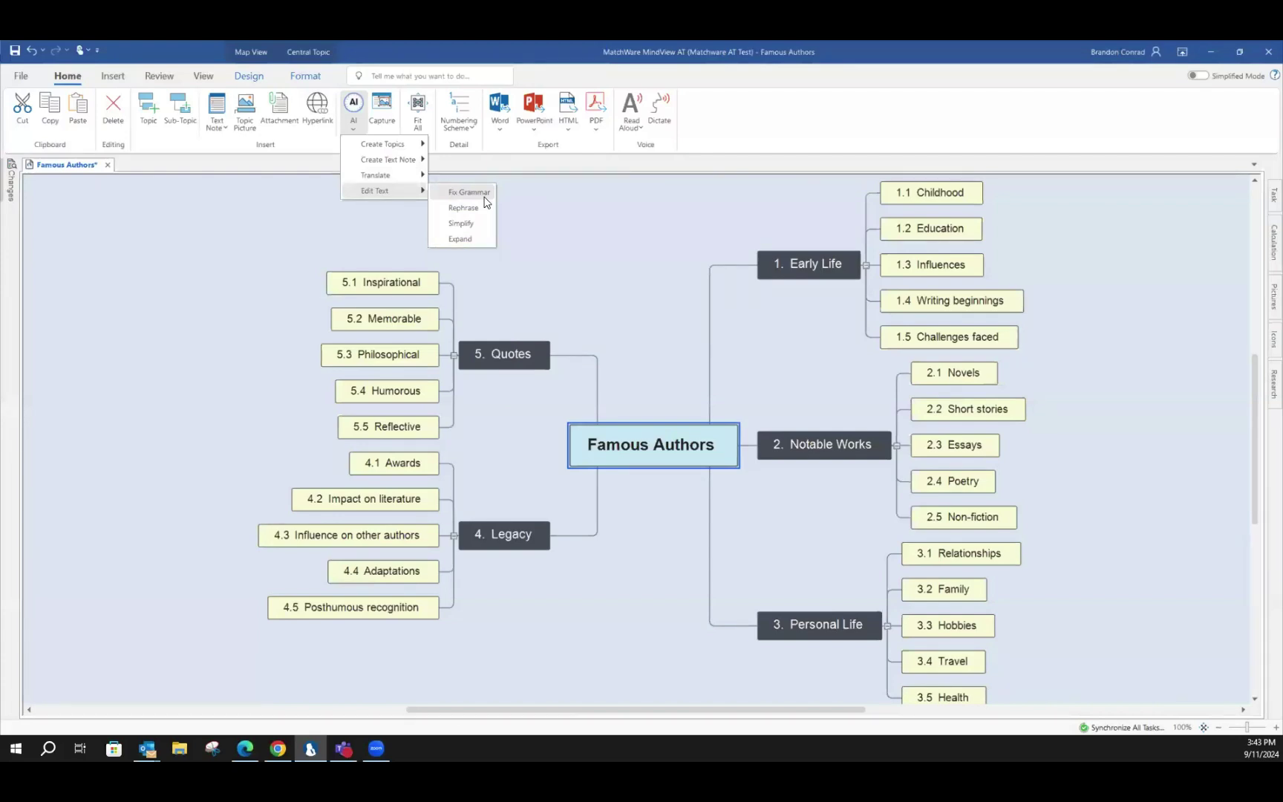
{"action": "left_click", "coordinate": [610, 283]}
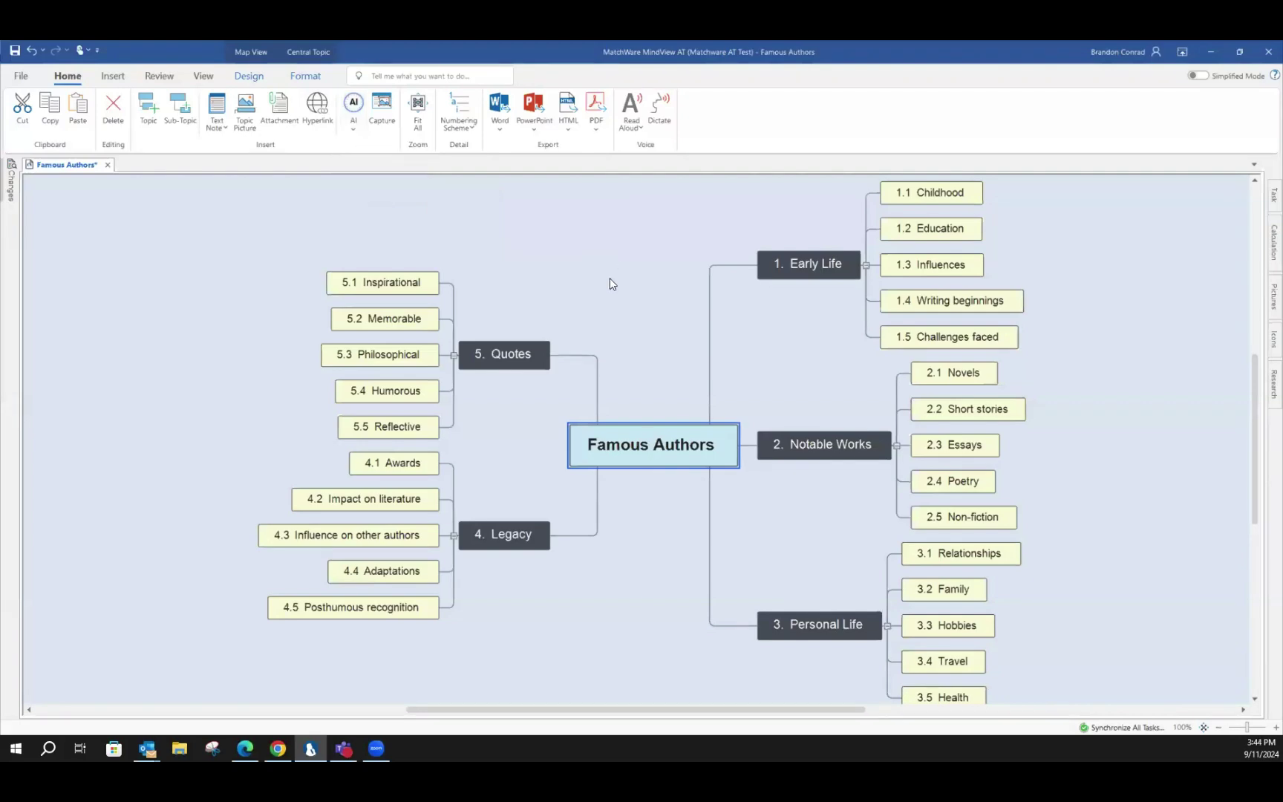
Create a new mind map from the Famous Authors template in the Education folder of My Templates
{"action": "left_click", "coordinate": [20, 76]}
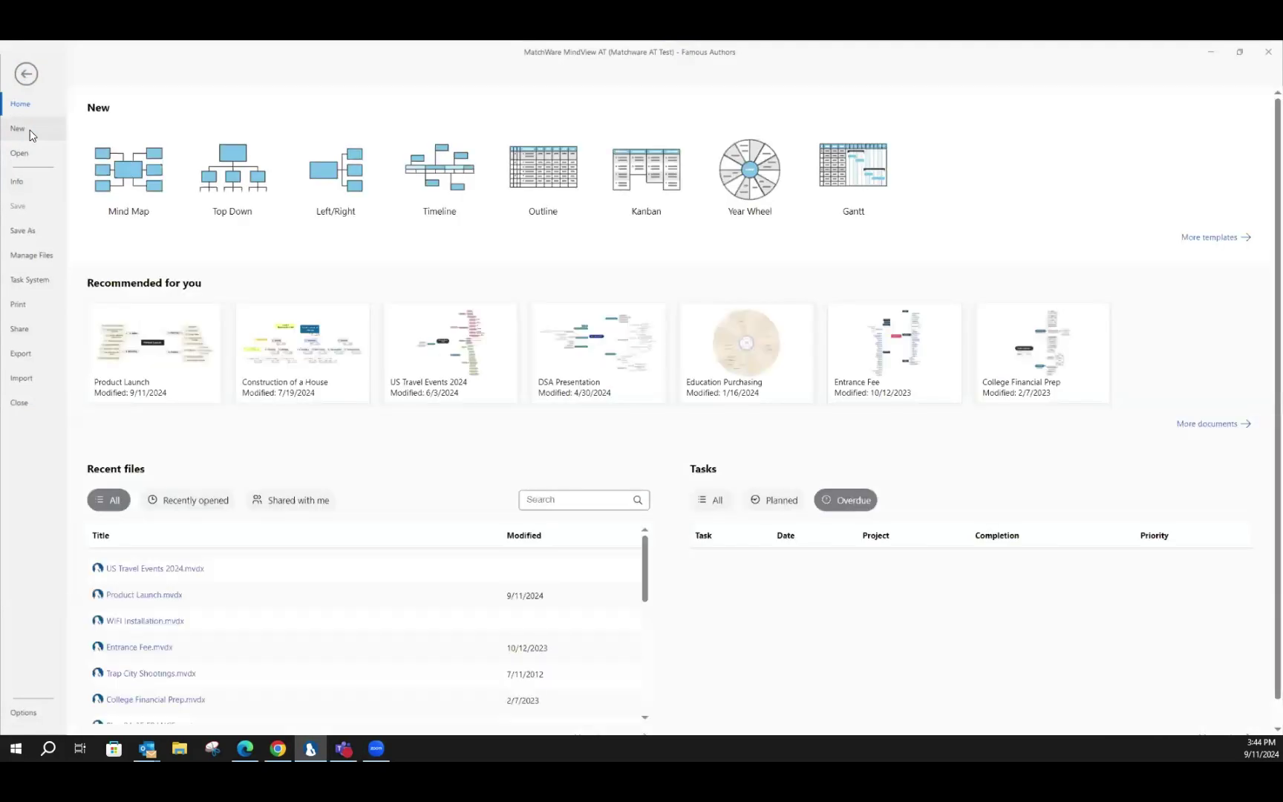
{"action": "left_click", "coordinate": [31, 134]}
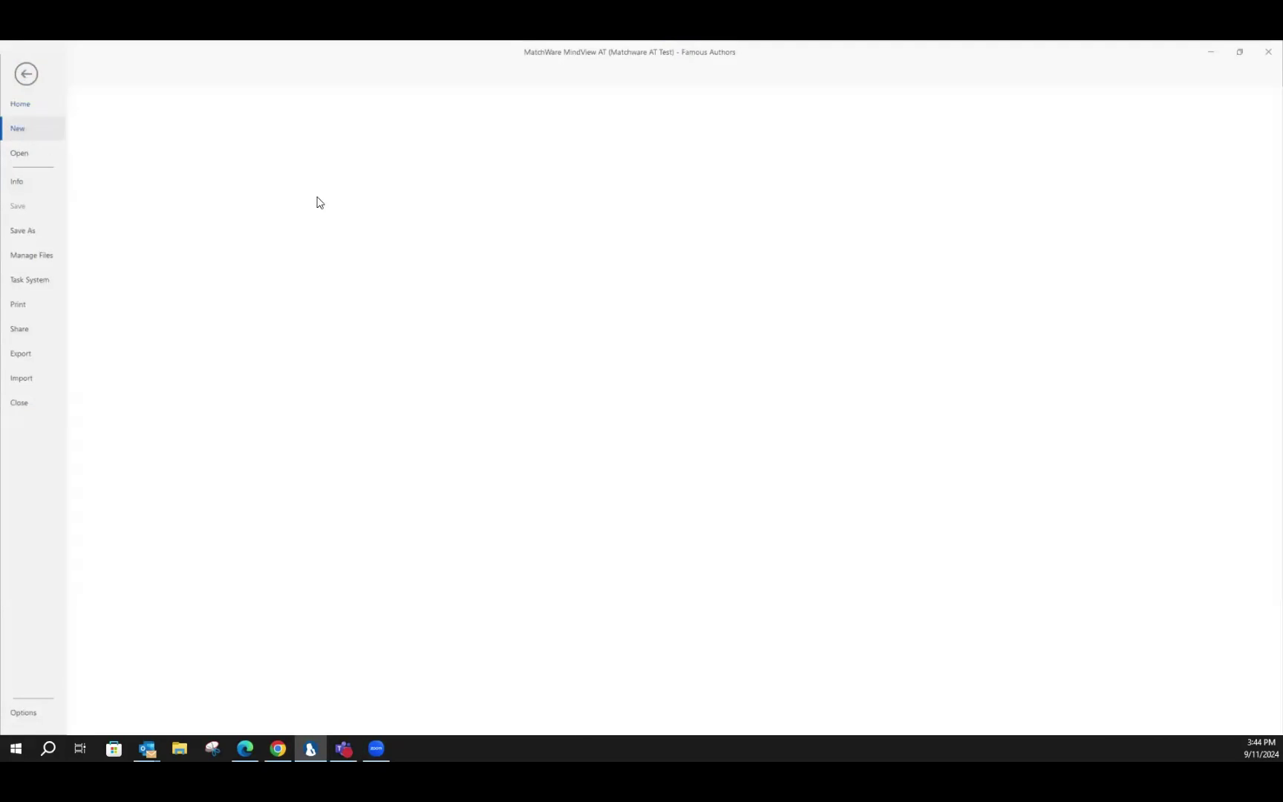
{"action": "left_click", "coordinate": [336, 379]}
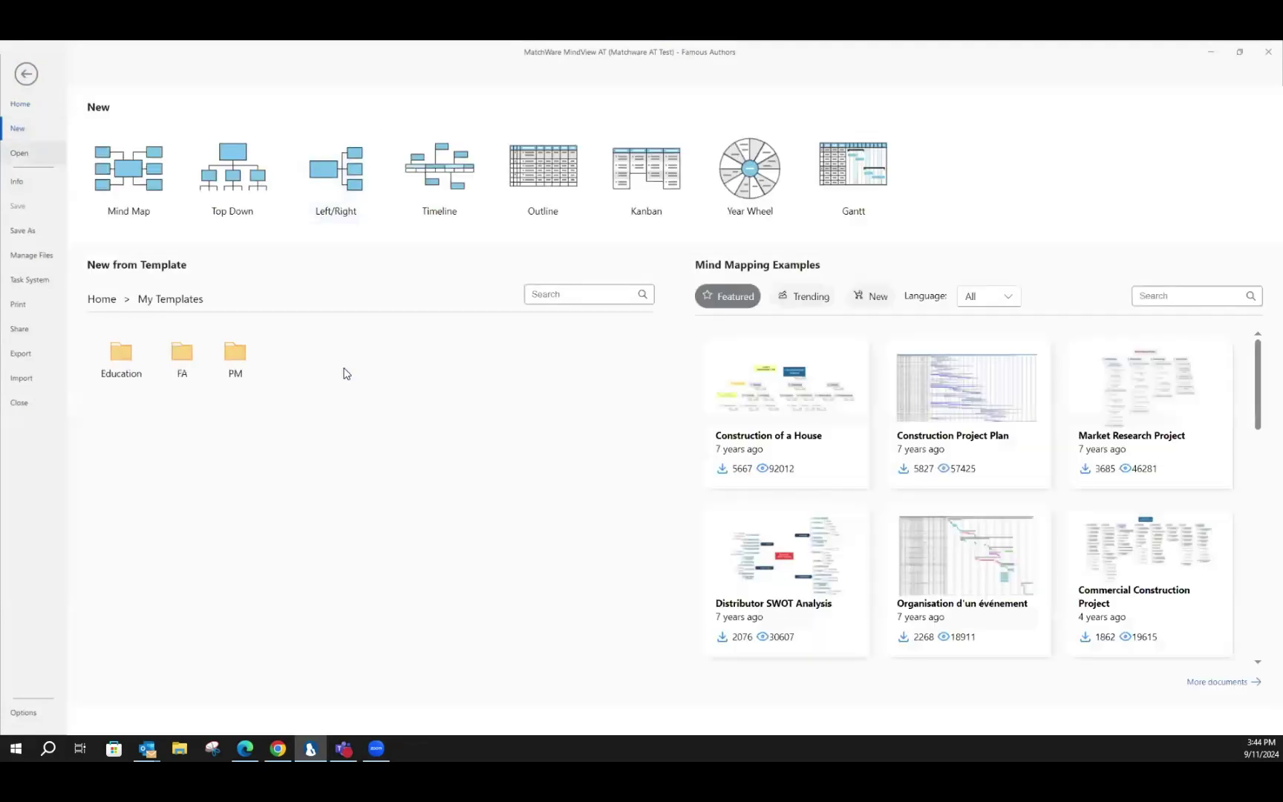
{"action": "left_click", "coordinate": [130, 368]}
{"action": "scroll", "coordinate": [476, 393], "scroll_direction": "down", "scroll_amount": 2}
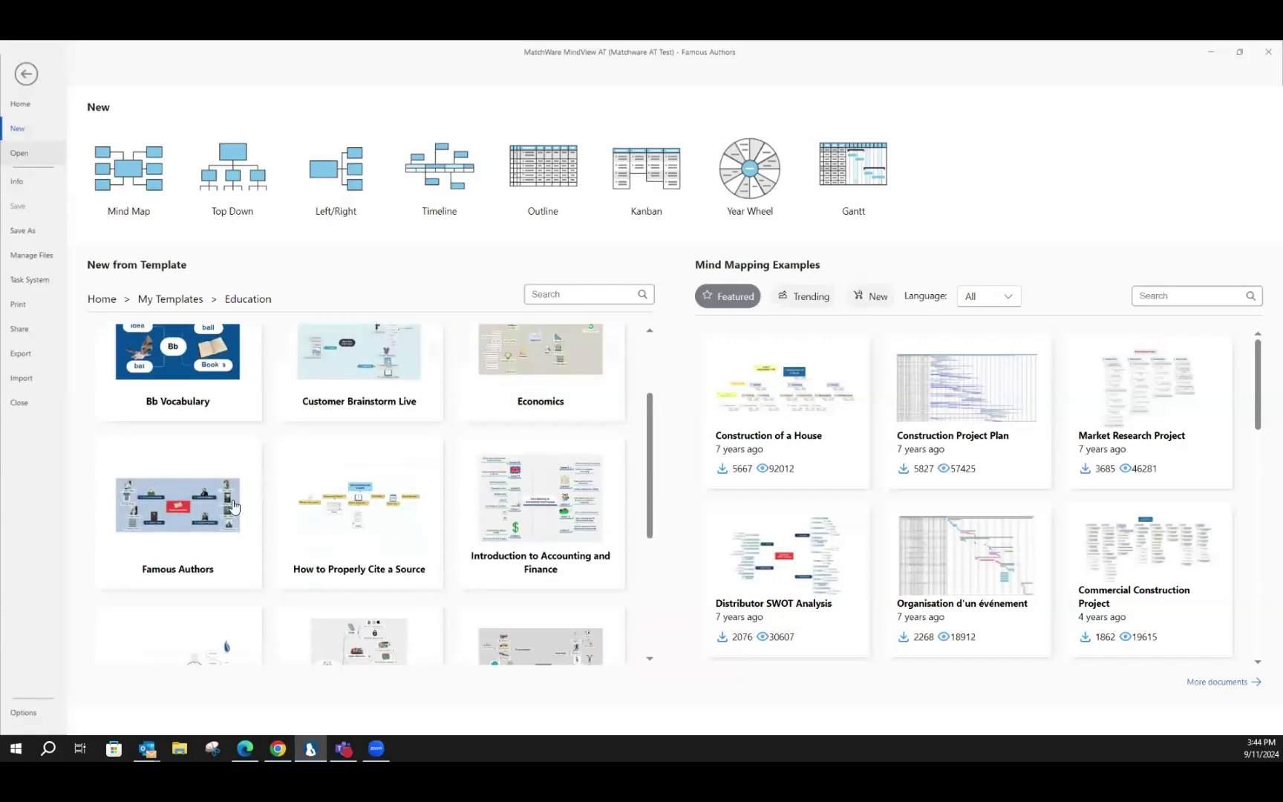
{"action": "left_click", "coordinate": [170, 509]}
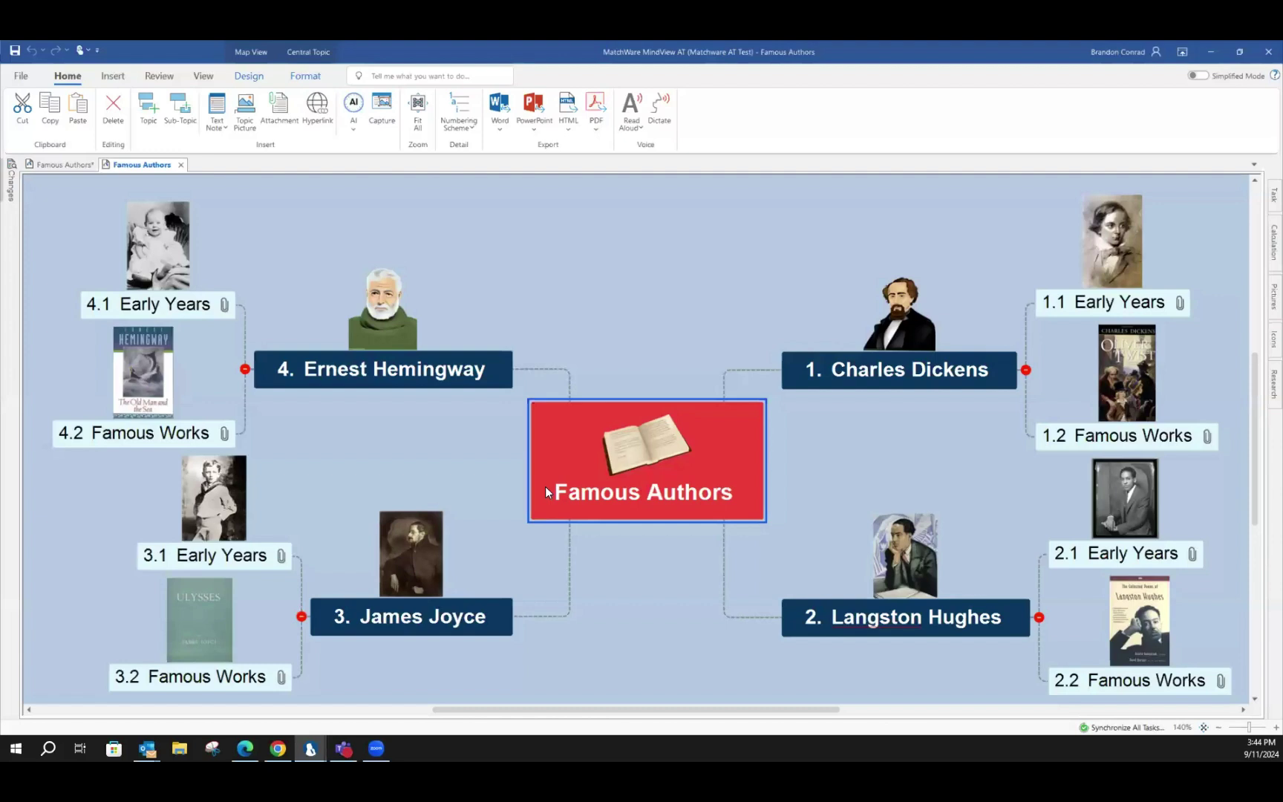
View and close the built-in picture library, and open the text note of Charles Dickens' Early Years sub-topic
{"action": "left_click", "coordinate": [1270, 297]}
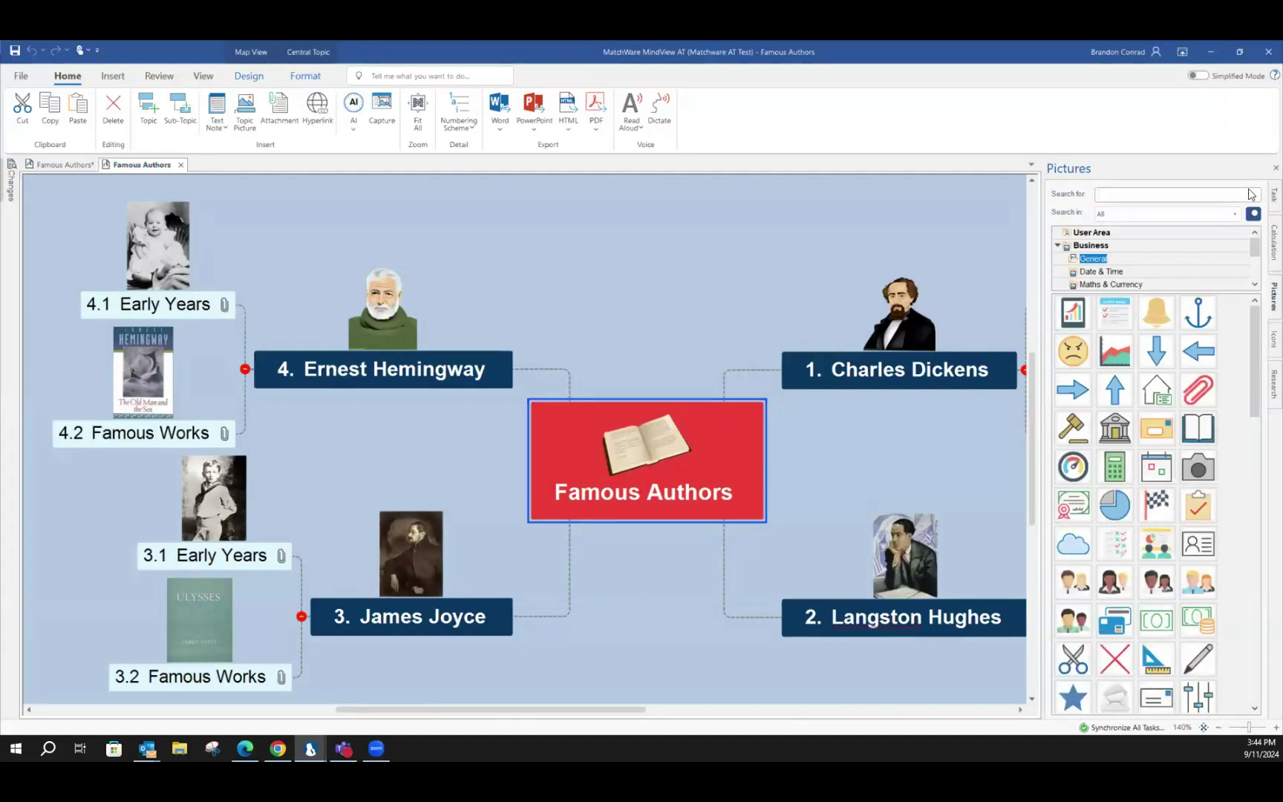
{"action": "left_click", "coordinate": [1276, 168]}
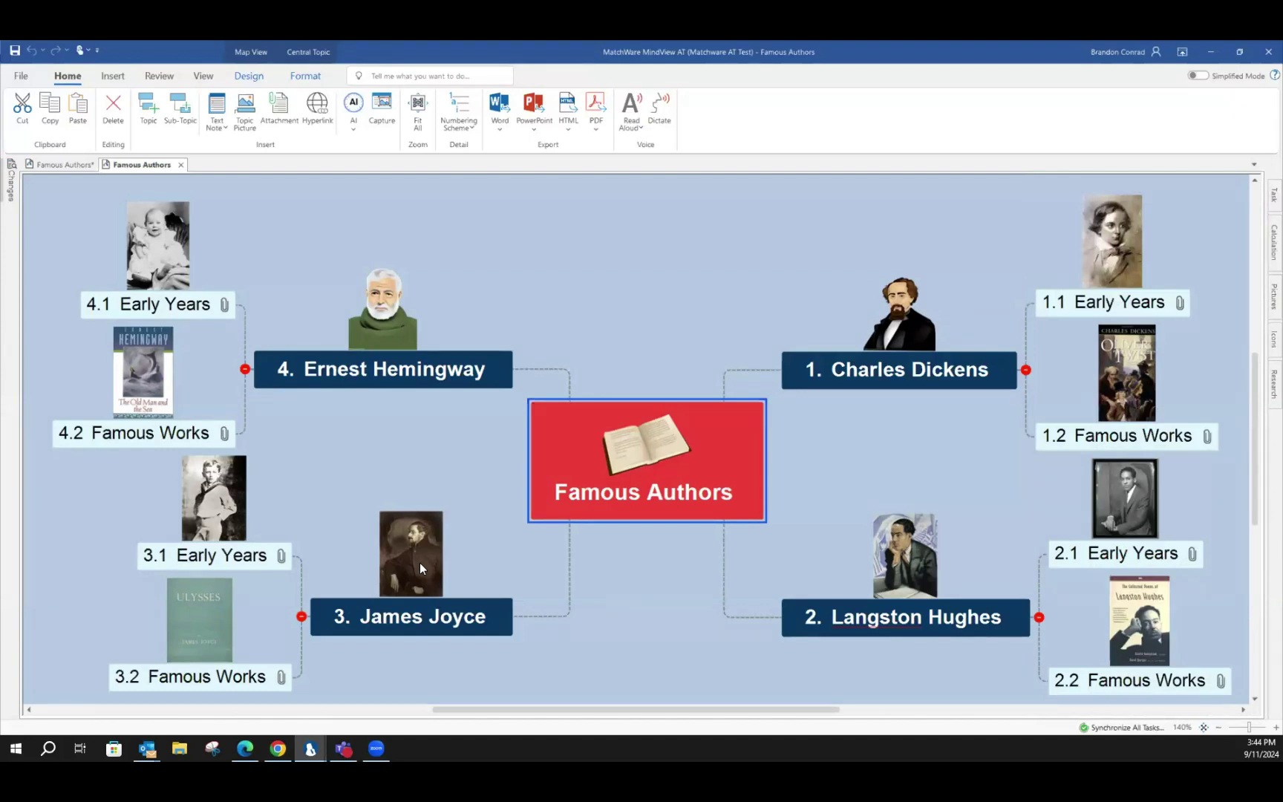
{"action": "left_click", "coordinate": [1181, 303]}
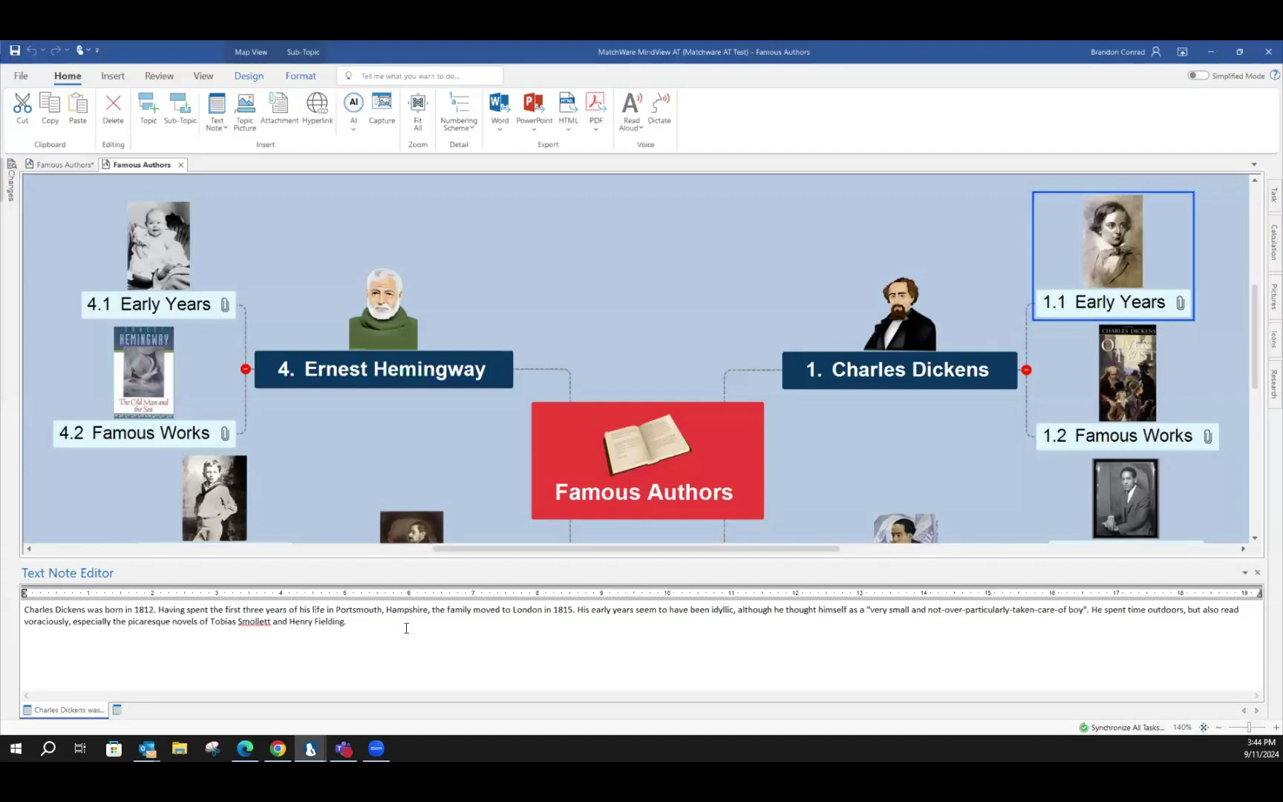
Add the quote "Please sir may I have some more" below the text in the note of Charles Dickens' Famous Works sub-topic
{"action": "left_click", "coordinate": [1077, 434]}
{"action": "left_click", "coordinate": [95, 658]}
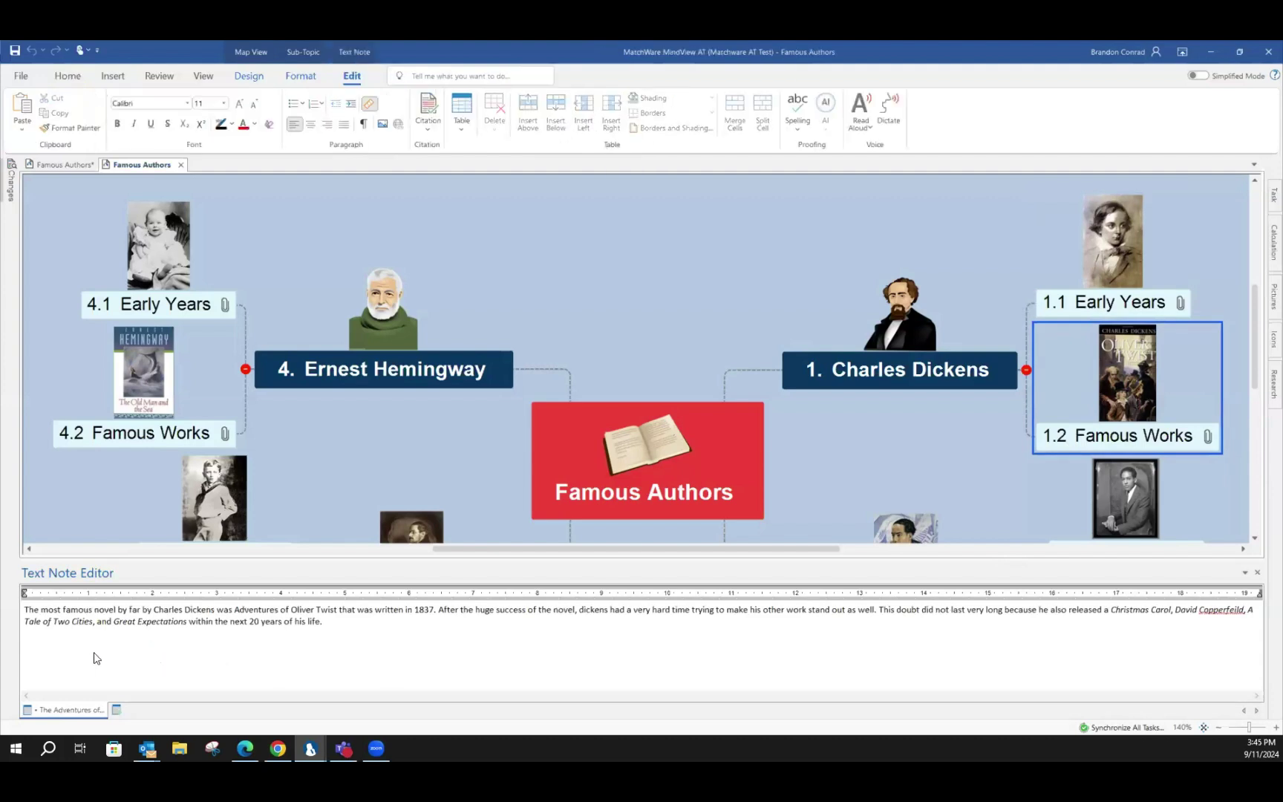
{"action": "type", "text": "\"Please si rmat I have some more\""}
{"action": "left_click", "coordinate": [64, 645]}
{"action": "key", "text": "BackSpace"}
{"action": "key", "text": "Right"}
{"action": "key", "text": "ctrl+Right"}
{"action": "key", "text": "Left"}
{"action": "key", "text": "BackSpace"}
{"action": "type", "text": "y"}
{"action": "left_click", "coordinate": [177, 643]}
Add a new citation source by searching WorldCat for "oliver twist" limited to Books and choosing the 1991 edition
{"action": "left_click", "coordinate": [428, 130]}
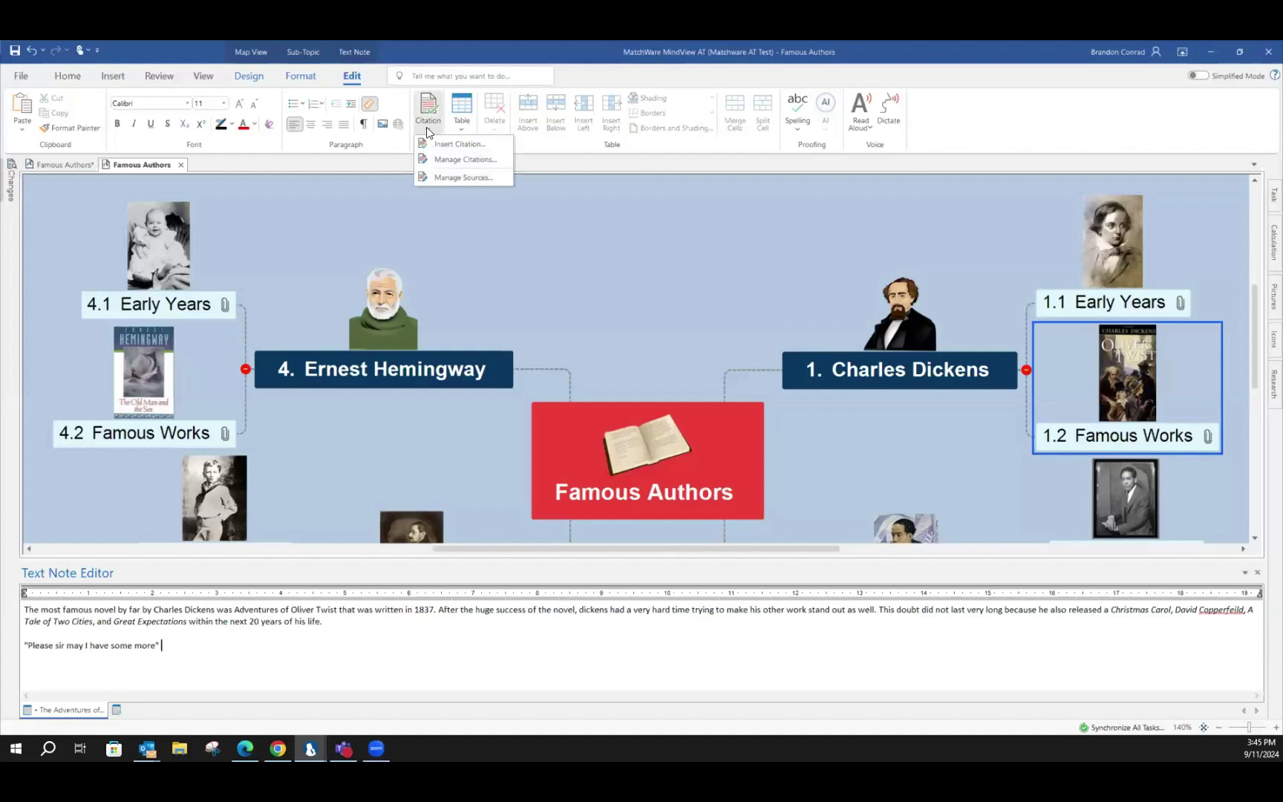
{"action": "left_click", "coordinate": [475, 146]}
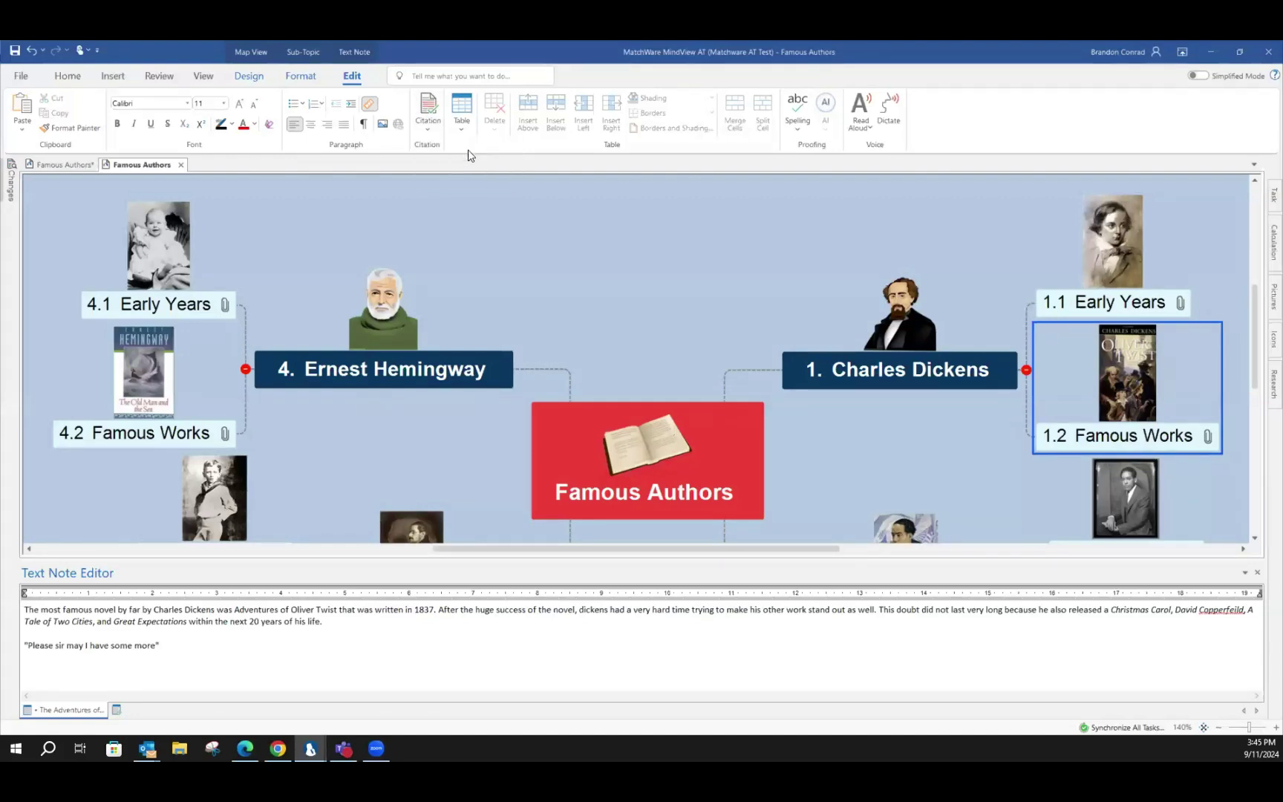
{"action": "left_click", "coordinate": [509, 468]}
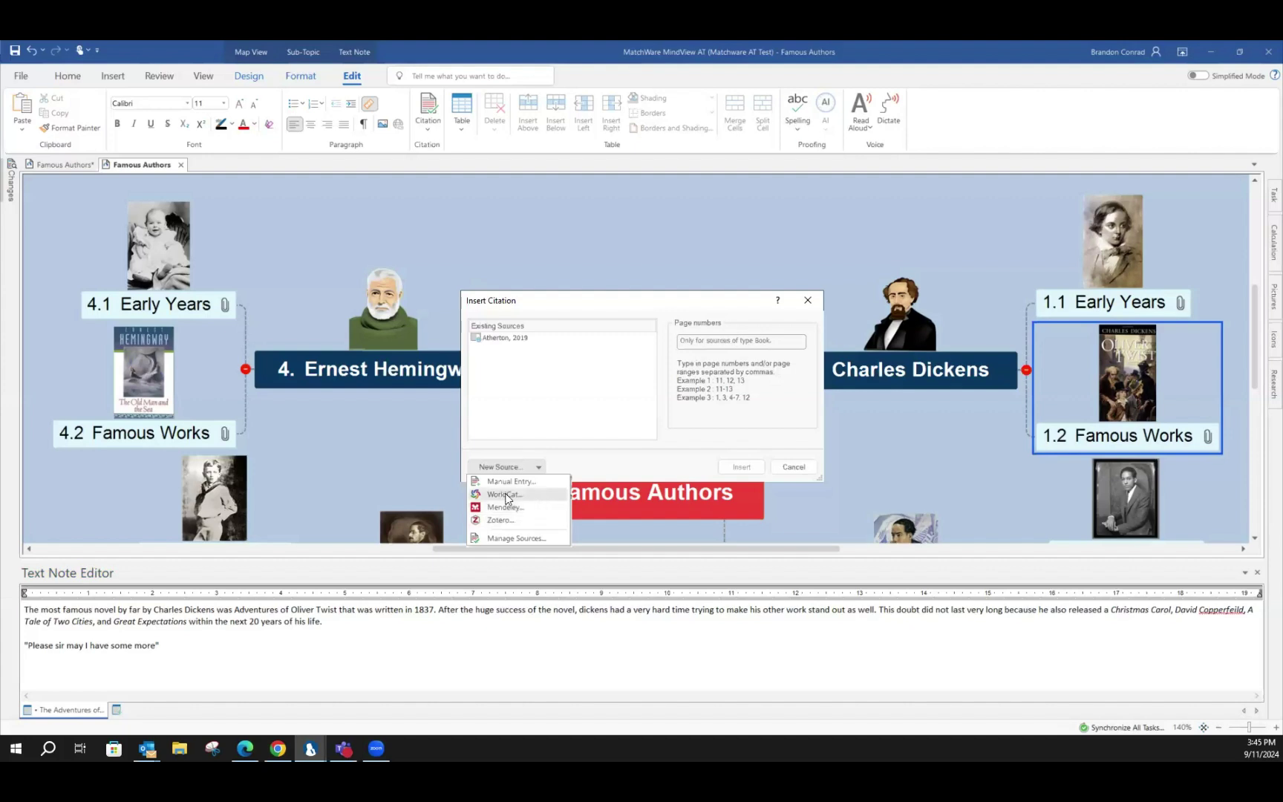
{"action": "left_click", "coordinate": [506, 493]}
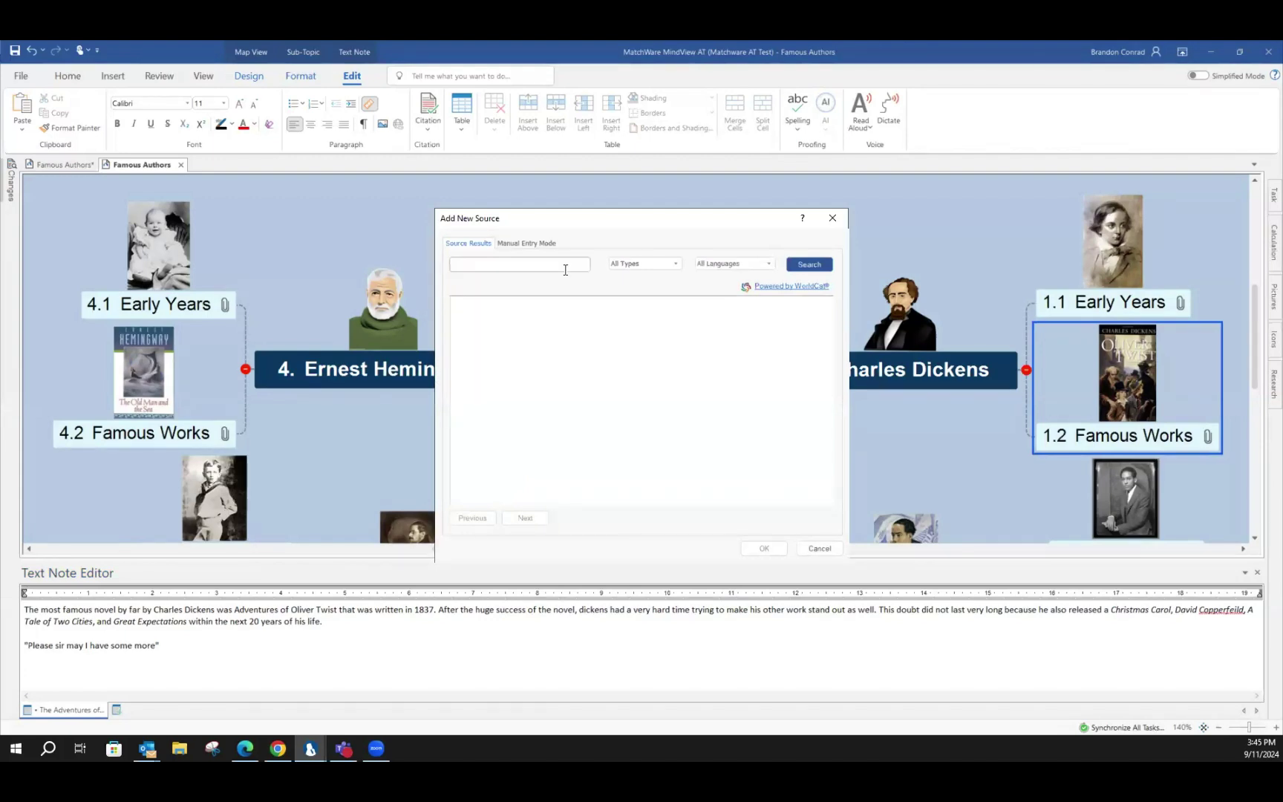
{"action": "type", "text": "oliver twist"}
{"action": "left_click", "coordinate": [646, 265]}
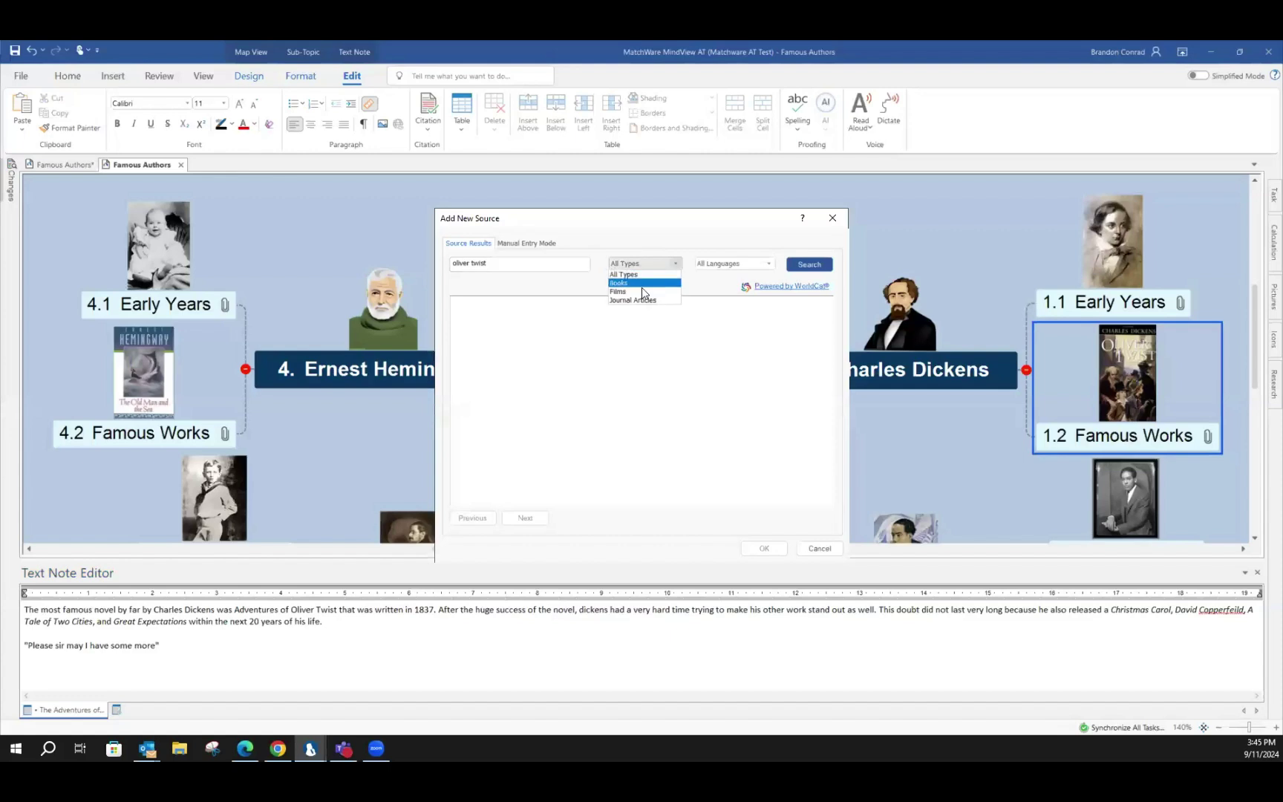
{"action": "left_click", "coordinate": [644, 285]}
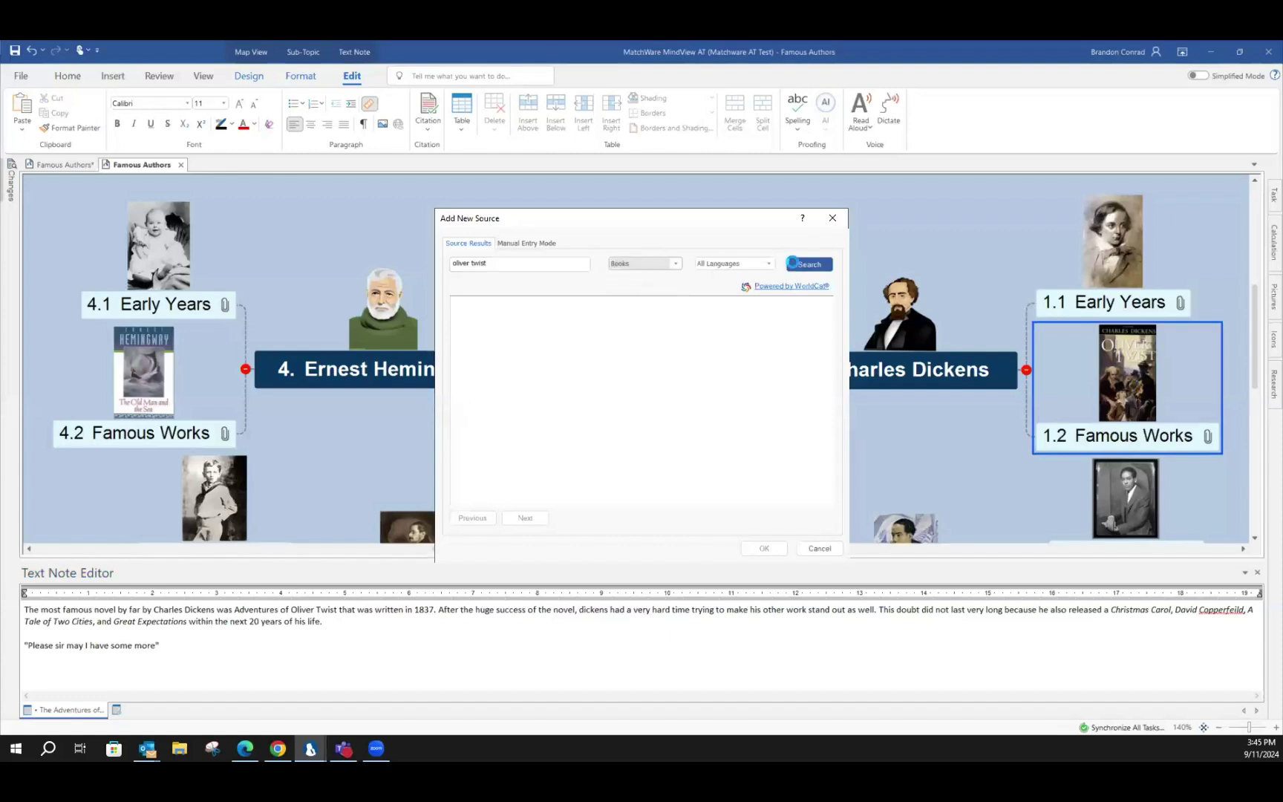
{"action": "left_click", "coordinate": [798, 264]}
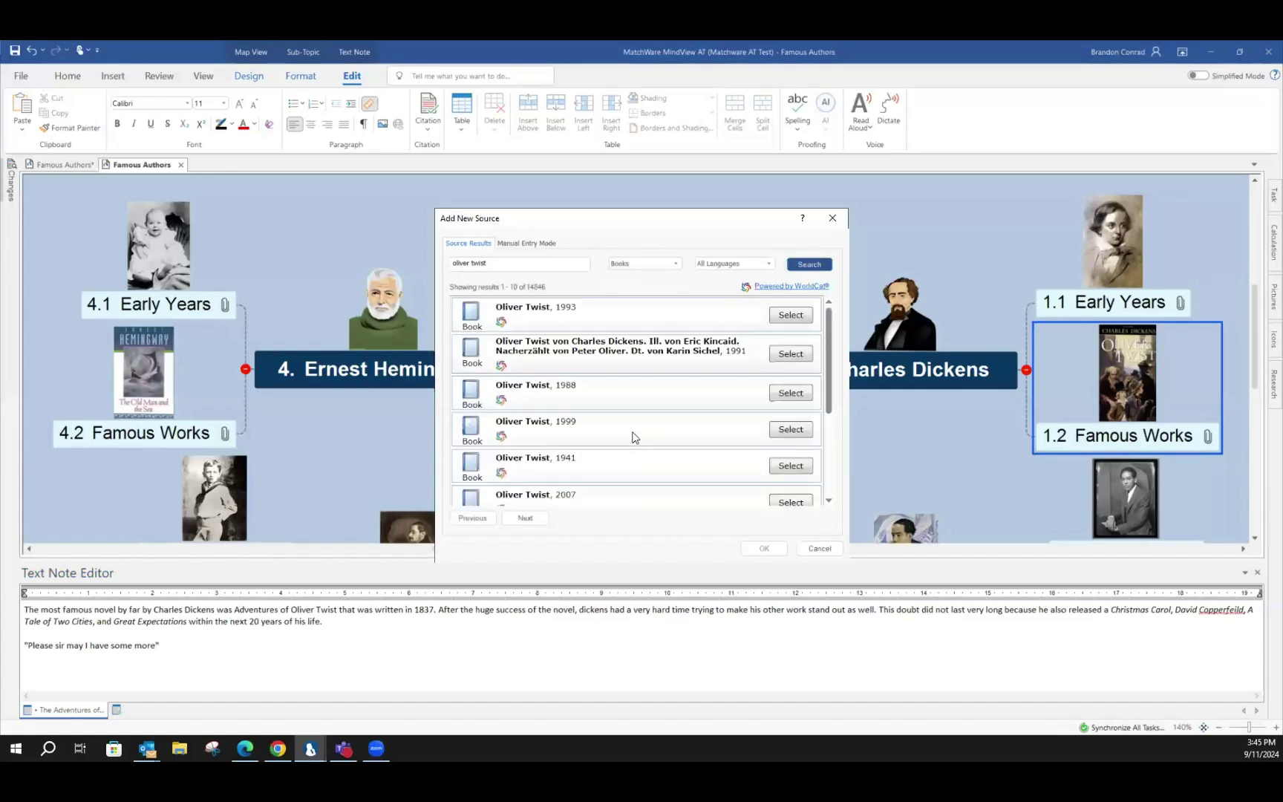
{"action": "left_click", "coordinate": [791, 354]}
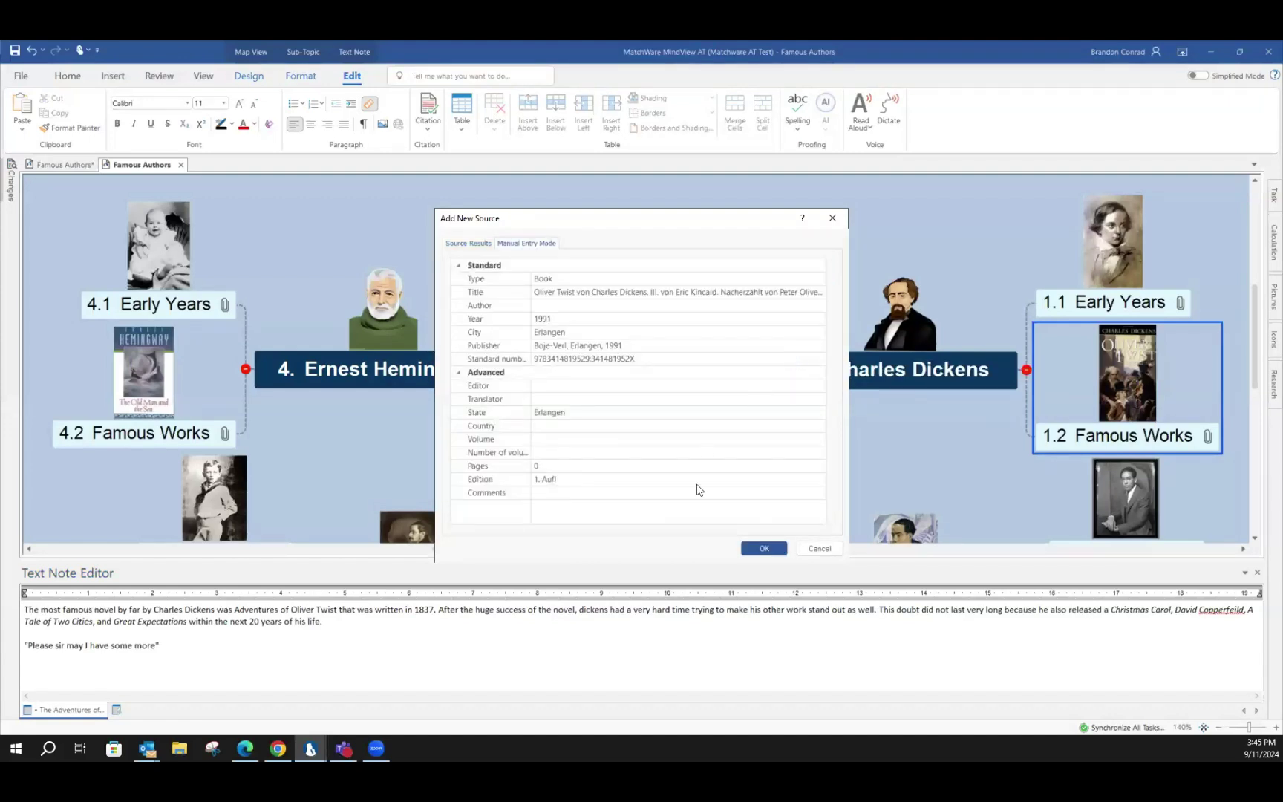
{"action": "left_click", "coordinate": [756, 549]}
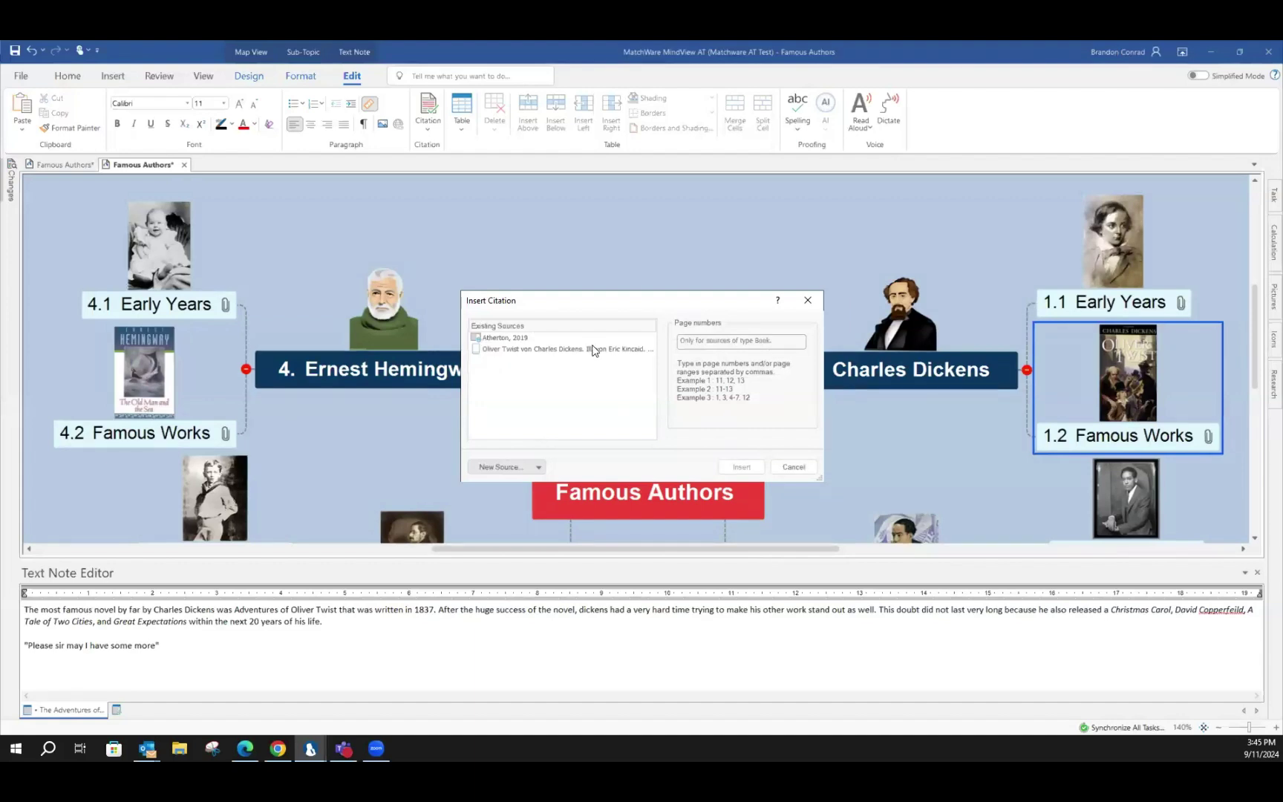
Insert the Oliver Twist citation with page number 22 after the quote, and close the text note editor
{"action": "left_click", "coordinate": [594, 349]}
{"action": "left_click", "coordinate": [692, 342]}
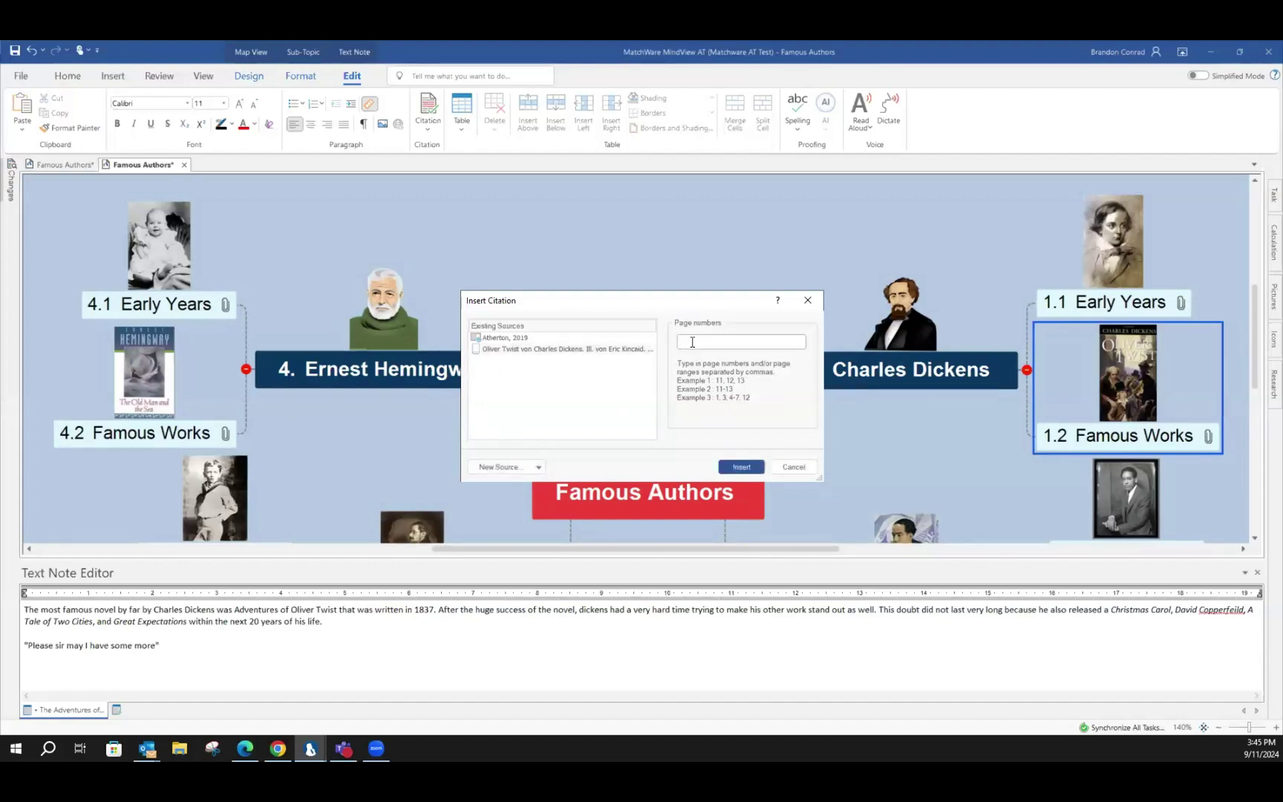
{"action": "type", "text": "22"}
{"action": "left_click", "coordinate": [740, 468]}
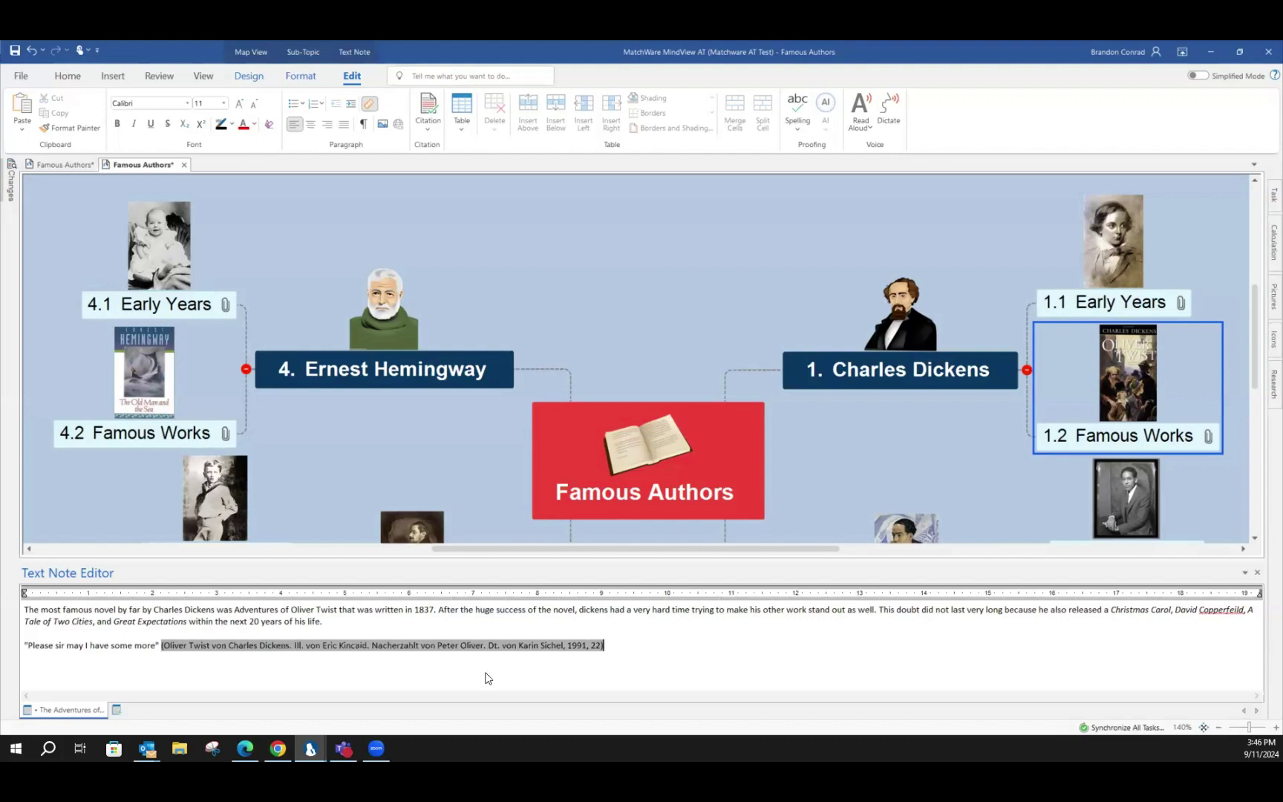
{"action": "left_click", "coordinate": [1257, 574]}
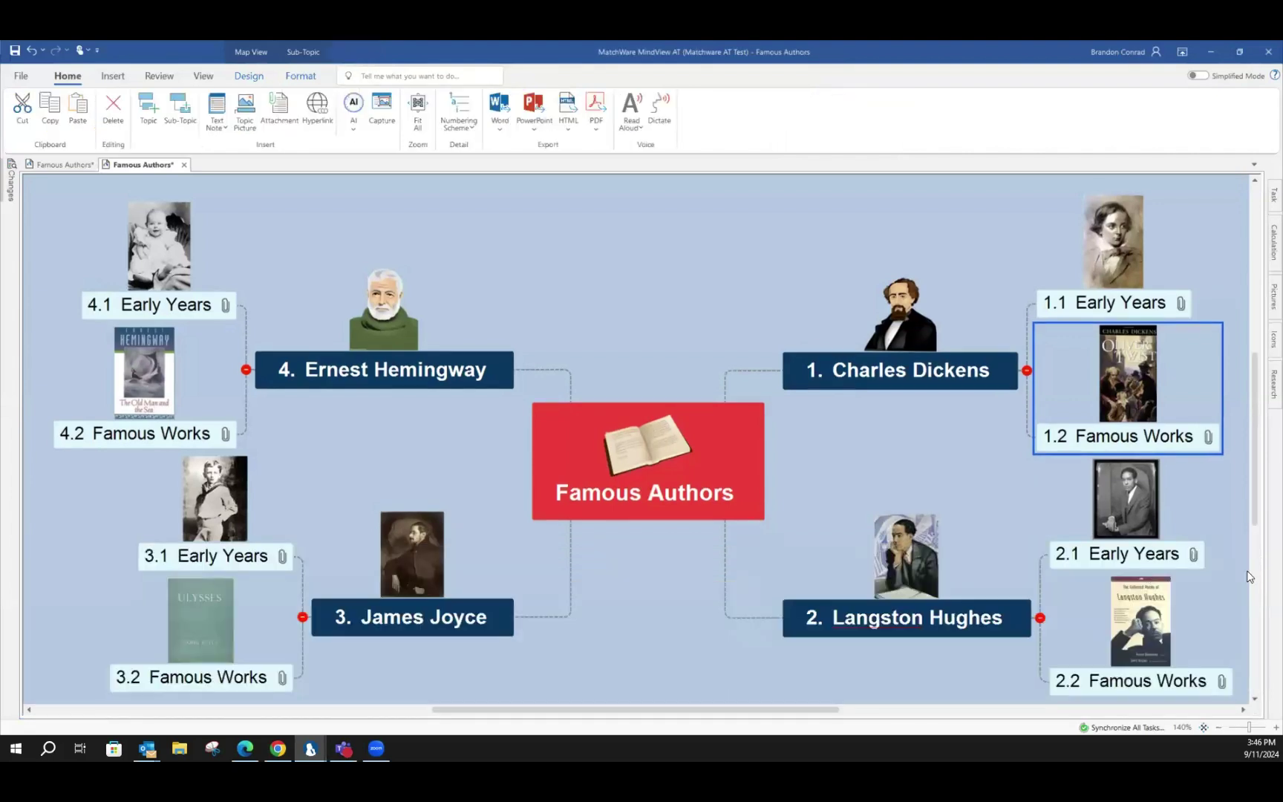
{"action": "left_click", "coordinate": [636, 321]}
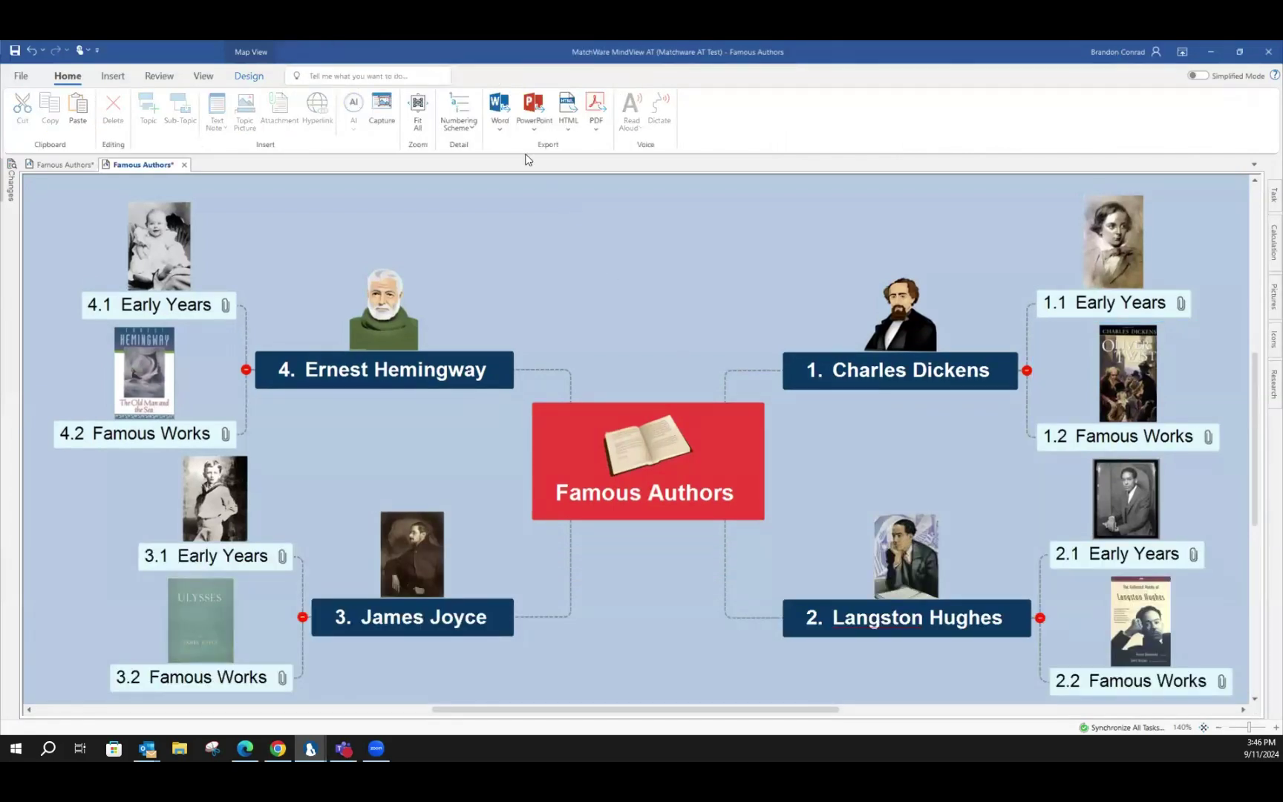
Set up a custom Word export in APA Style (7th Ed.), excluding the map image and topic pictures
{"action": "left_click", "coordinate": [501, 130]}
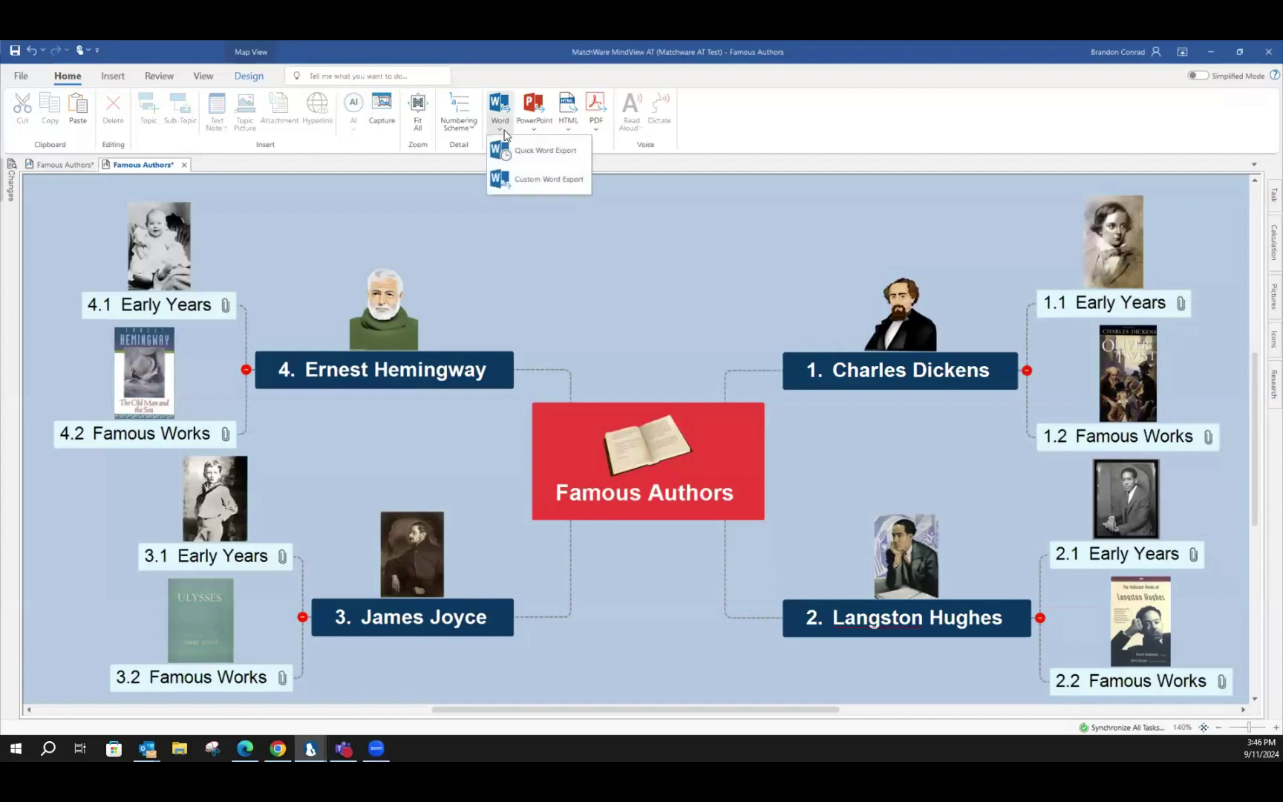
{"action": "left_click", "coordinate": [552, 181]}
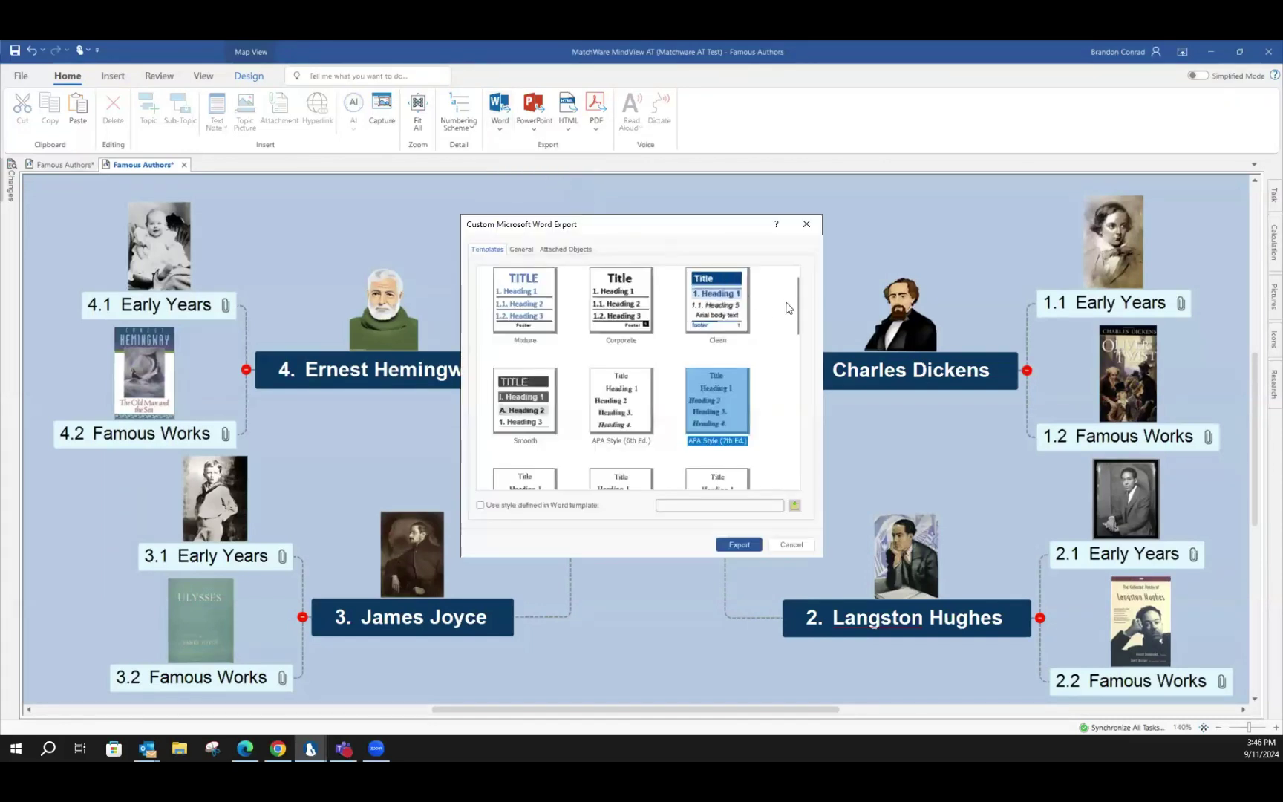
{"action": "left_click_drag", "start_coordinate": [794, 294], "coordinate": [794, 316]}
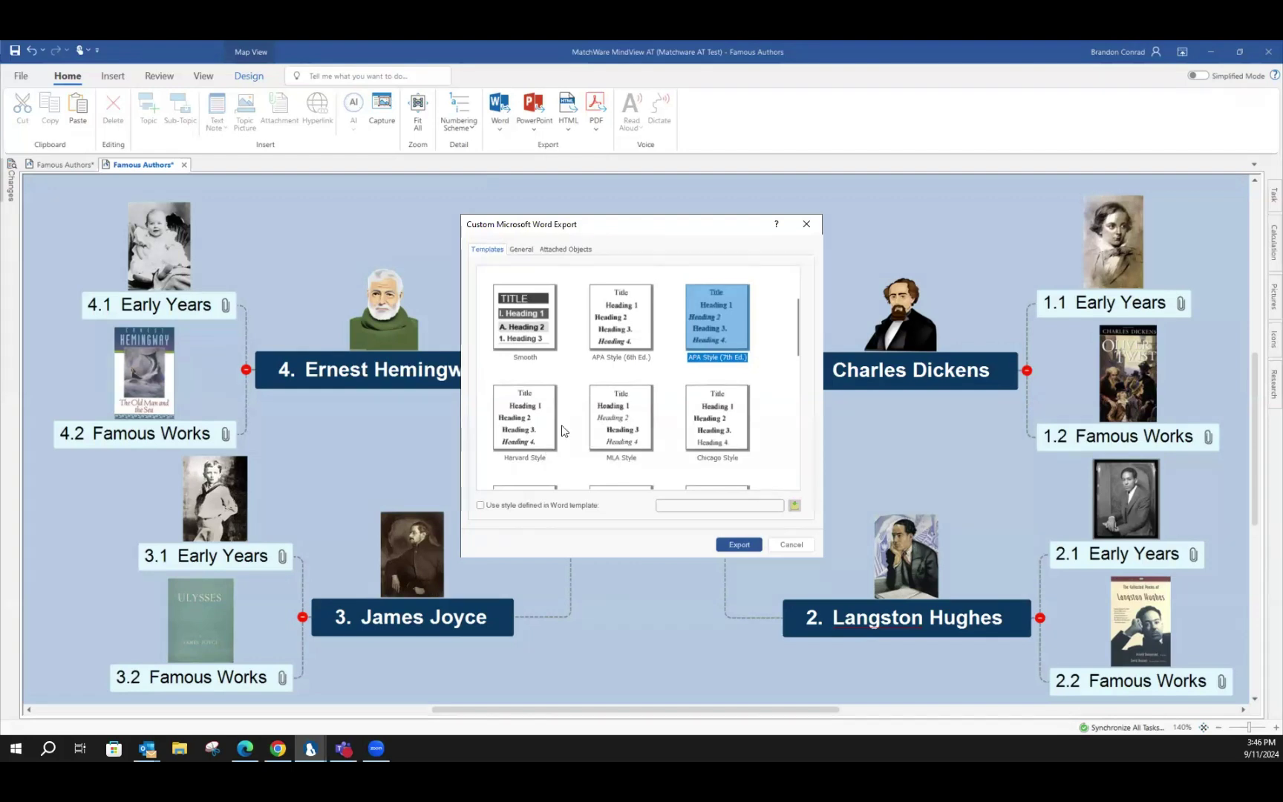
{"action": "left_click", "coordinate": [521, 249]}
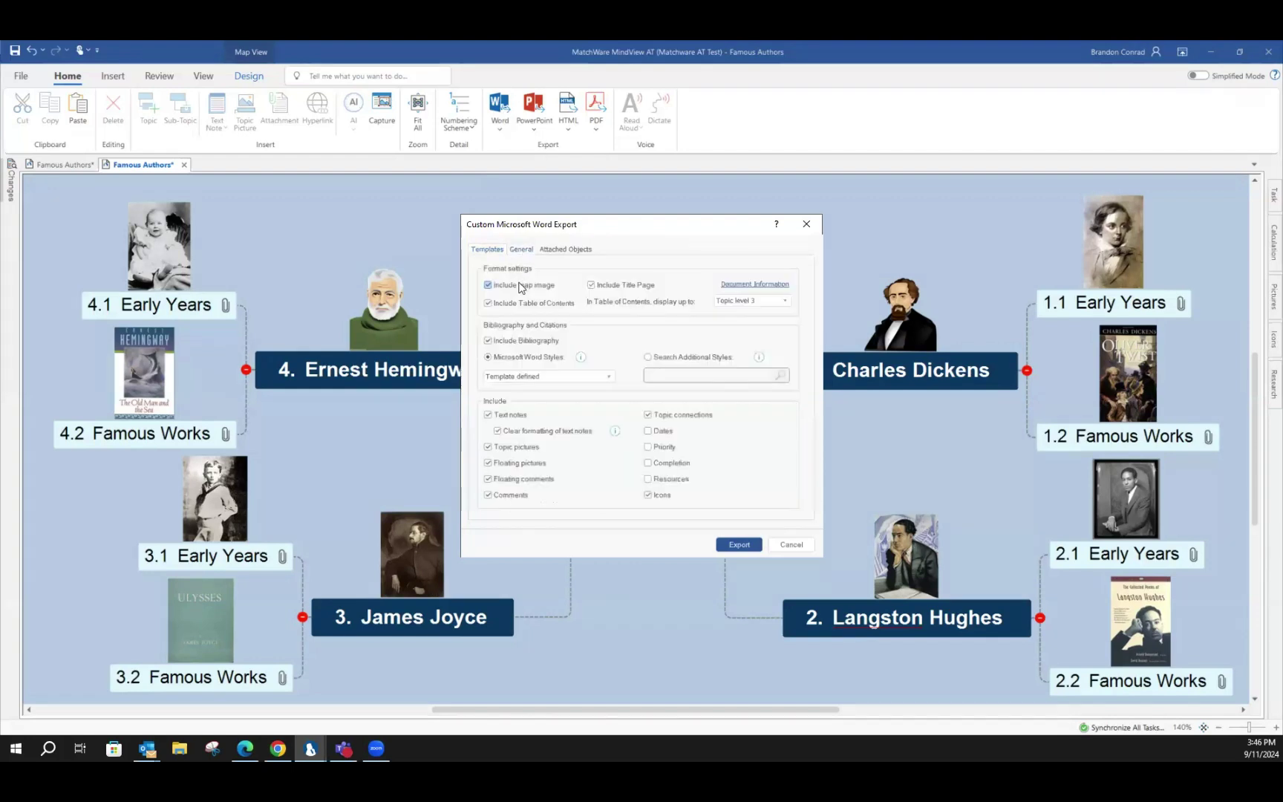
{"action": "left_click", "coordinate": [522, 286]}
{"action": "left_click", "coordinate": [507, 448]}
Export the map as Famous Authors.docx in the Webinars folder, replacing the existing file, and update the document's fields in Word
{"action": "left_click", "coordinate": [740, 546]}
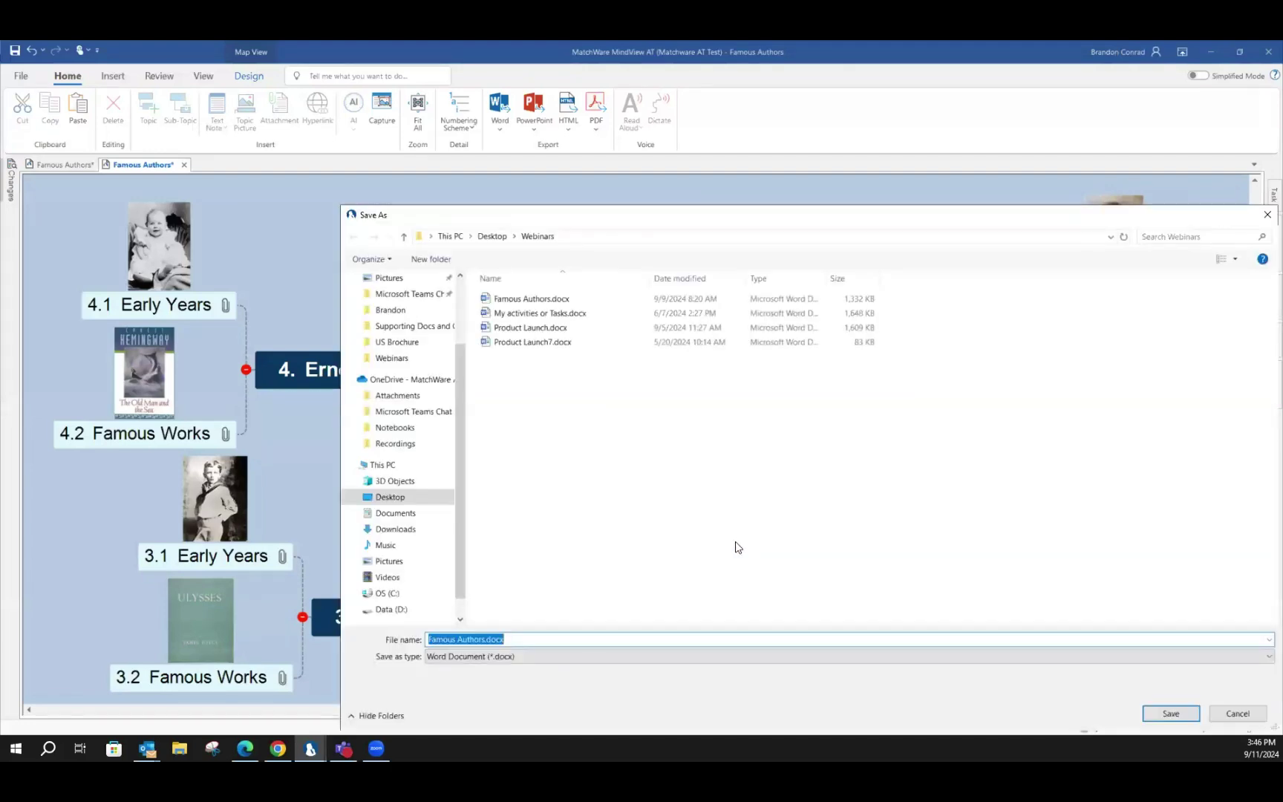
{"action": "left_click", "coordinate": [1169, 714]}
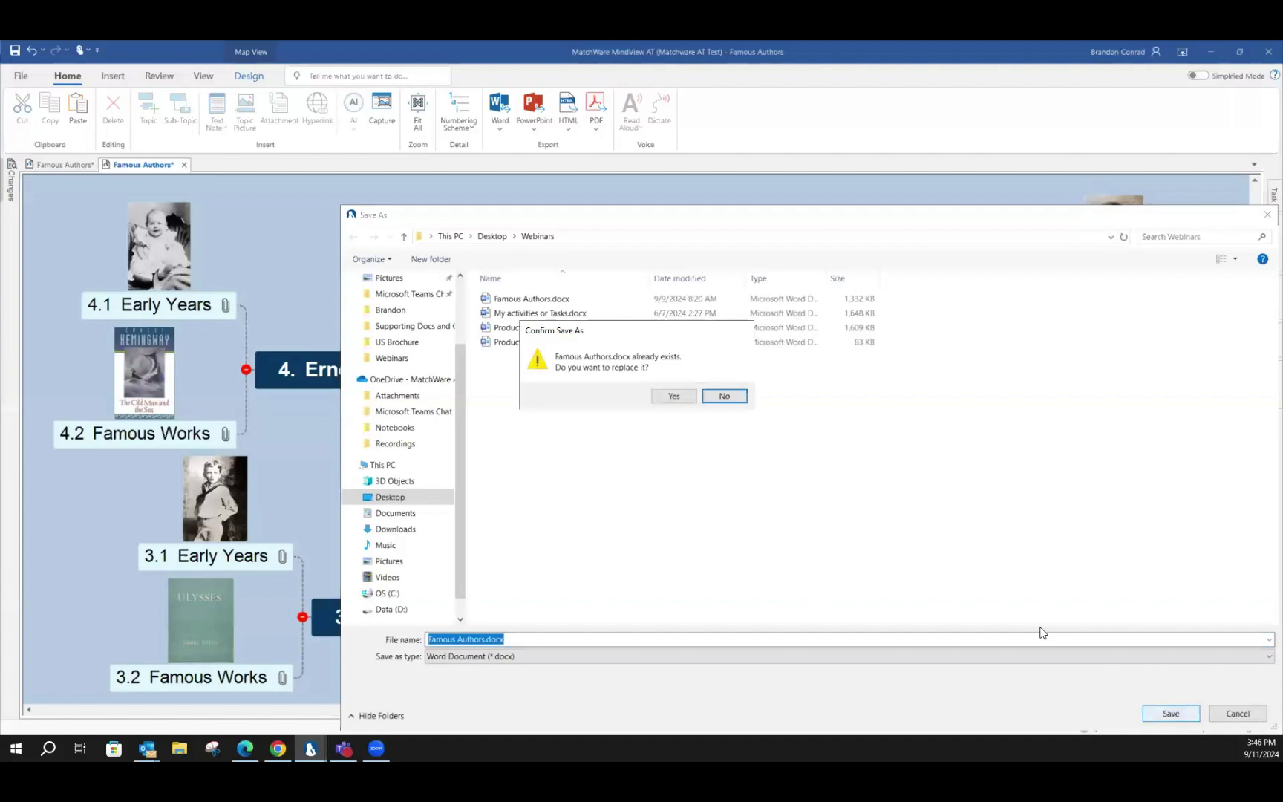
{"action": "left_click", "coordinate": [674, 398]}
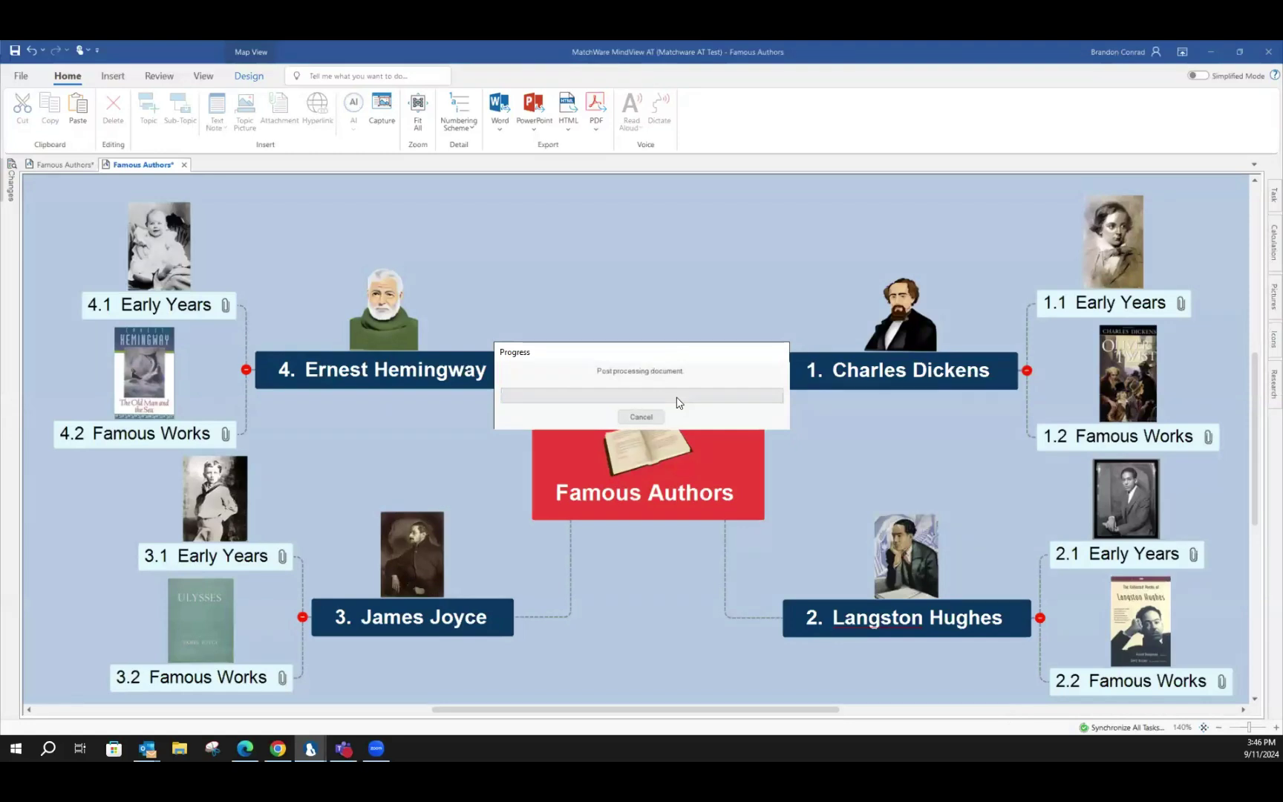
{"action": "left_click", "coordinate": [642, 412]}
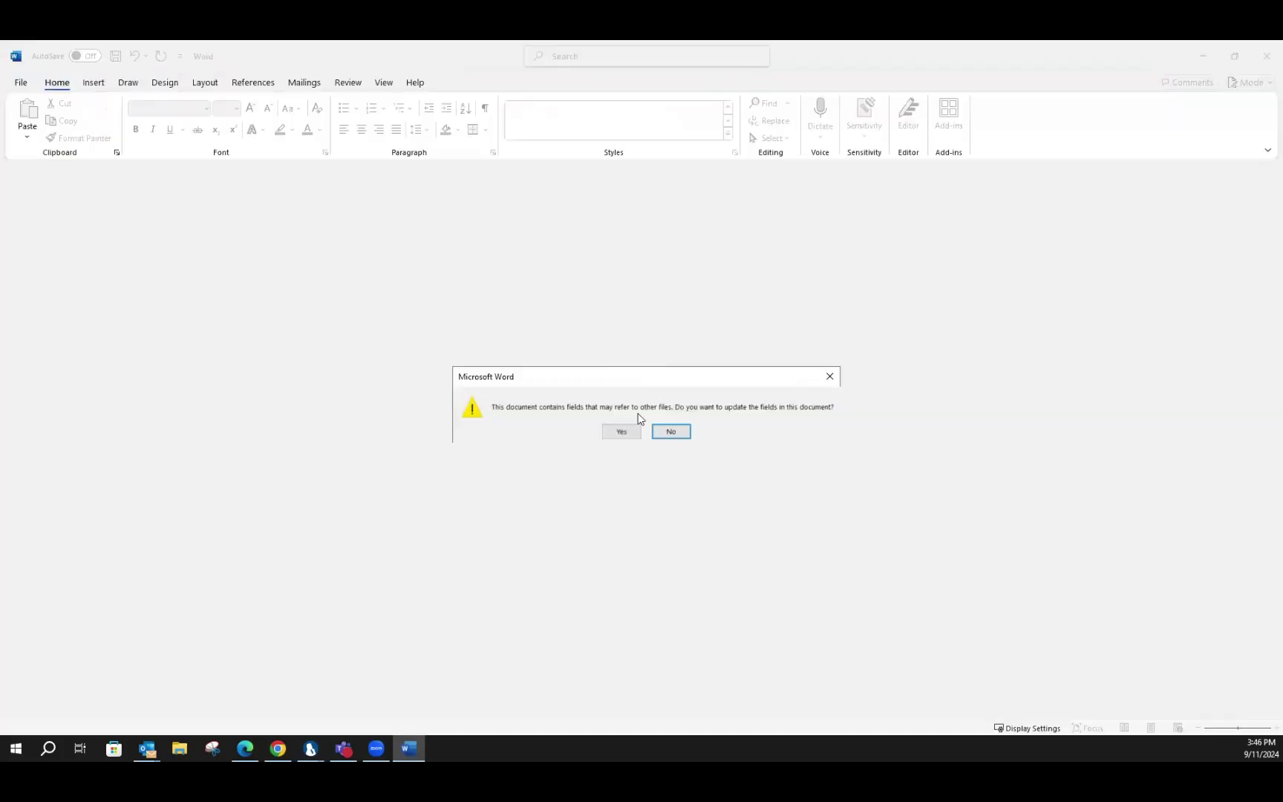
{"action": "left_click", "coordinate": [630, 432]}
{"action": "left_click", "coordinate": [654, 413]}
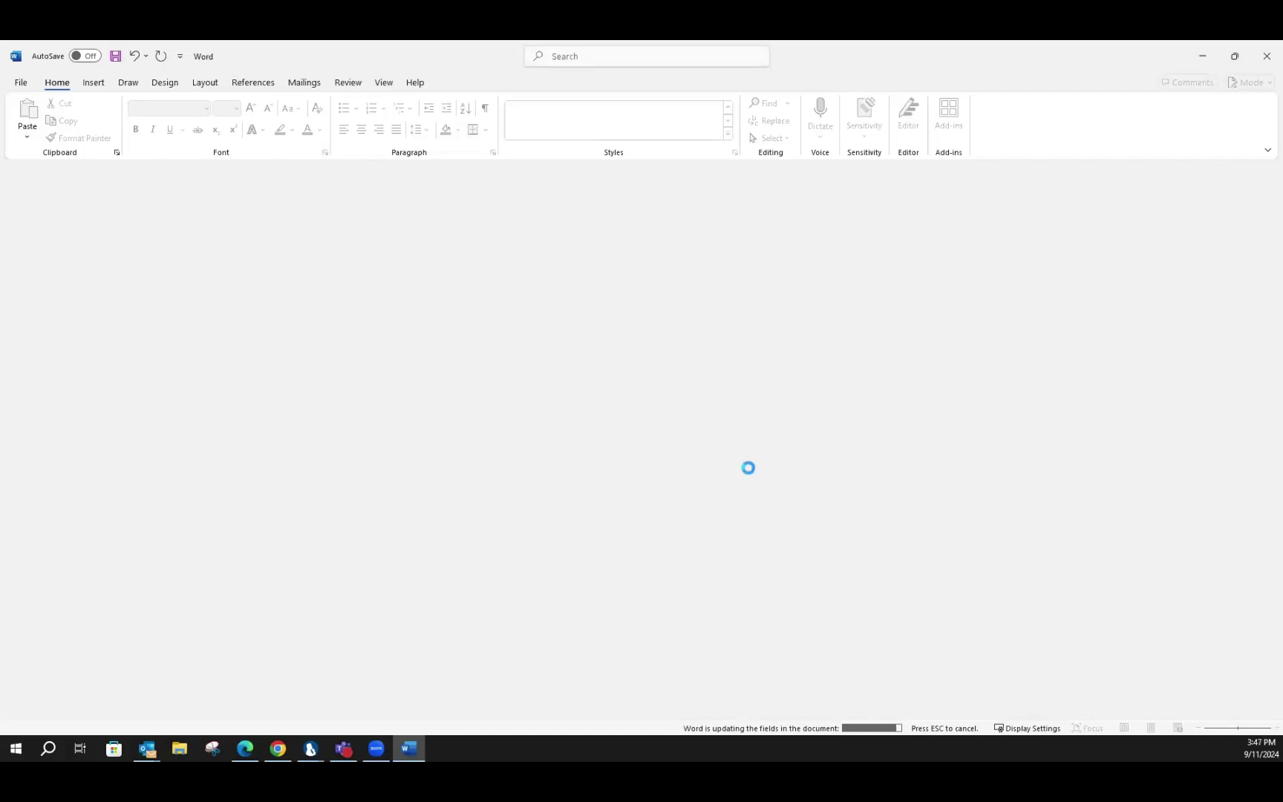
{"action": "left_click", "coordinate": [644, 416]}
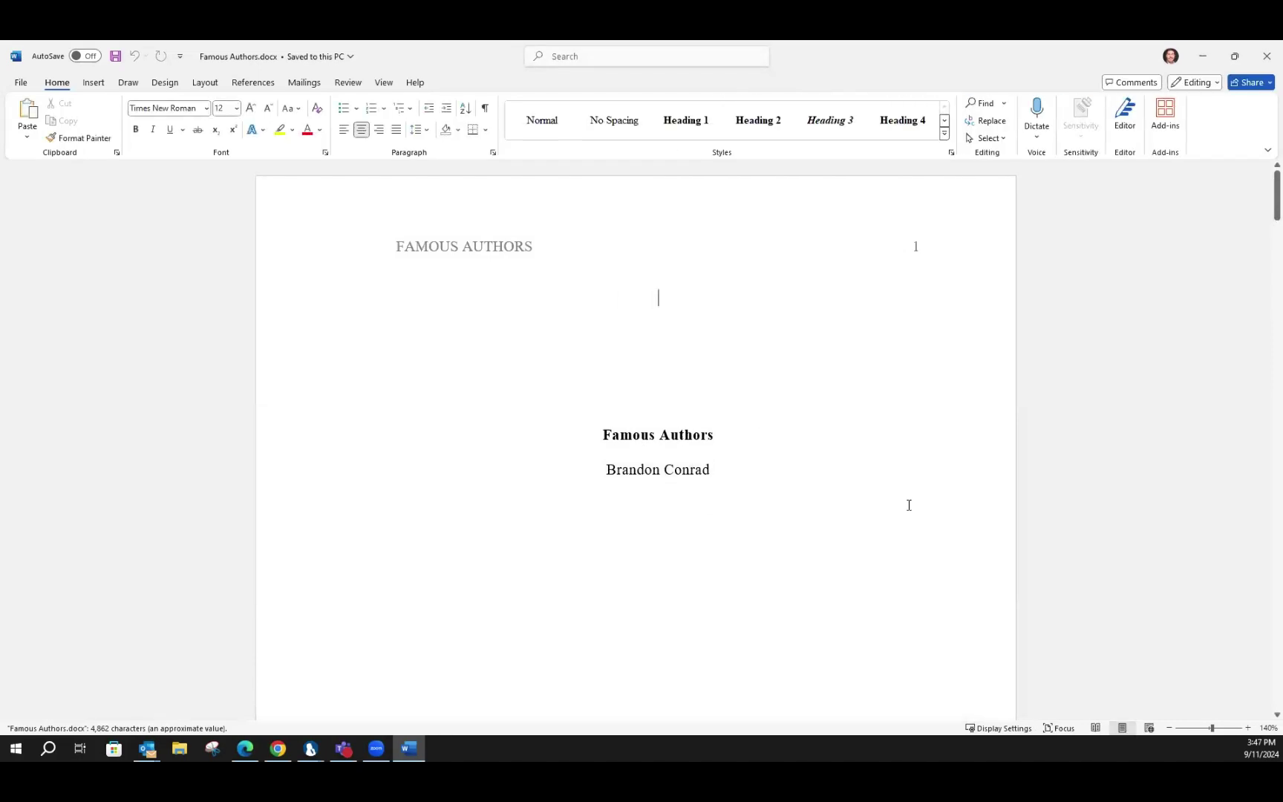
Review the exported title page and table of contents, and follow the Charles Dickens entry to its section
{"action": "scroll", "coordinate": [524, 458], "scroll_direction": "down", "scroll_amount": 6}
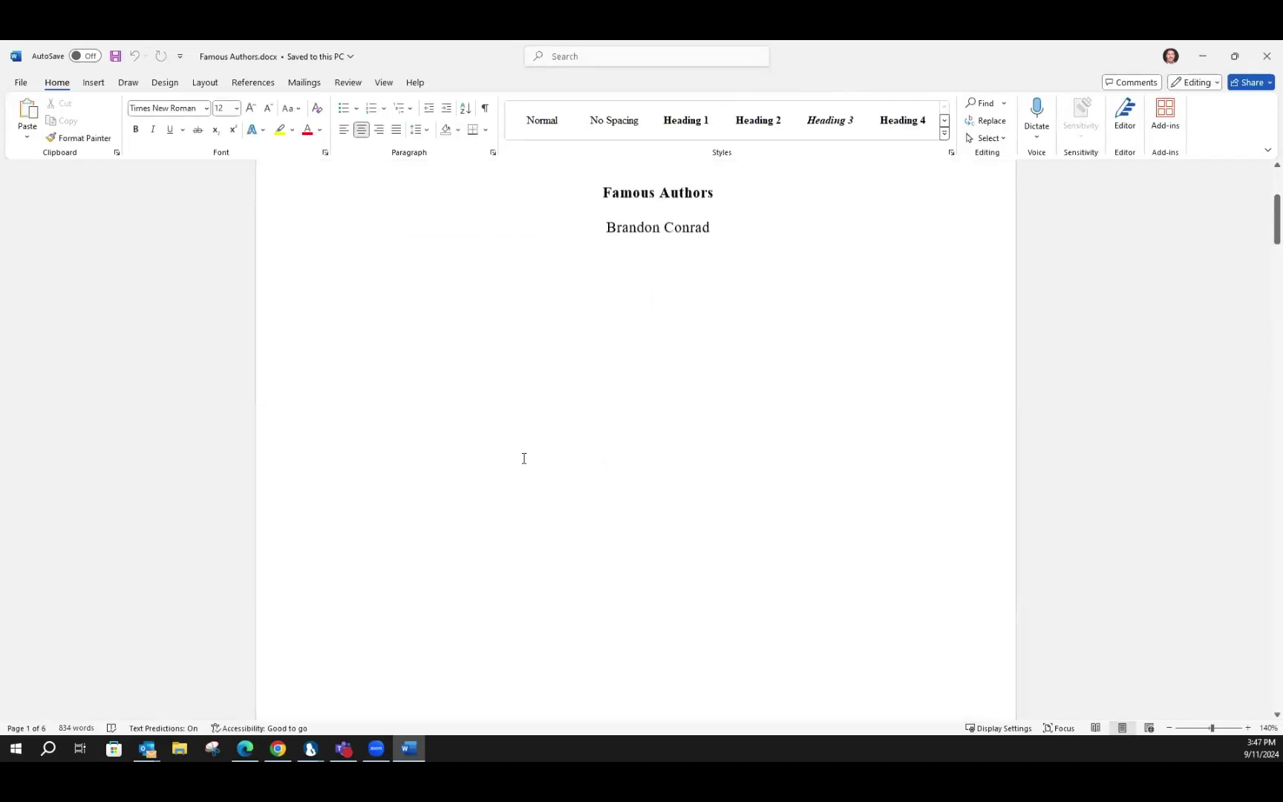
{"action": "scroll", "coordinate": [525, 458], "scroll_direction": "down", "scroll_amount": 6}
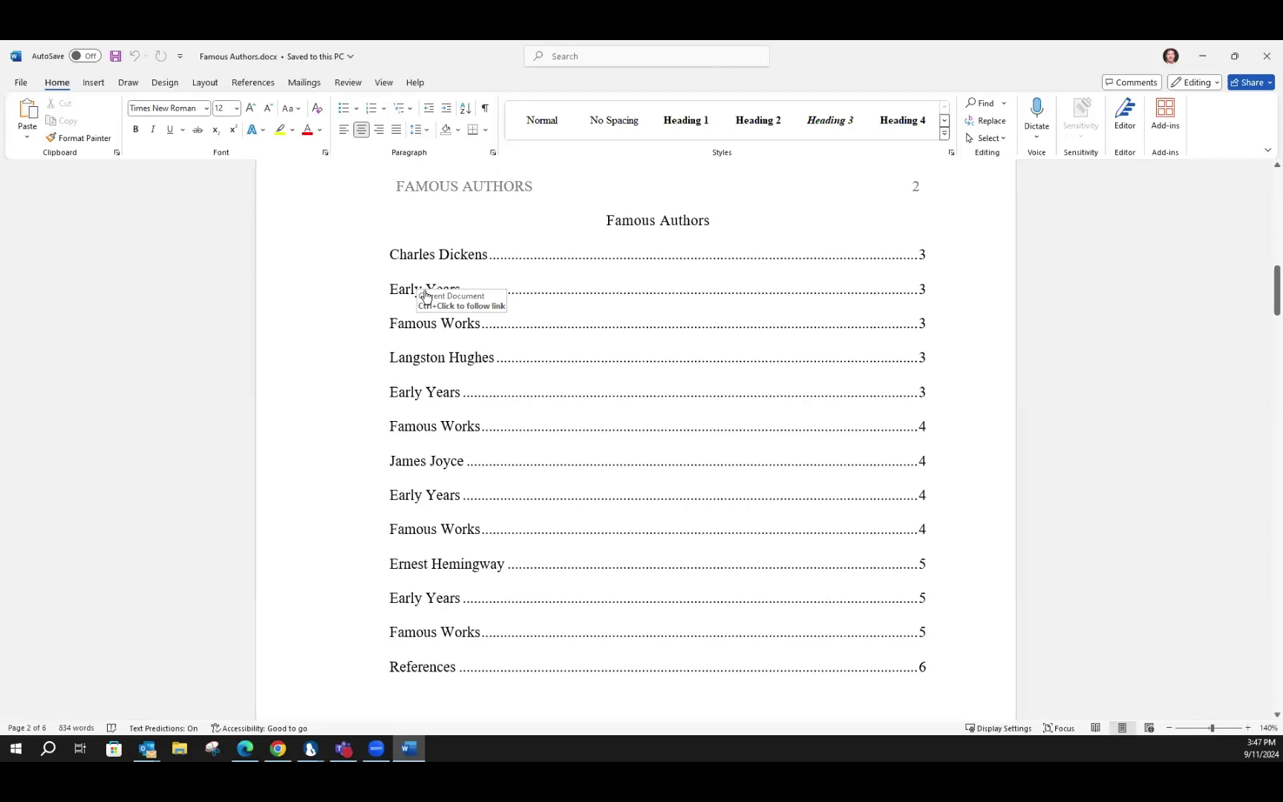
{"action": "left_click", "coordinate": [463, 256], "text": "ctrl"}
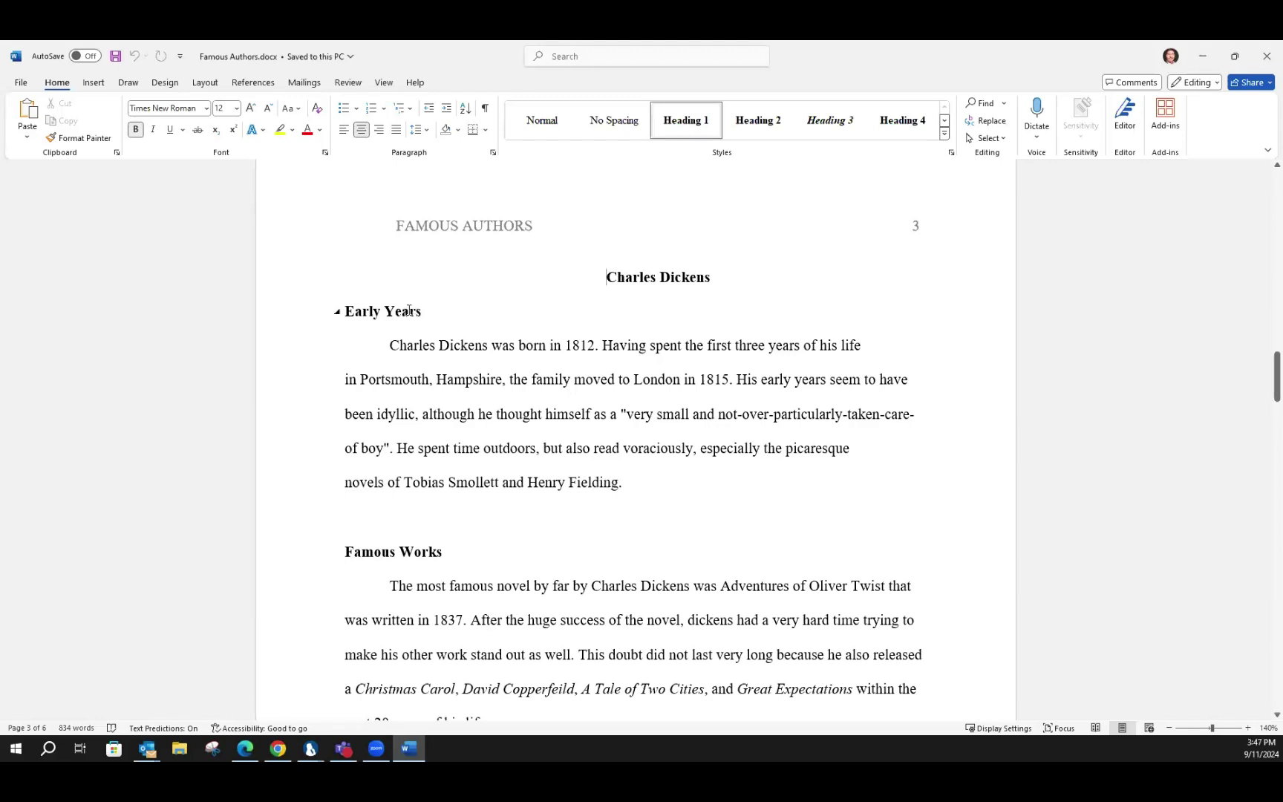
{"action": "left_click_drag", "start_coordinate": [394, 346], "coordinate": [567, 378]}
{"action": "left_click", "coordinate": [644, 448]}
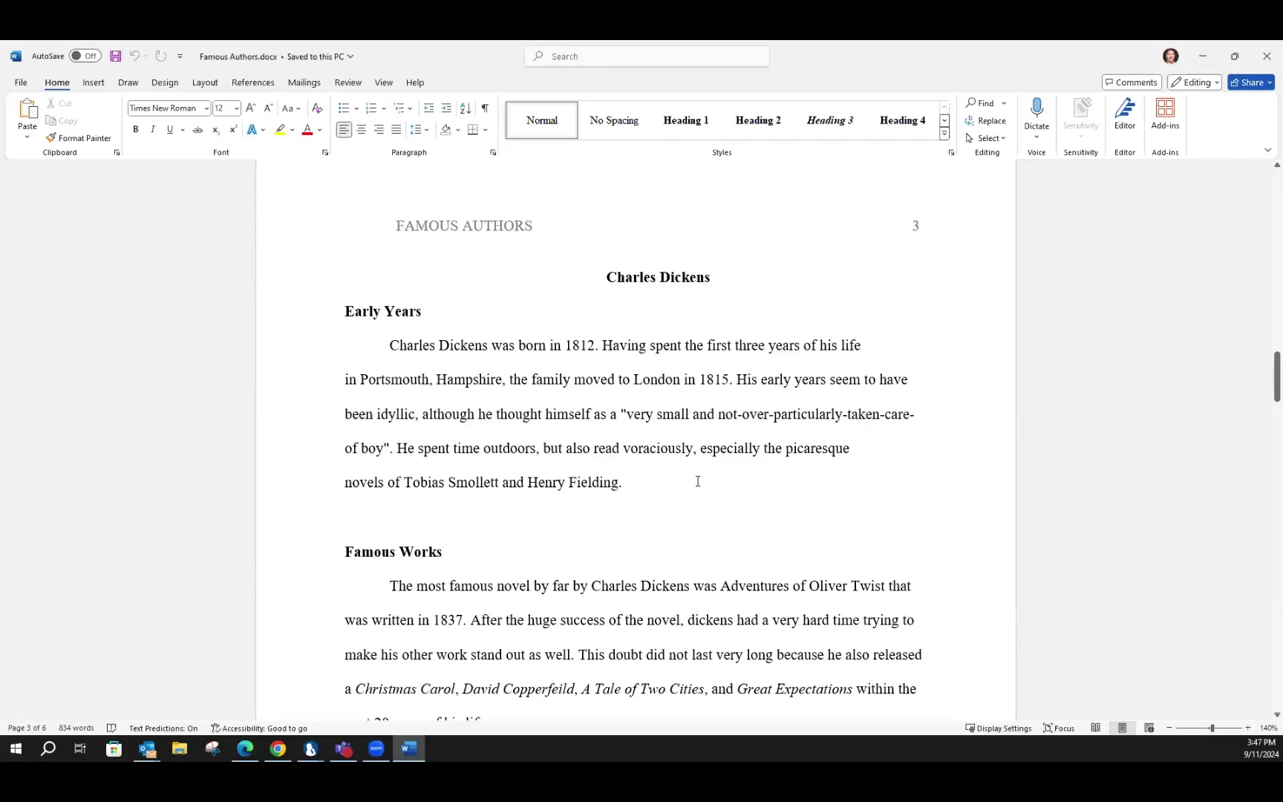
Examine the quote's in-text citation under Charles Dickens' Famous Works and the source entries on the References page
{"action": "scroll", "coordinate": [698, 481], "scroll_direction": "down", "scroll_amount": 5}
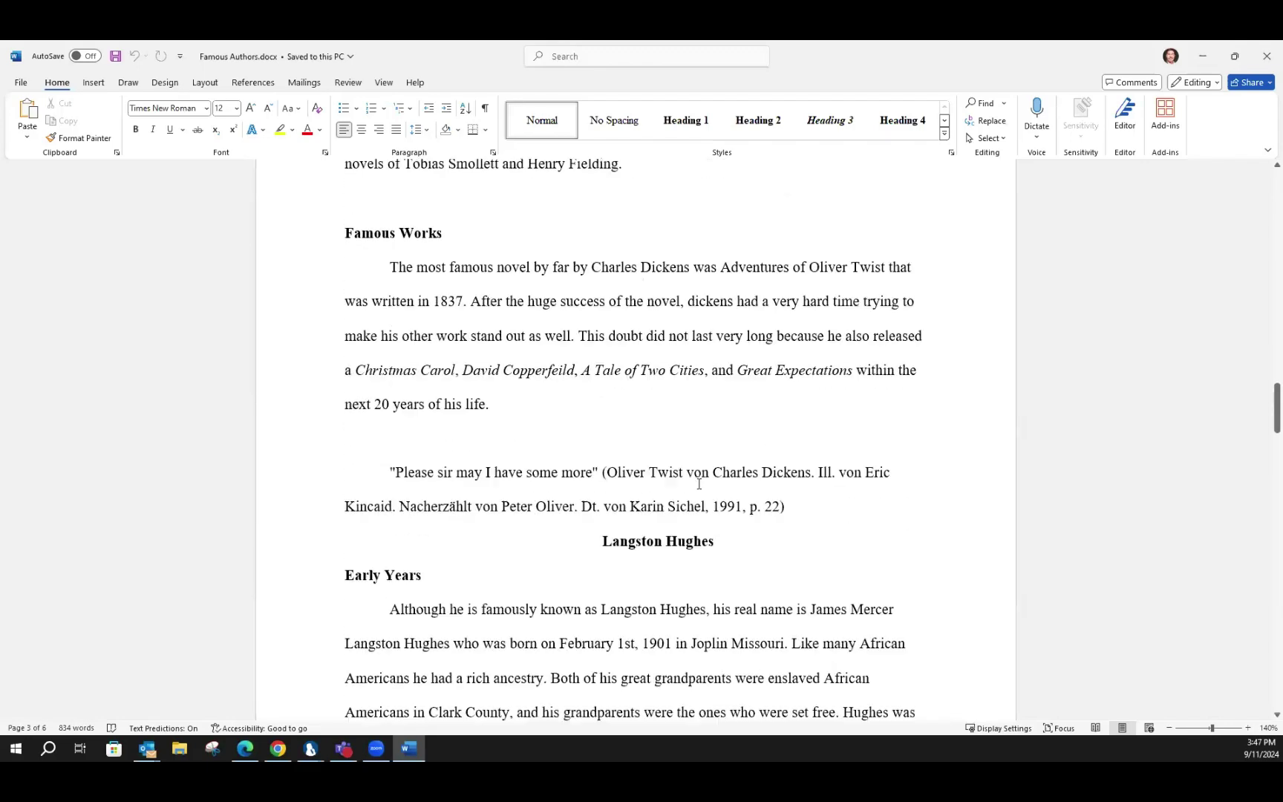
{"action": "left_click", "coordinate": [710, 470]}
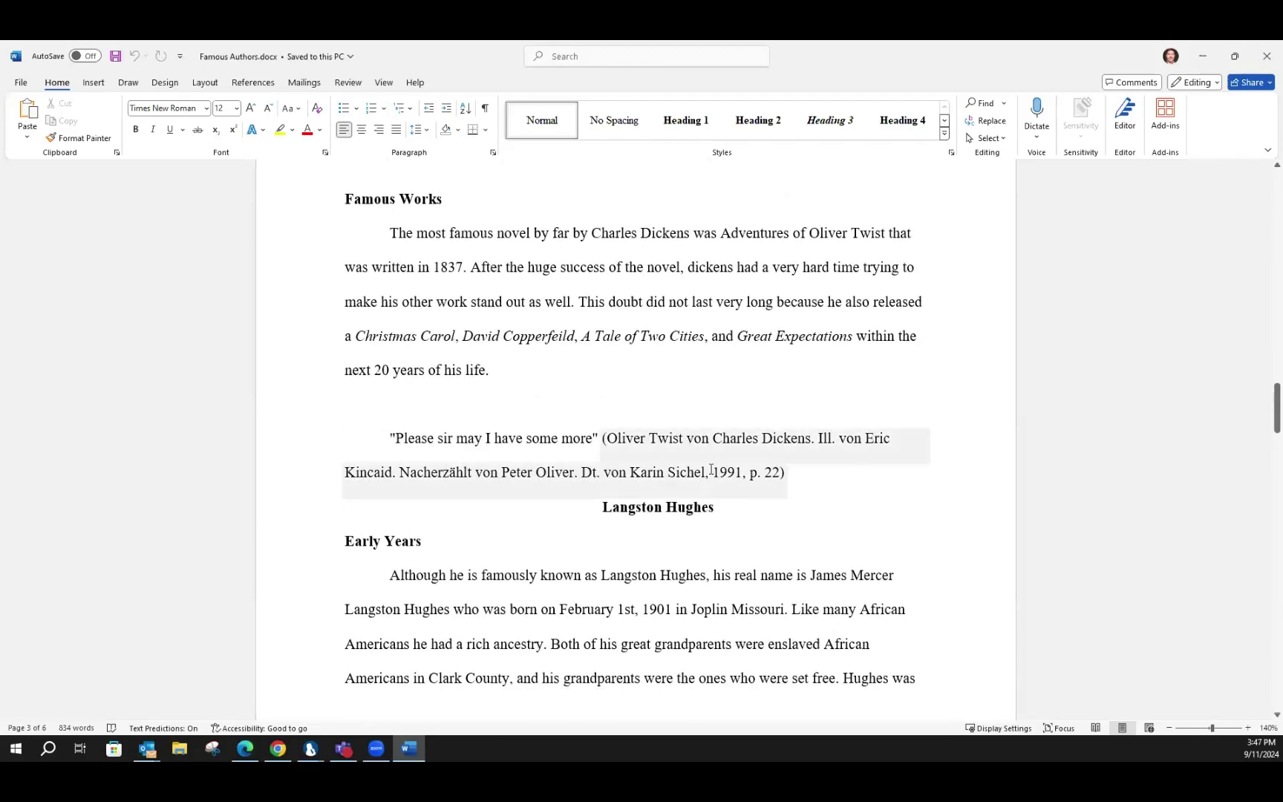
{"action": "left_click", "coordinate": [852, 485]}
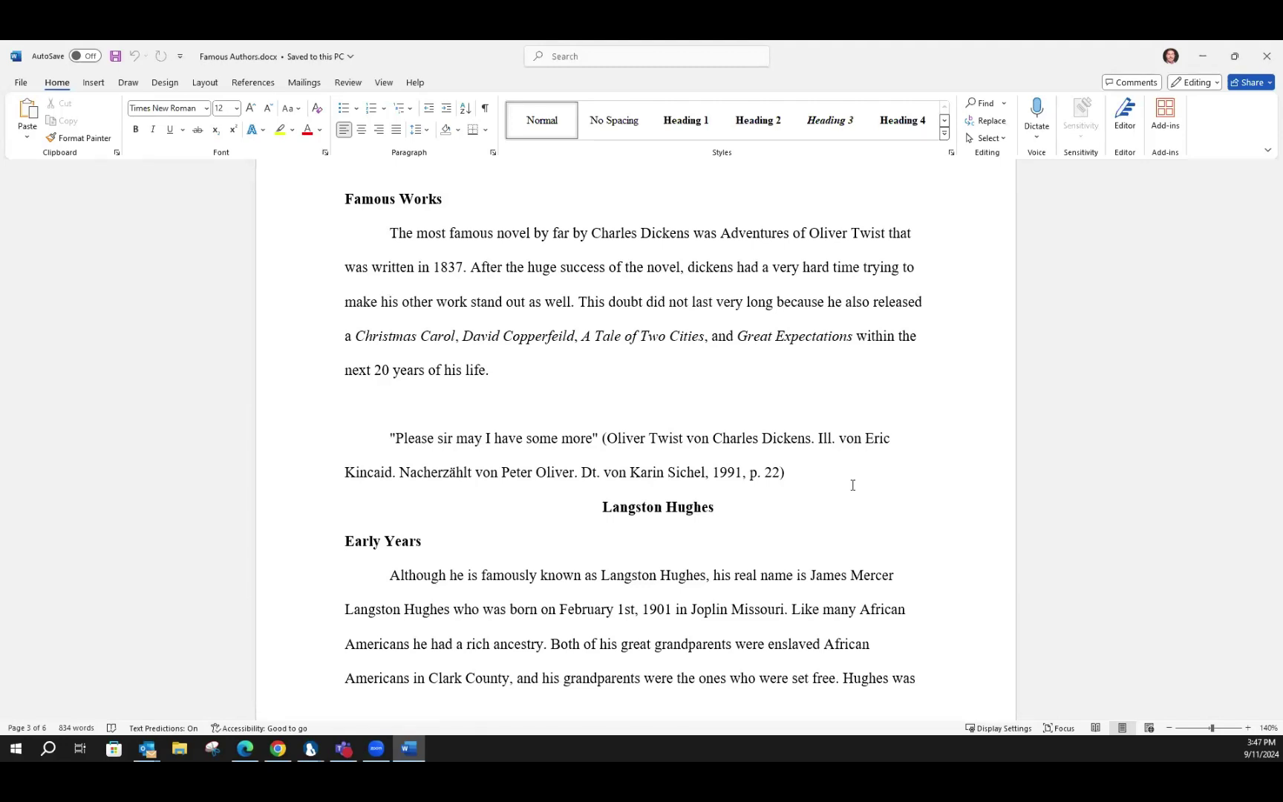
{"action": "left_click", "coordinate": [790, 479]}
{"action": "left_click", "coordinate": [827, 509]}
{"action": "left_click_drag", "start_coordinate": [1265, 403], "coordinate": [1265, 643]}
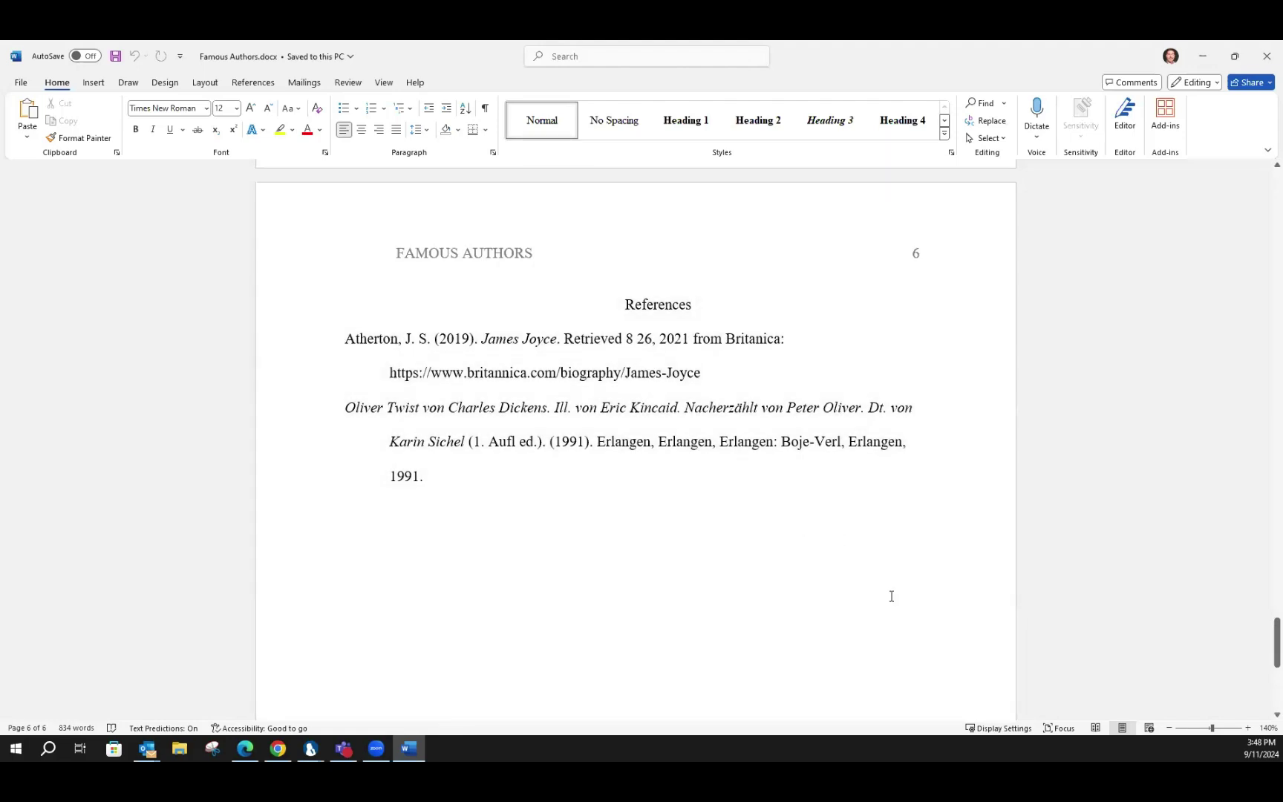
Append the sample text "fwopeifhwoiefhwoeifwofeiho" to the last paragraph of Hemingway's Famous Works, and return to the mind map in MindView
{"action": "scroll", "coordinate": [894, 593], "scroll_direction": "up", "scroll_amount": 10}
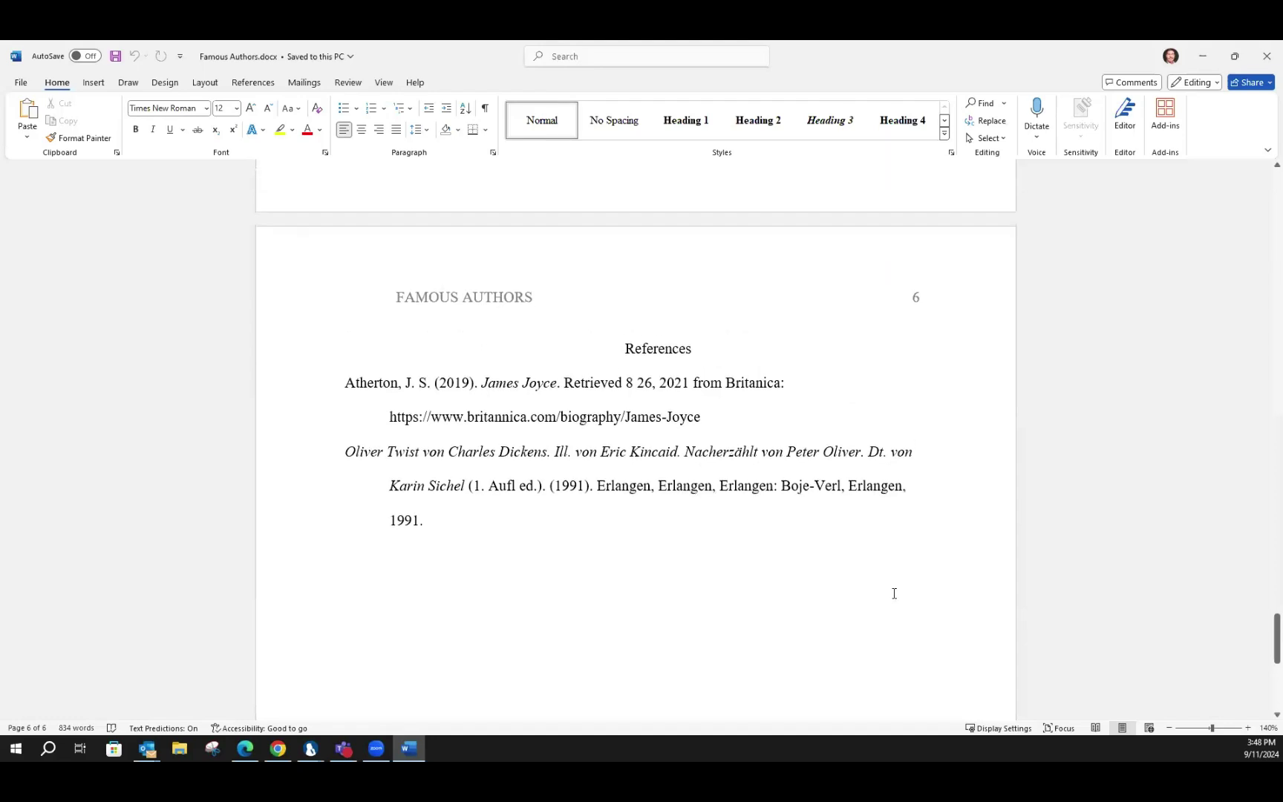
{"action": "scroll", "coordinate": [894, 592], "scroll_direction": "up", "scroll_amount": 2}
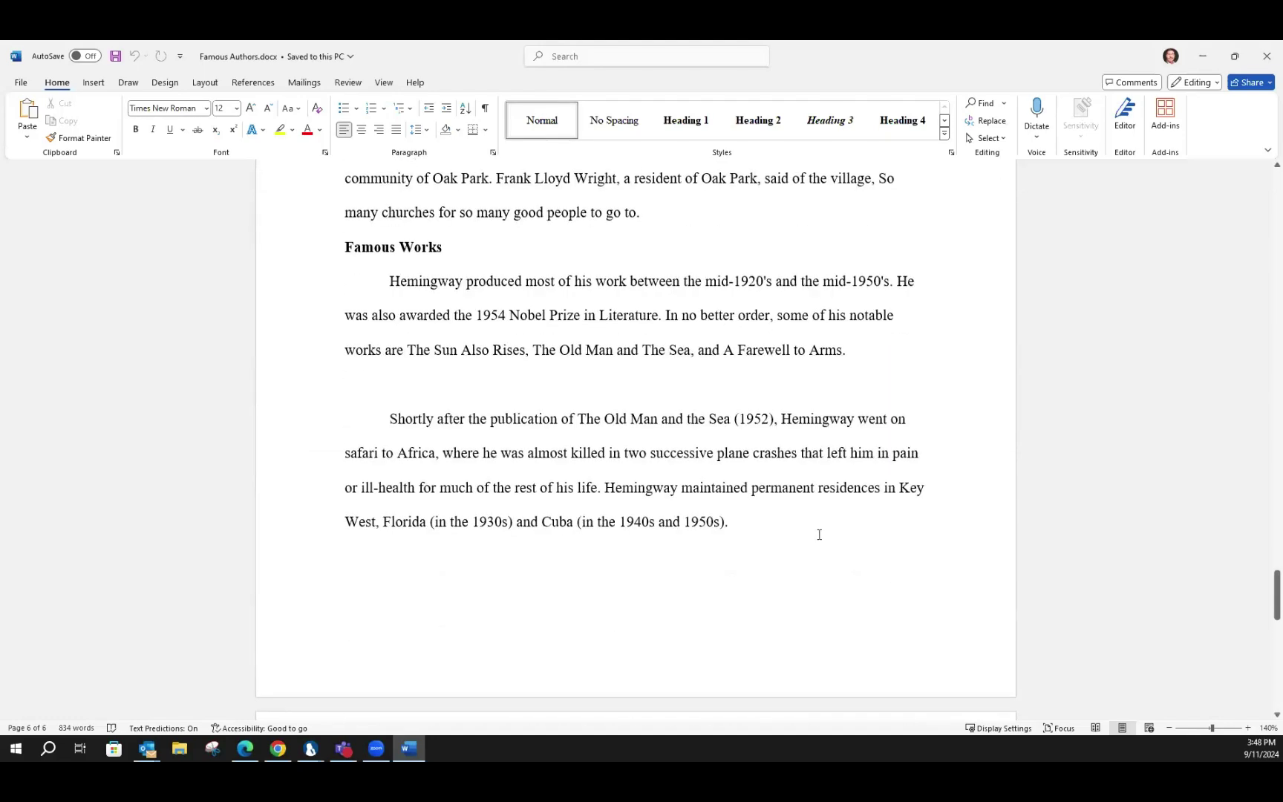
{"action": "left_click", "coordinate": [784, 527]}
{"action": "type", "text": "fwopeifhwoiefhwoeifwofeiho"}
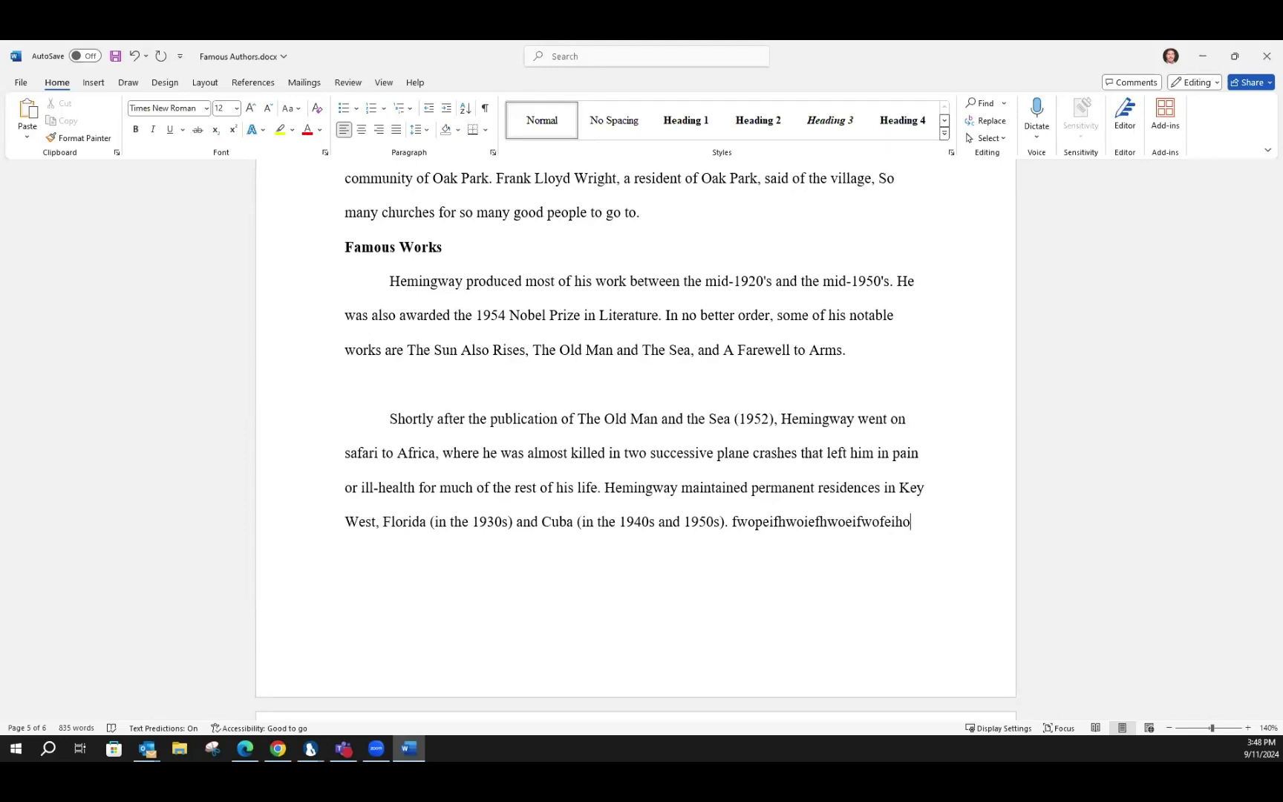
{"action": "left_click", "coordinate": [1203, 56]}
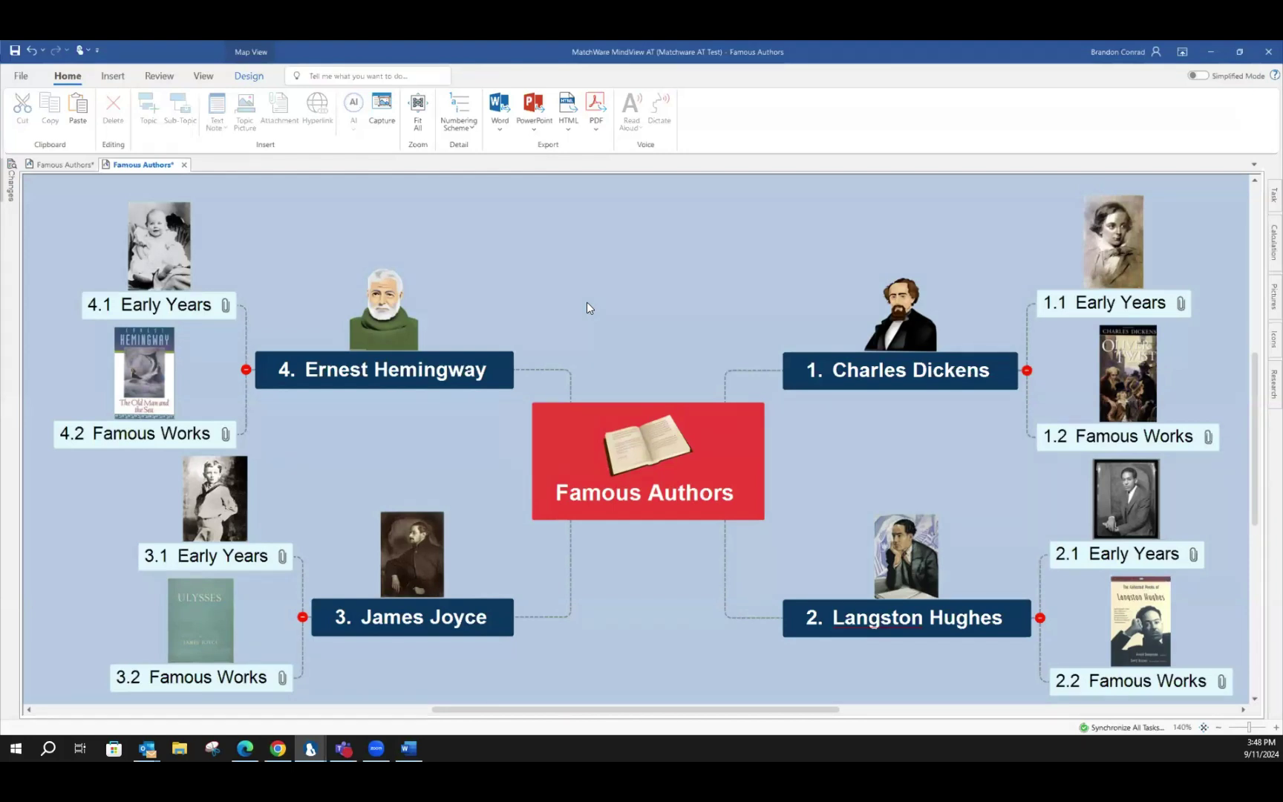
Export the map as a custom PowerPoint presentation with the Earth template, overwriting Product Launch.pptx in the Webinars folder, and open it
{"action": "left_click", "coordinate": [546, 125]}
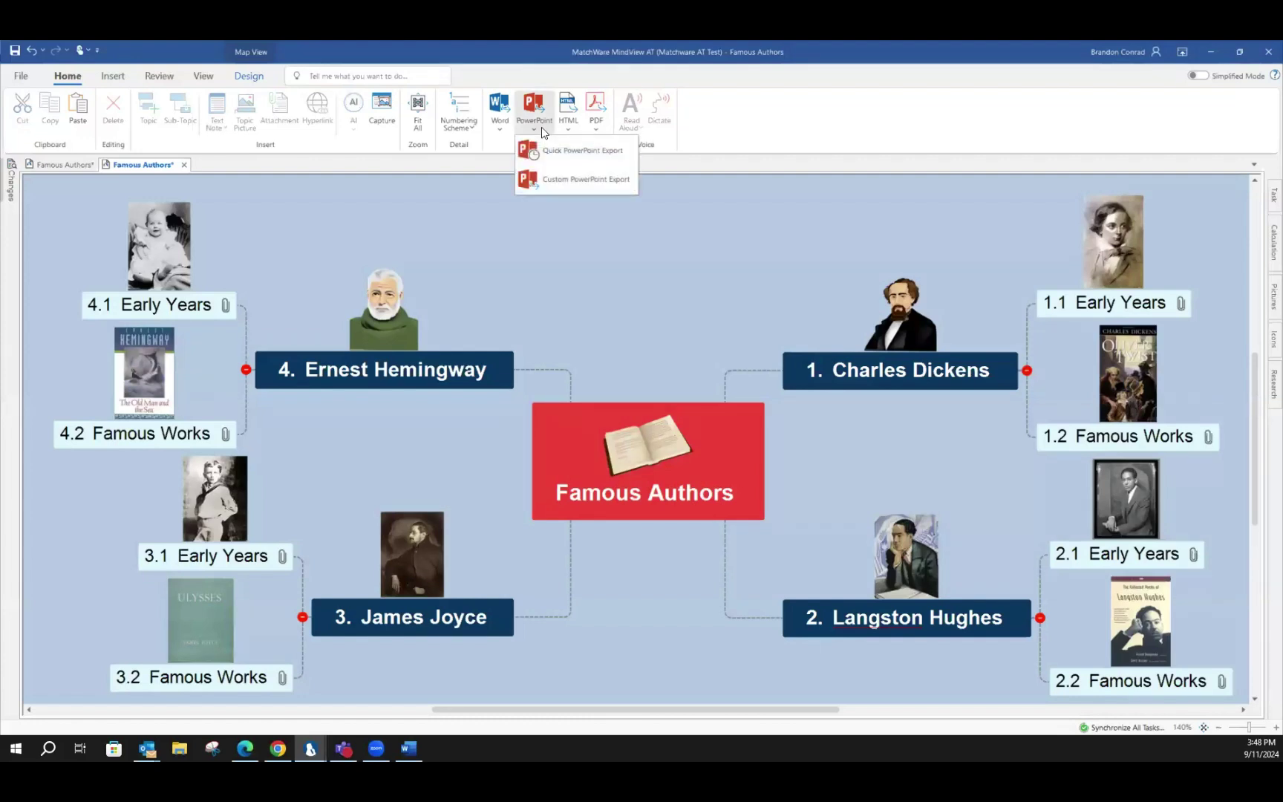
{"action": "left_click", "coordinate": [581, 178]}
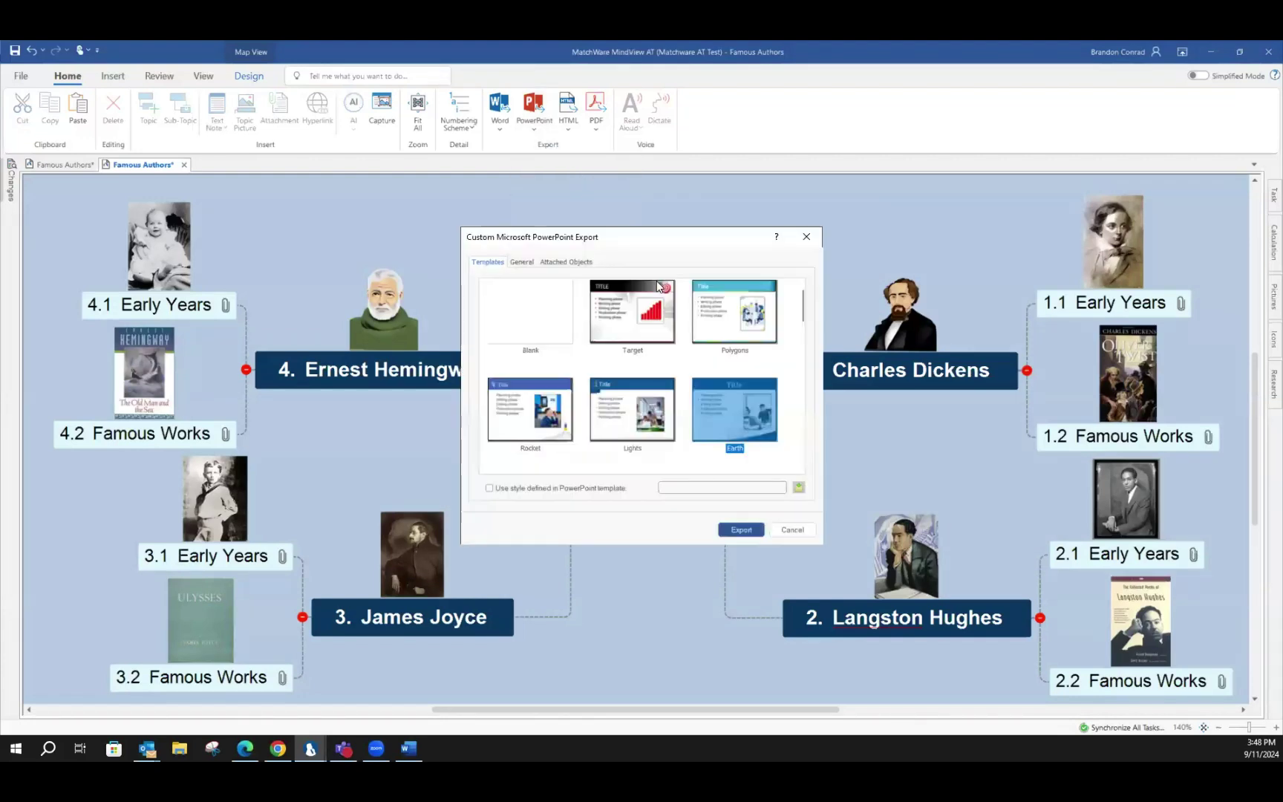
{"action": "left_click", "coordinate": [738, 530]}
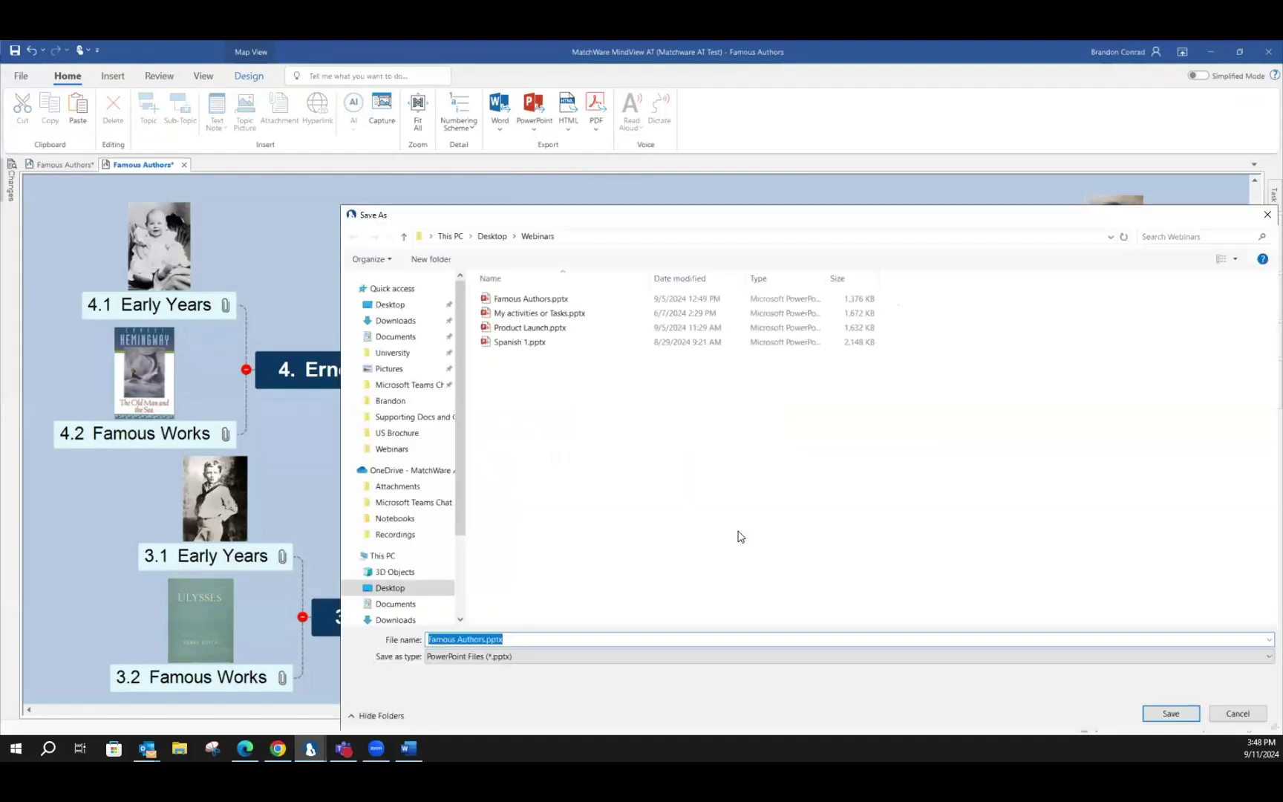
{"action": "left_click", "coordinate": [530, 327]}
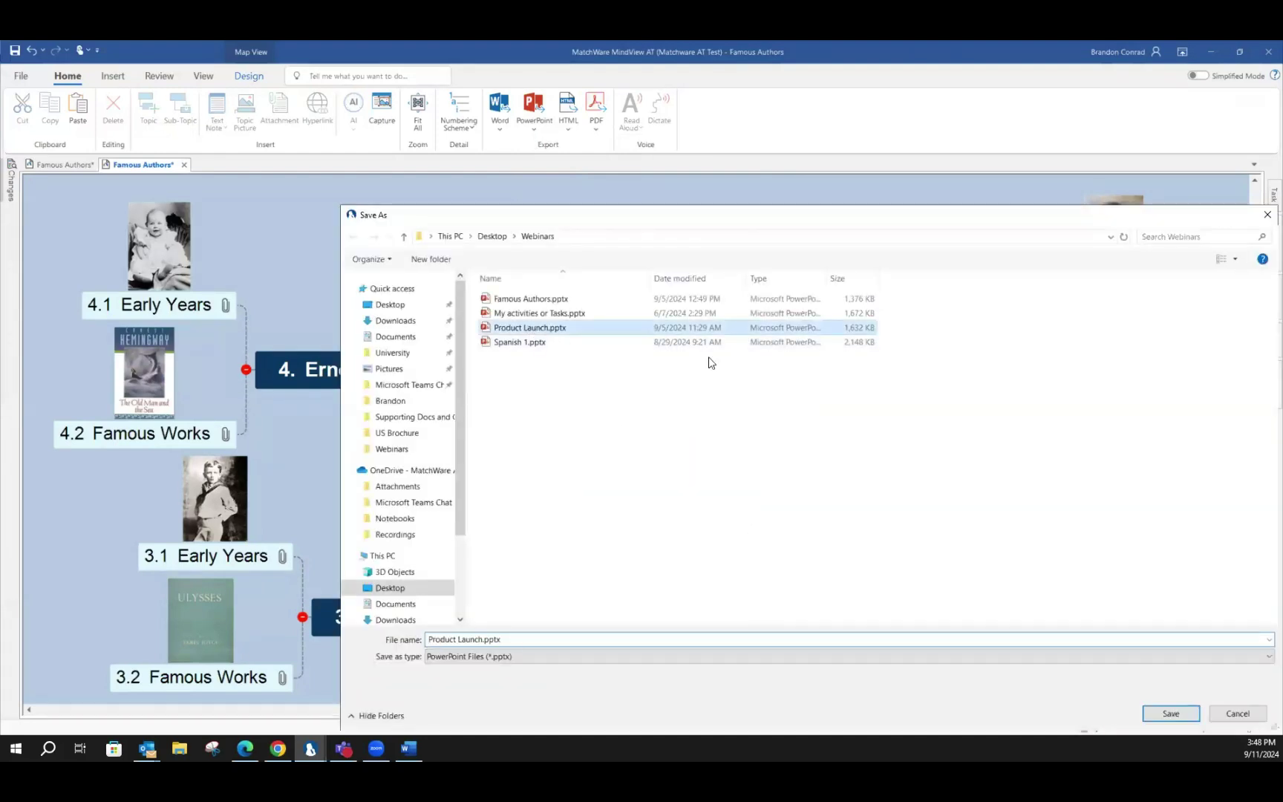
{"action": "left_click", "coordinate": [1172, 714]}
{"action": "left_click", "coordinate": [672, 396]}
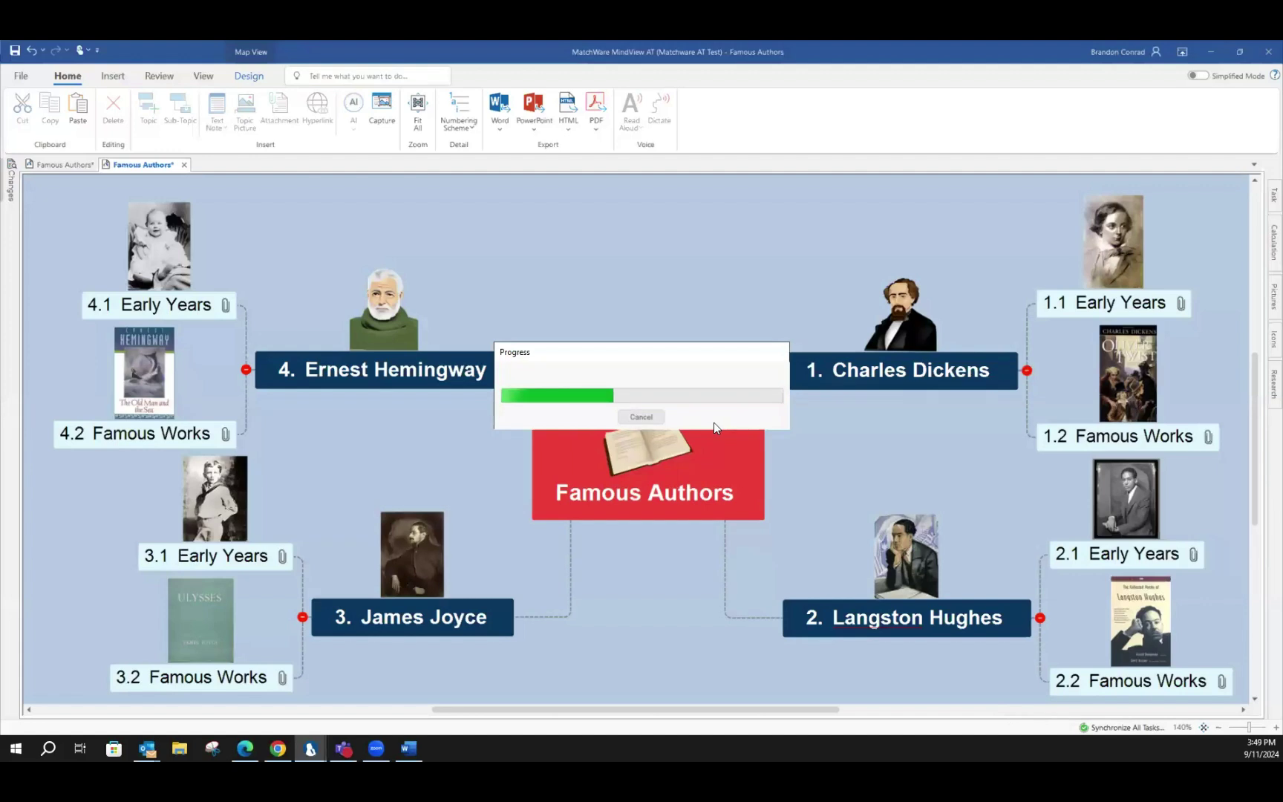
{"action": "left_click", "coordinate": [633, 413]}
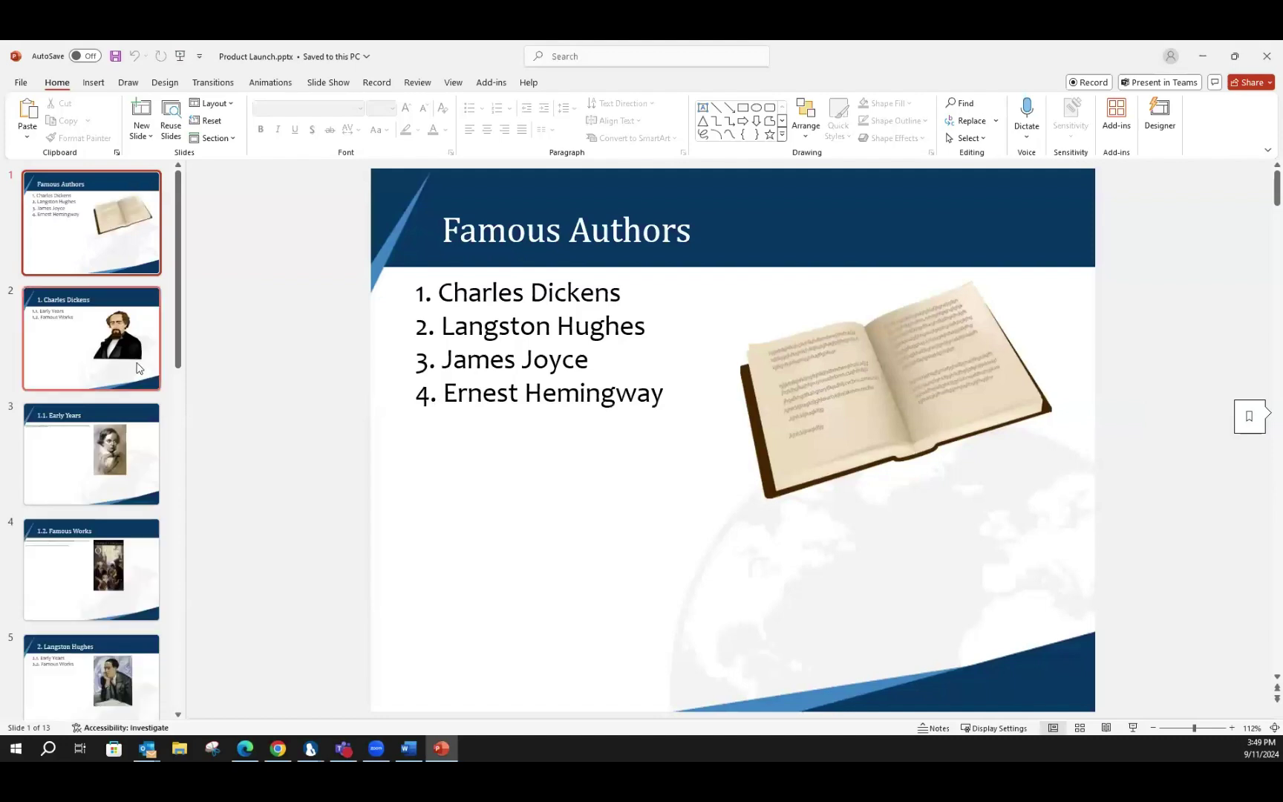
Move the portrait on the Langston Hughes slide down and to the right, and return to the mind map in MindView
{"action": "scroll", "coordinate": [137, 367], "scroll_direction": "down", "scroll_amount": 1}
{"action": "scroll", "coordinate": [136, 368], "scroll_direction": "down", "scroll_amount": 3}
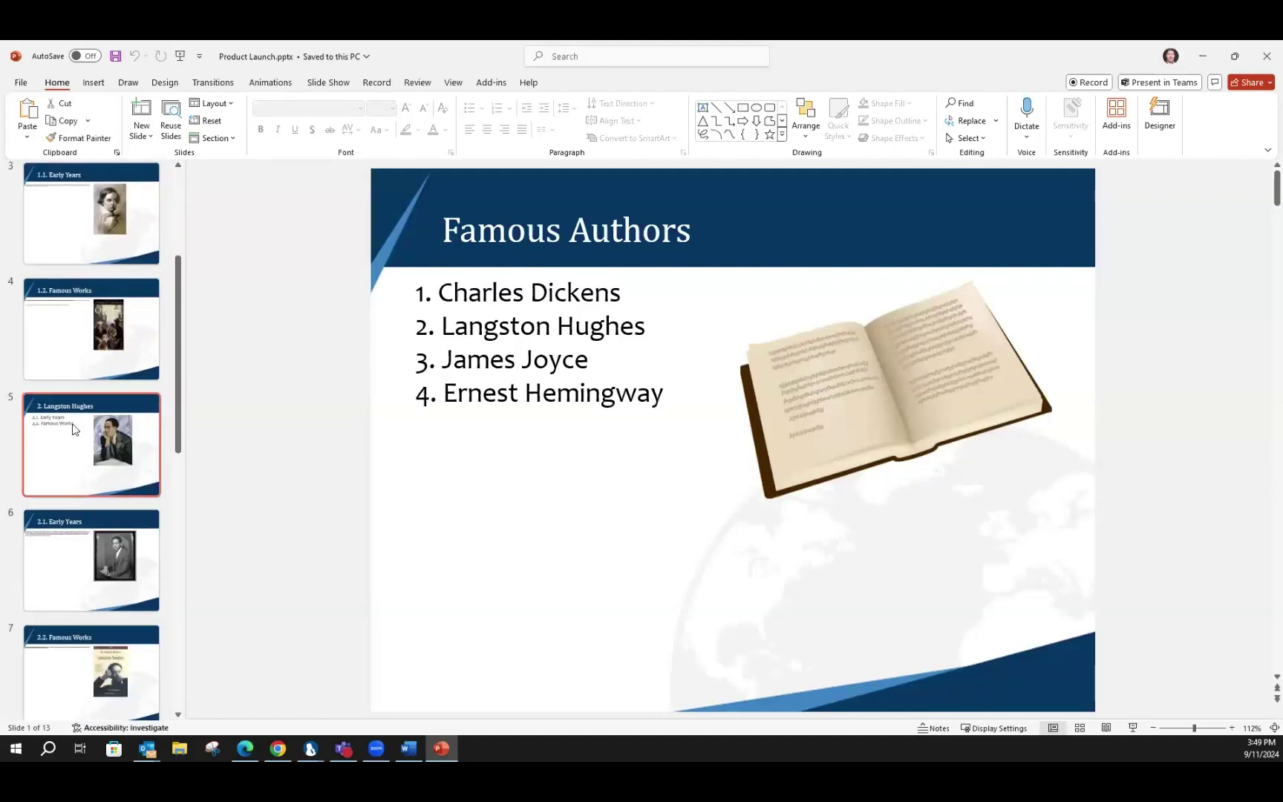
{"action": "left_click", "coordinate": [73, 428]}
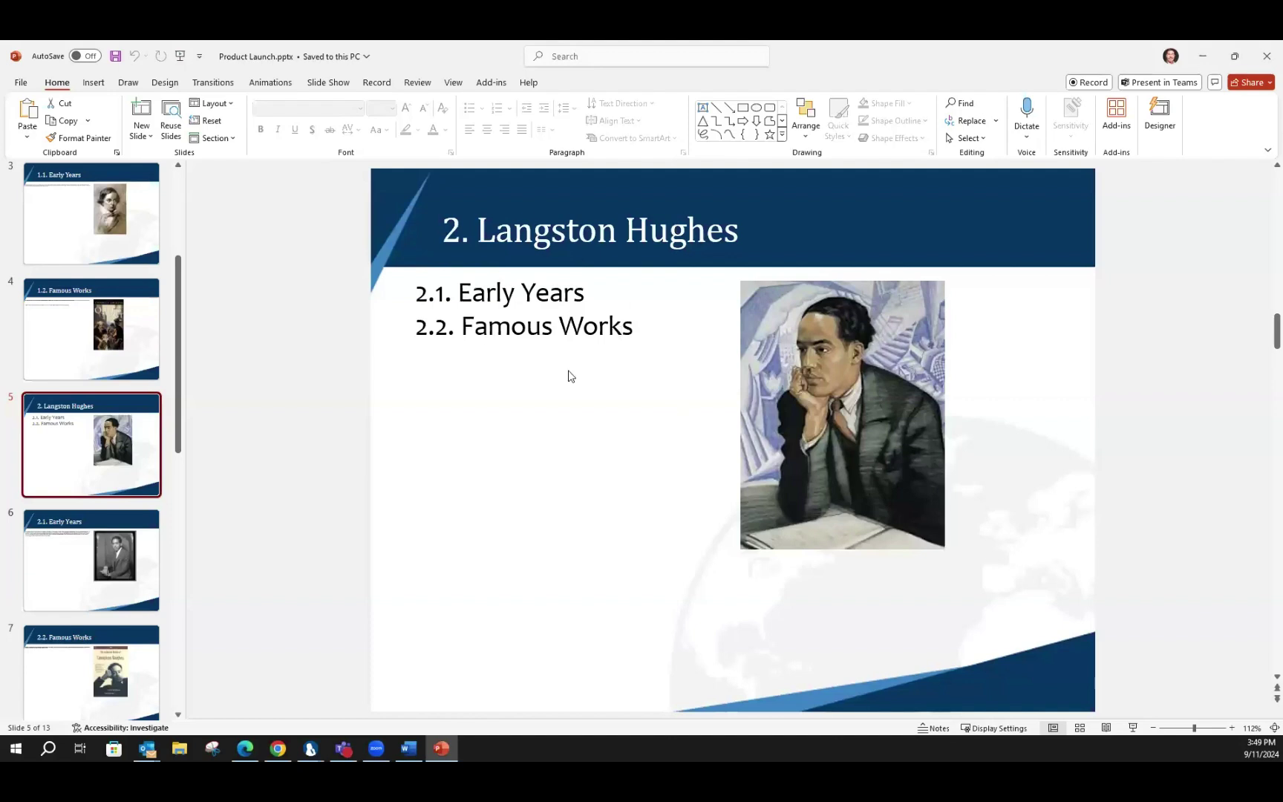
{"action": "left_click_drag", "start_coordinate": [827, 369], "coordinate": [899, 435]}
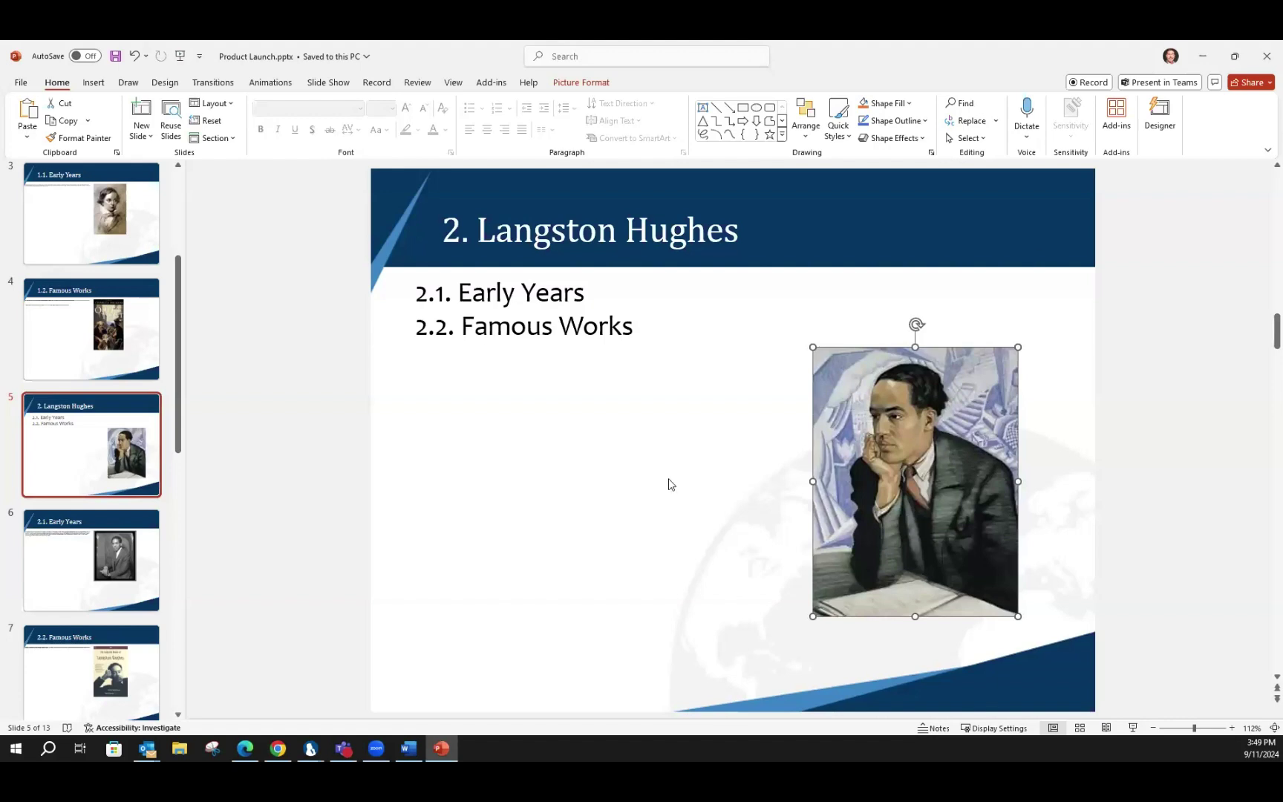
{"action": "key", "text": "alt+Tab"}
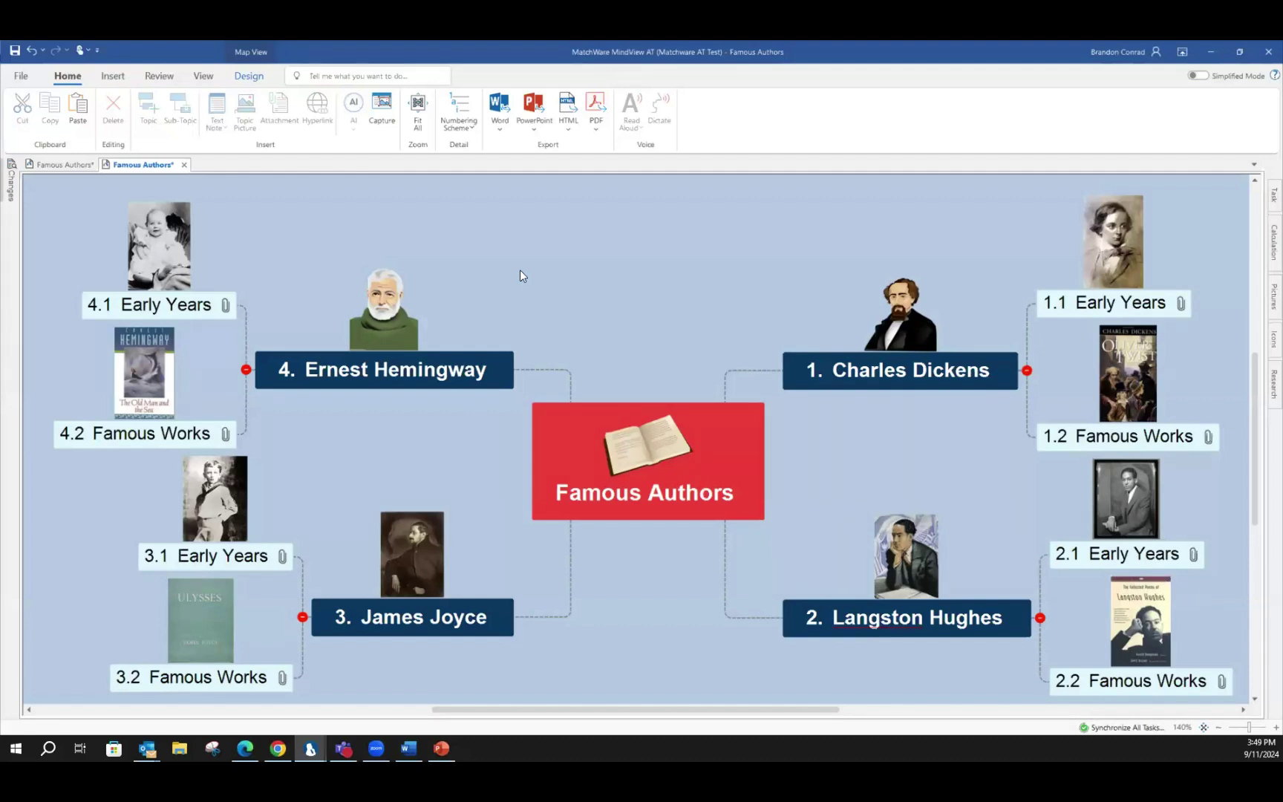
{"action": "left_click", "coordinate": [569, 110]}
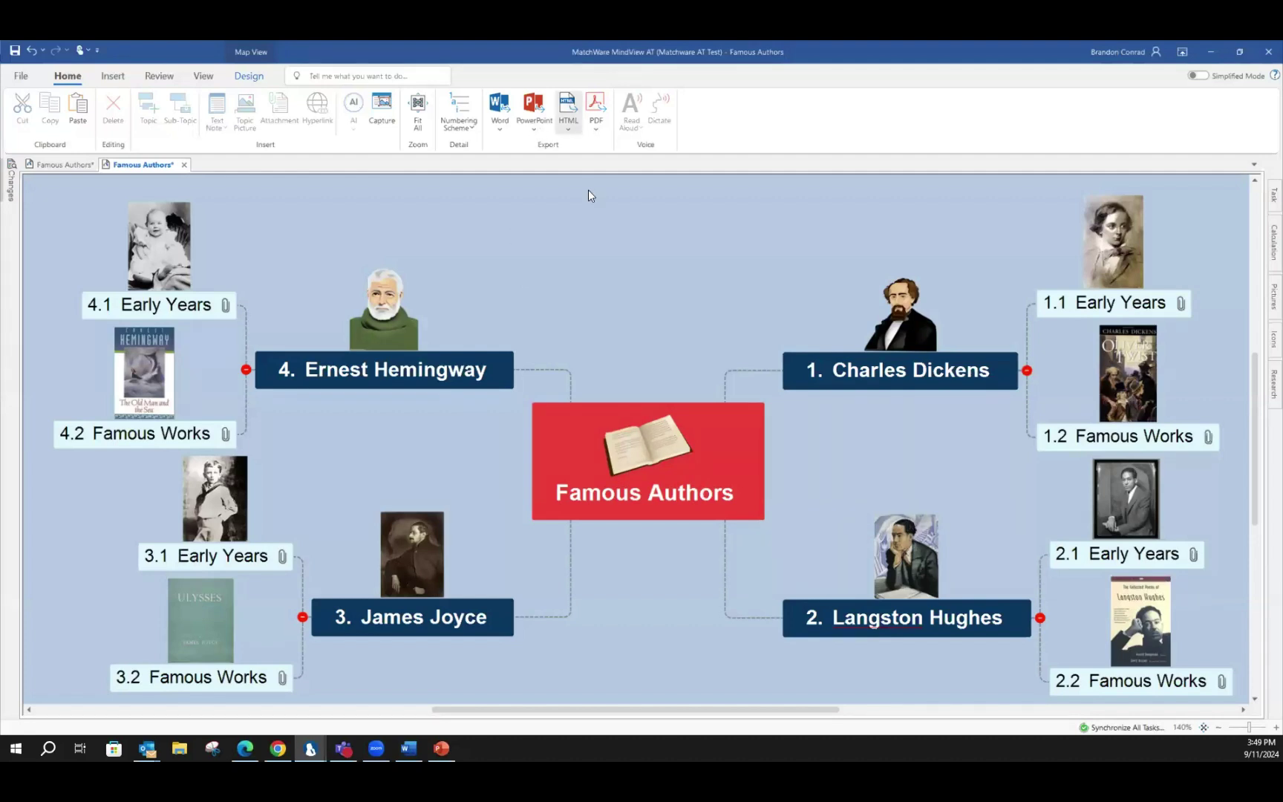
{"action": "right_click", "coordinate": [538, 220]}
{"action": "mouse_move", "coordinate": [589, 285]}
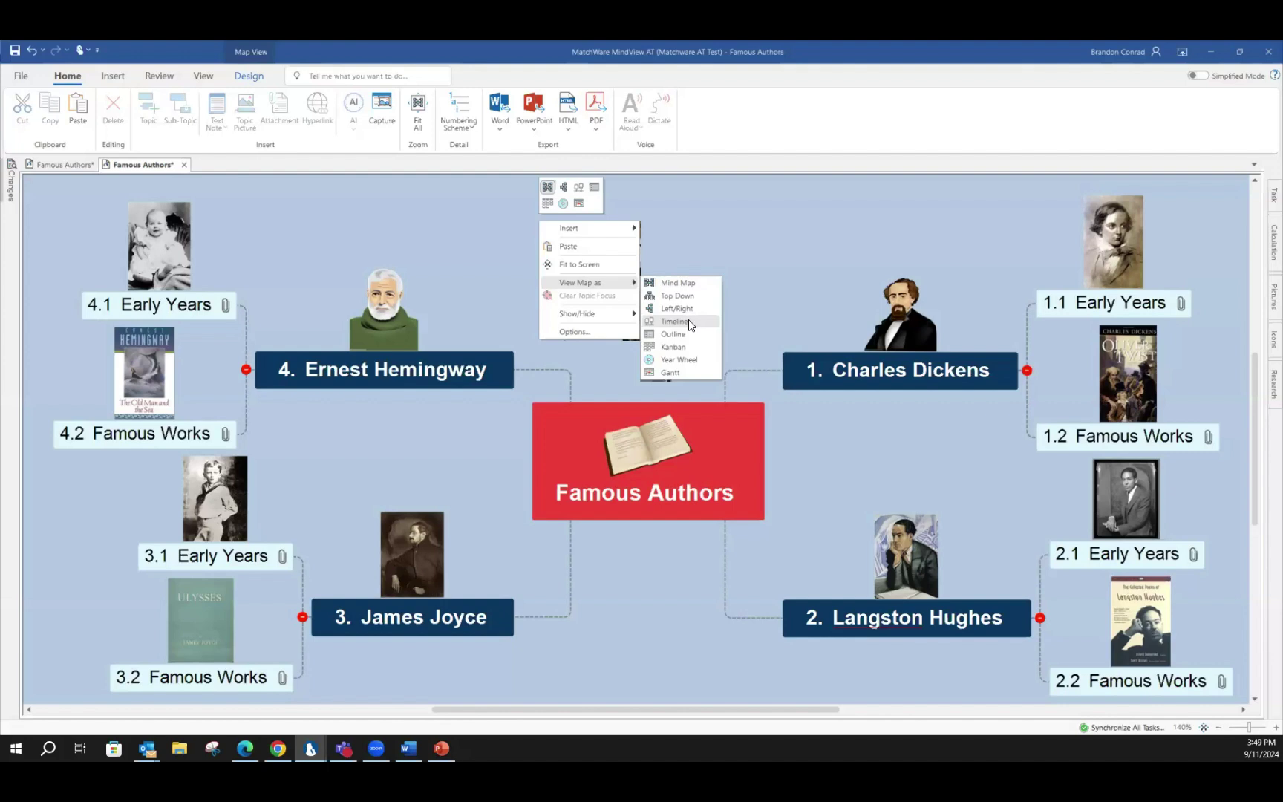
{"action": "left_click", "coordinate": [782, 295]}
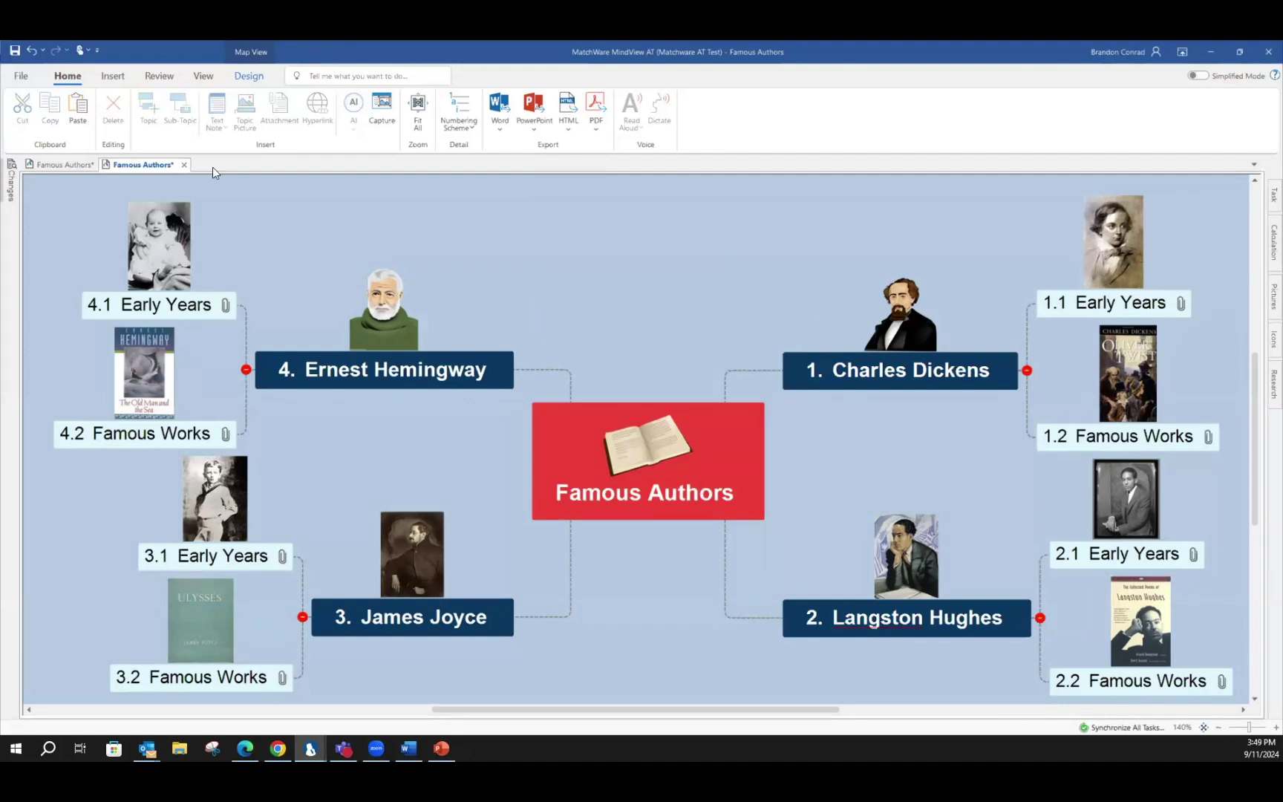
Browse the Study Skills templates in the Education category for new documents, and return to the Famous Authors map
{"action": "left_click", "coordinate": [23, 76]}
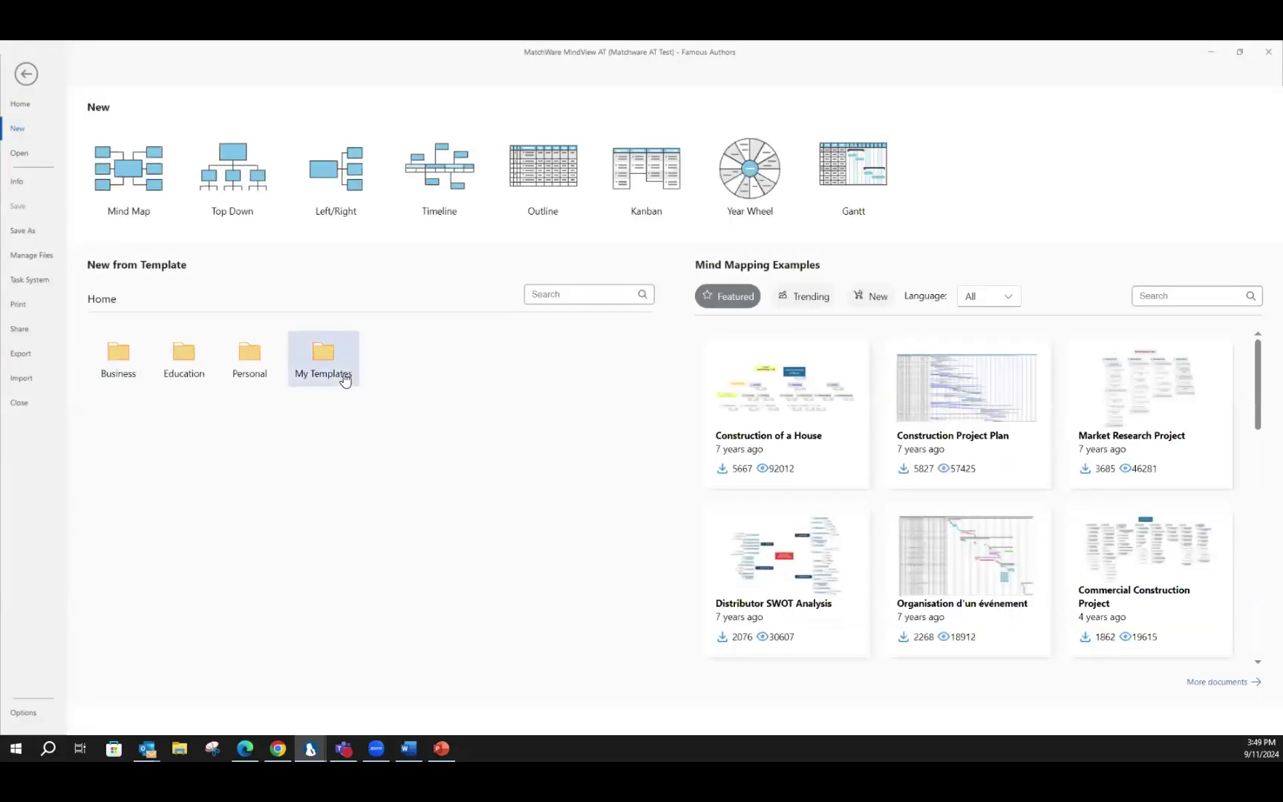
{"action": "left_click", "coordinate": [184, 375]}
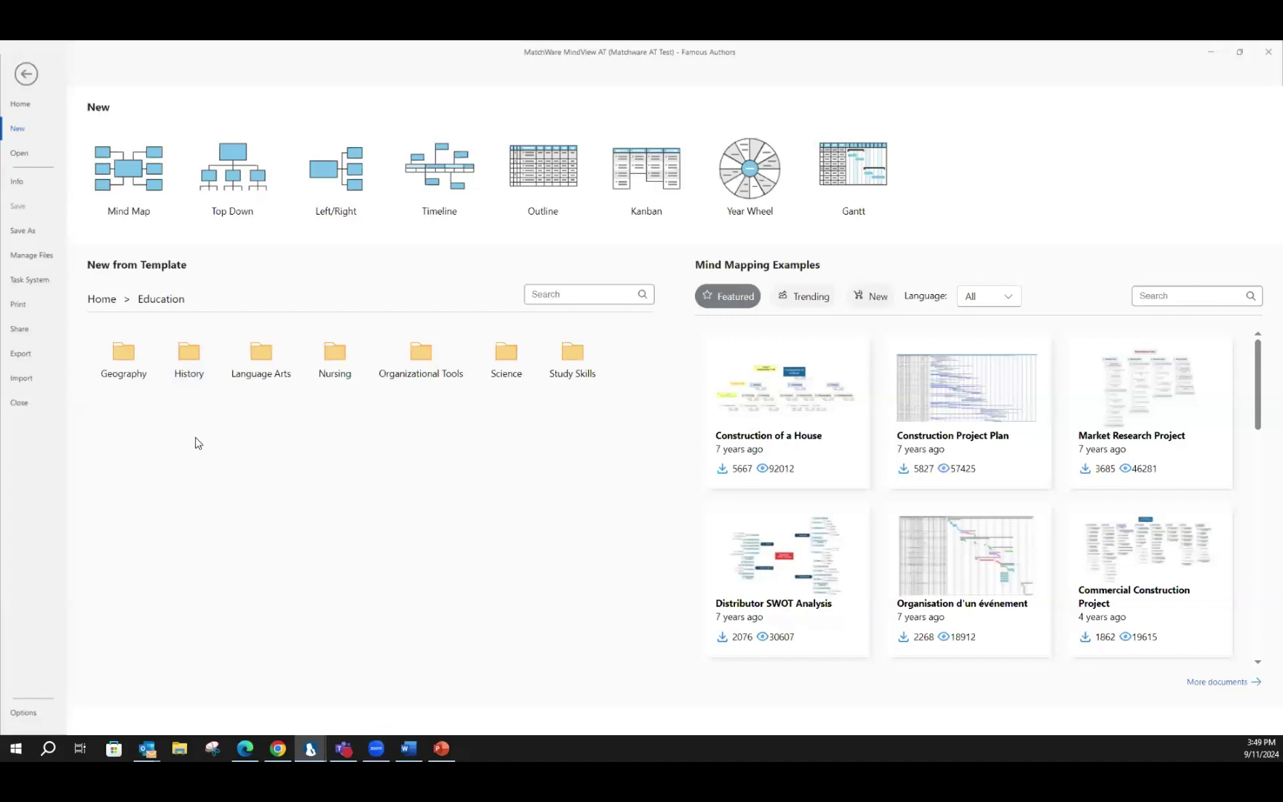
{"action": "left_click", "coordinate": [587, 372]}
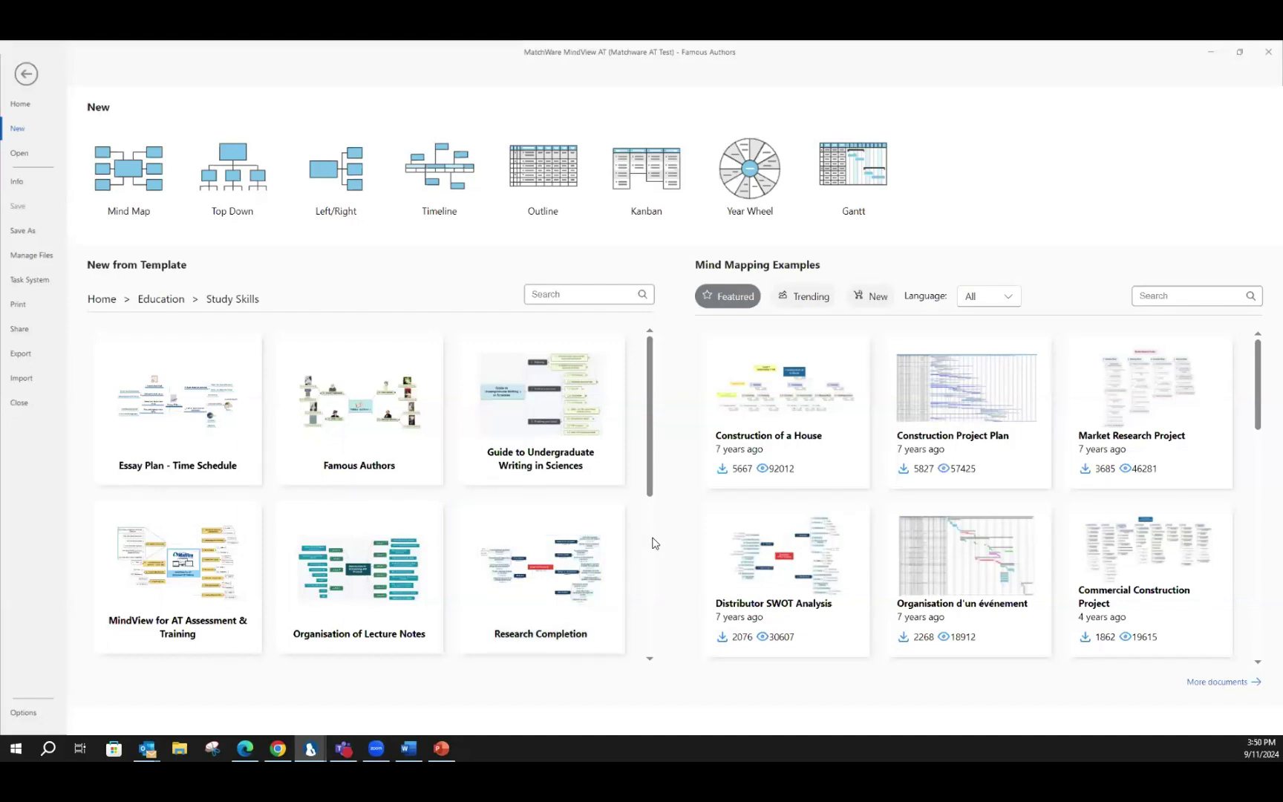
{"action": "scroll", "coordinate": [649, 543], "scroll_direction": "down", "scroll_amount": 1}
{"action": "scroll", "coordinate": [650, 543], "scroll_direction": "down", "scroll_amount": 3}
{"action": "scroll", "coordinate": [651, 543], "scroll_direction": "down", "scroll_amount": 2}
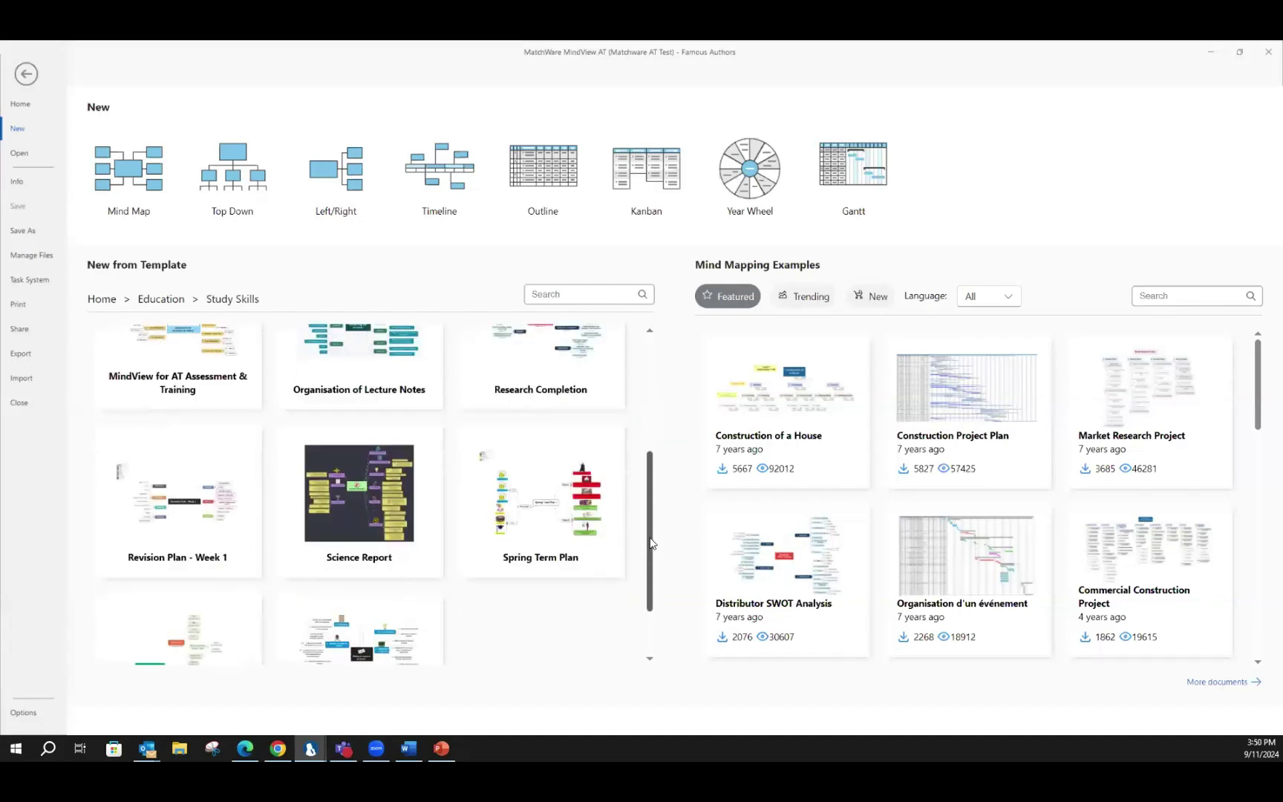
{"action": "left_click", "coordinate": [28, 74]}
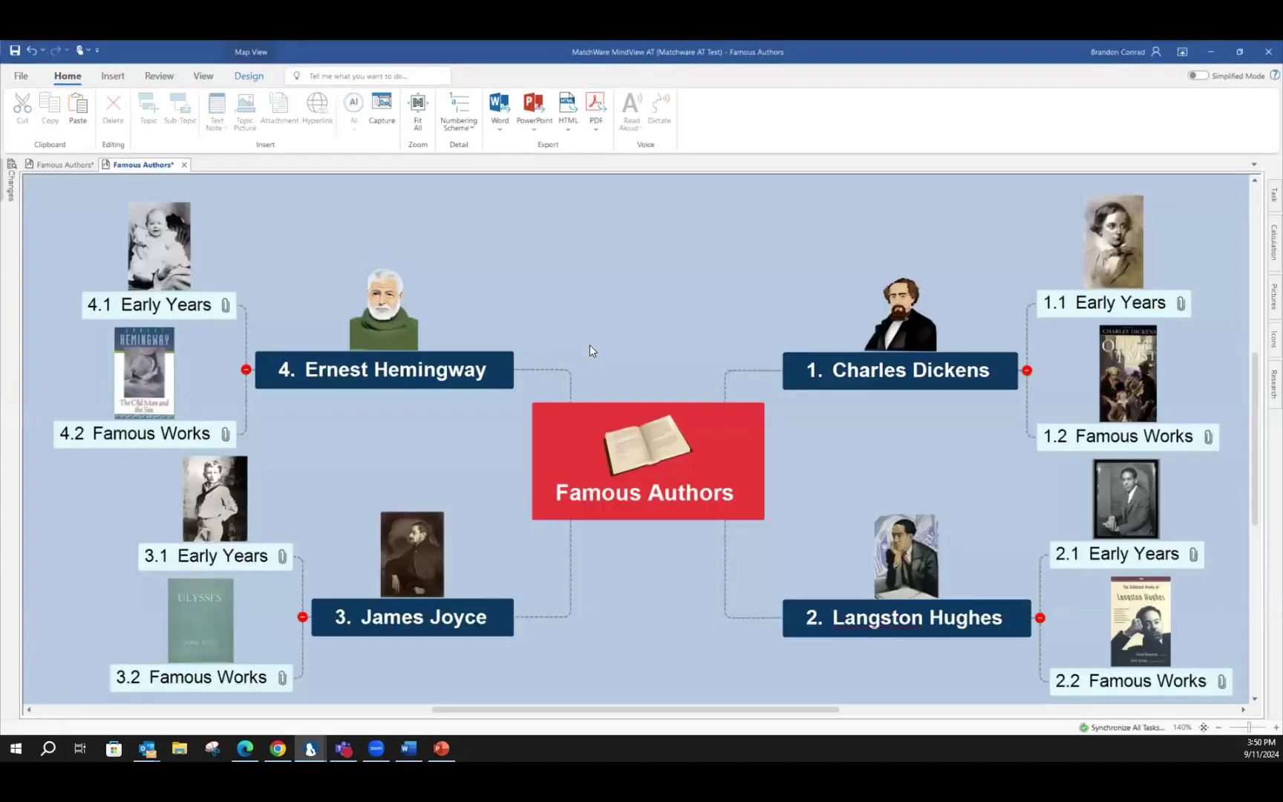